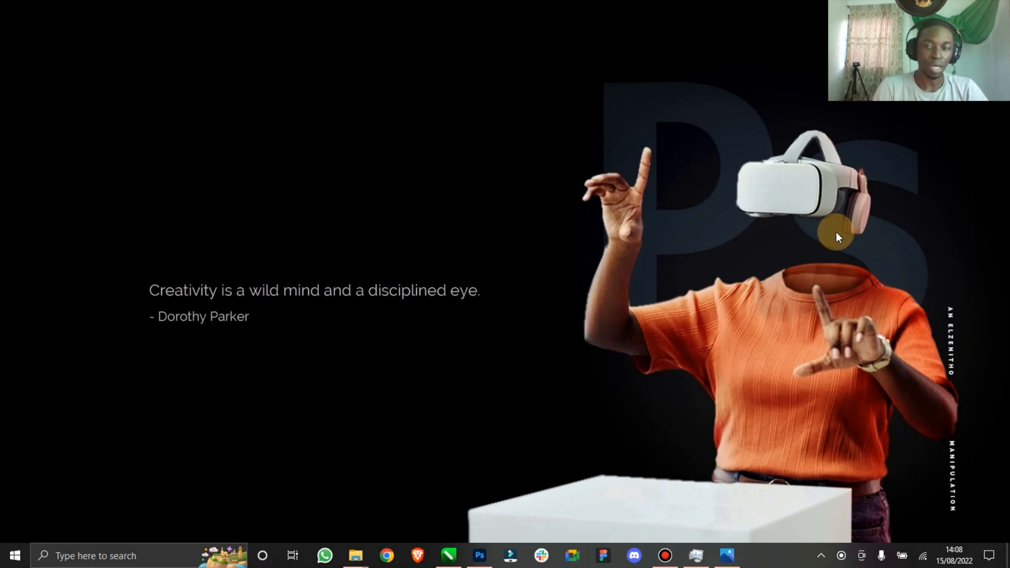
# Step: View the finished poster image Explorer Poster.jpg full size, then minimize its window
pyautogui.click(727, 555)
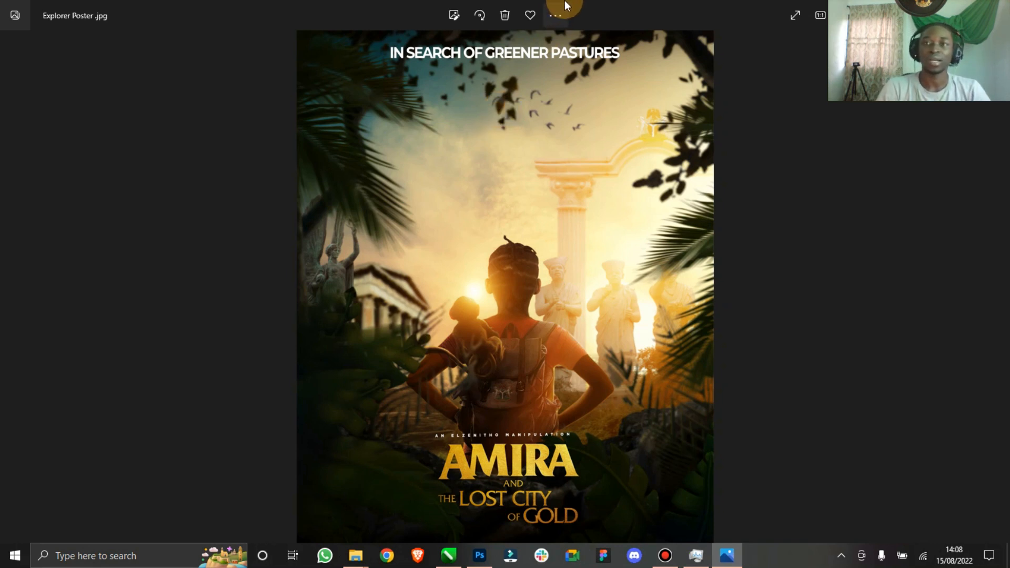
pyautogui.doubleClick(640, 2)
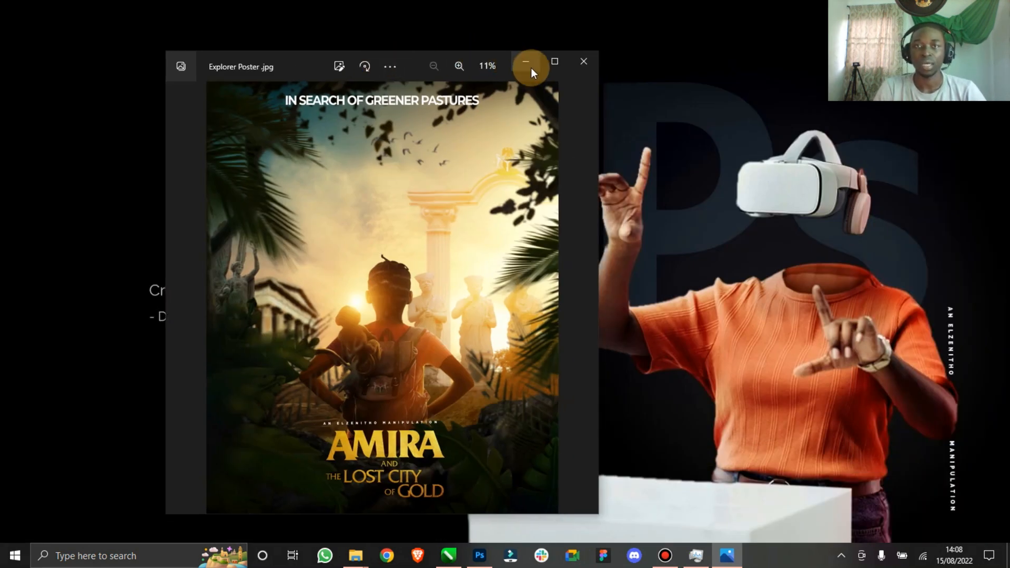
pyautogui.click(526, 65)
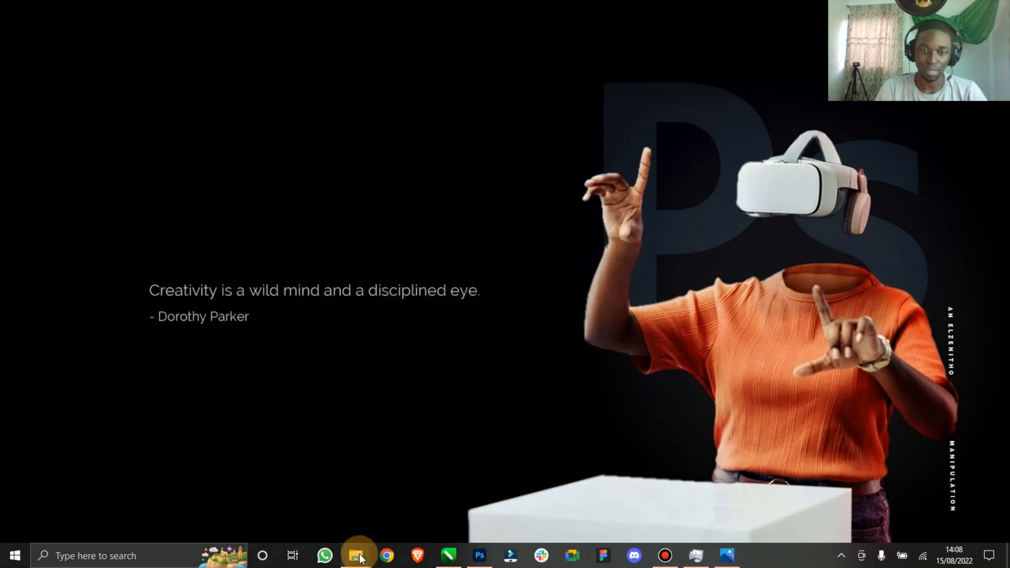
# Step: Play the Explorer 2 video from the VideoShowroom folder, pause it near the end and close the player
pyautogui.moveTo(358, 557)
pyautogui.click(349, 505)
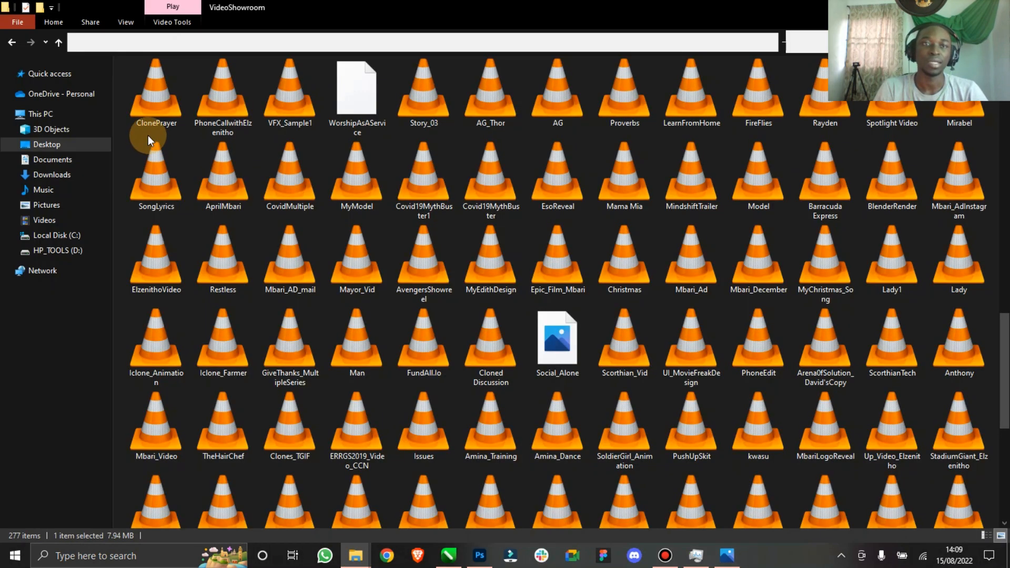
pyautogui.scroll(10, 168, 183)
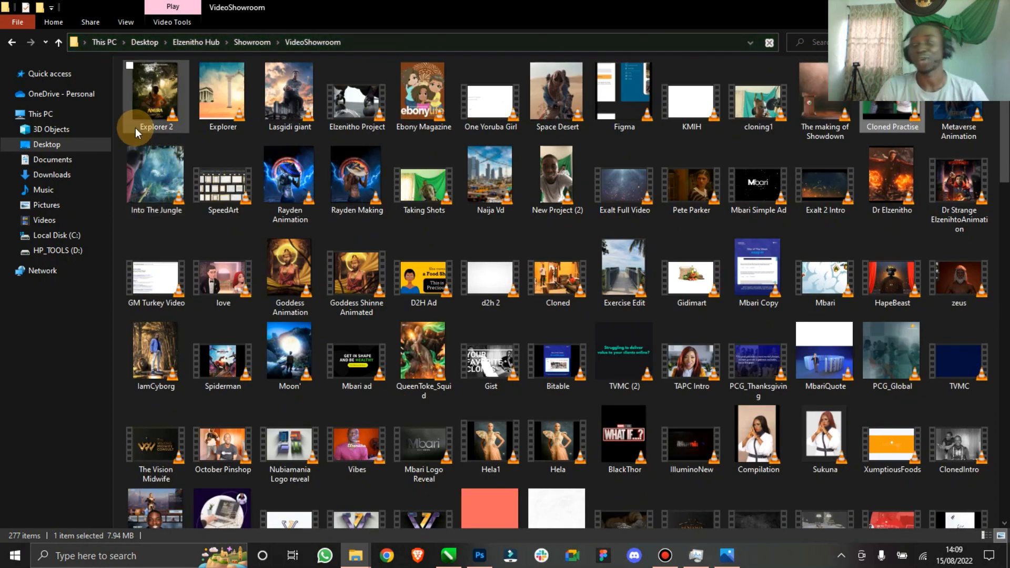
pyautogui.click(154, 100)
pyautogui.doubleClick(156, 101)
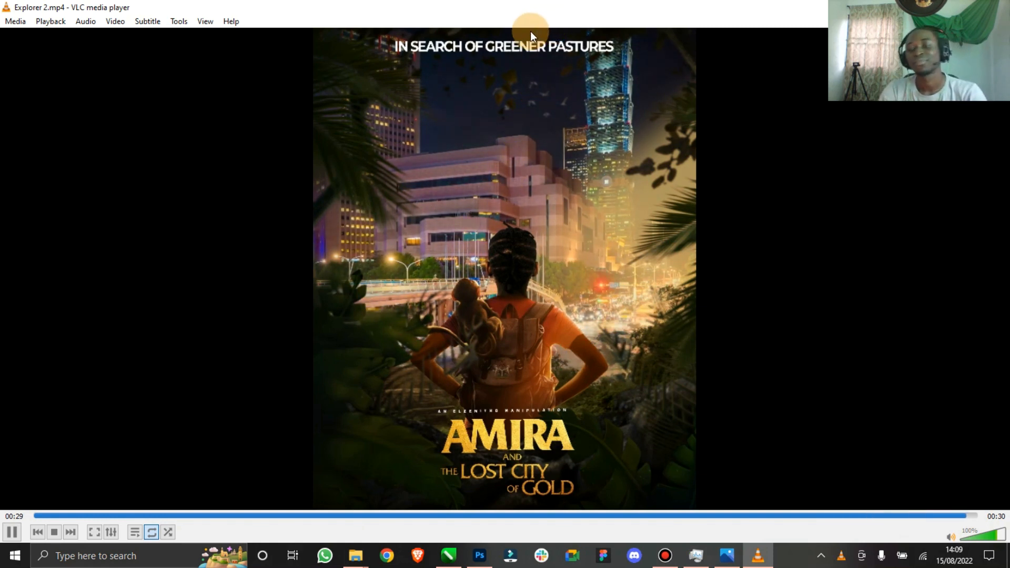
pyautogui.press('space')
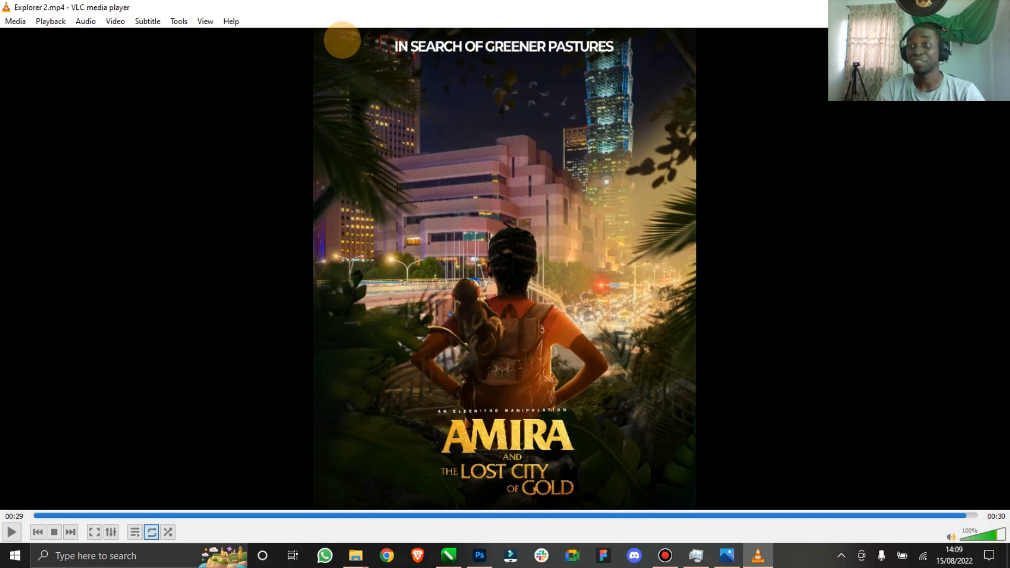
pyautogui.moveTo(397, 5); pyautogui.dragTo(164, 102)
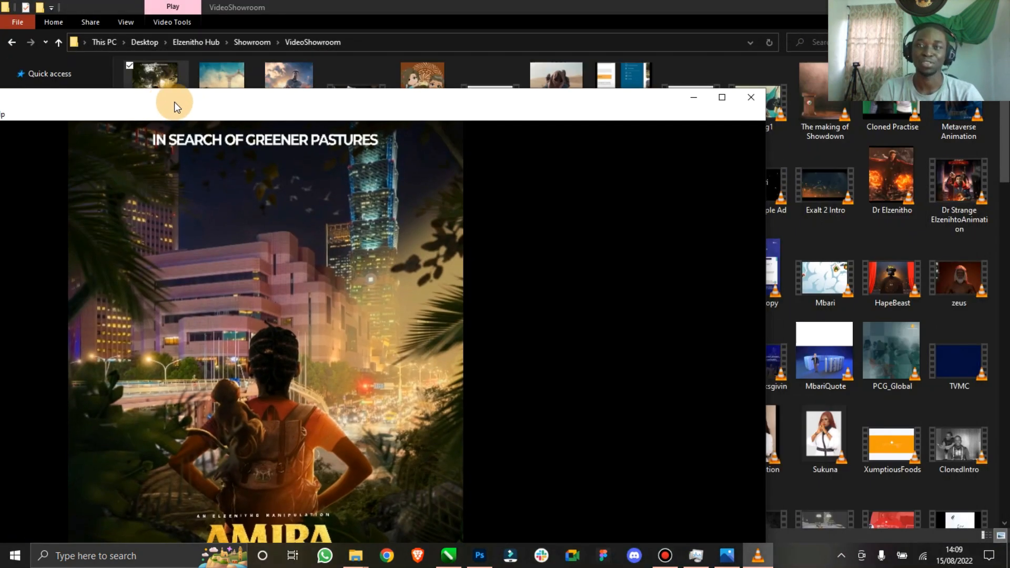
pyautogui.click(752, 97)
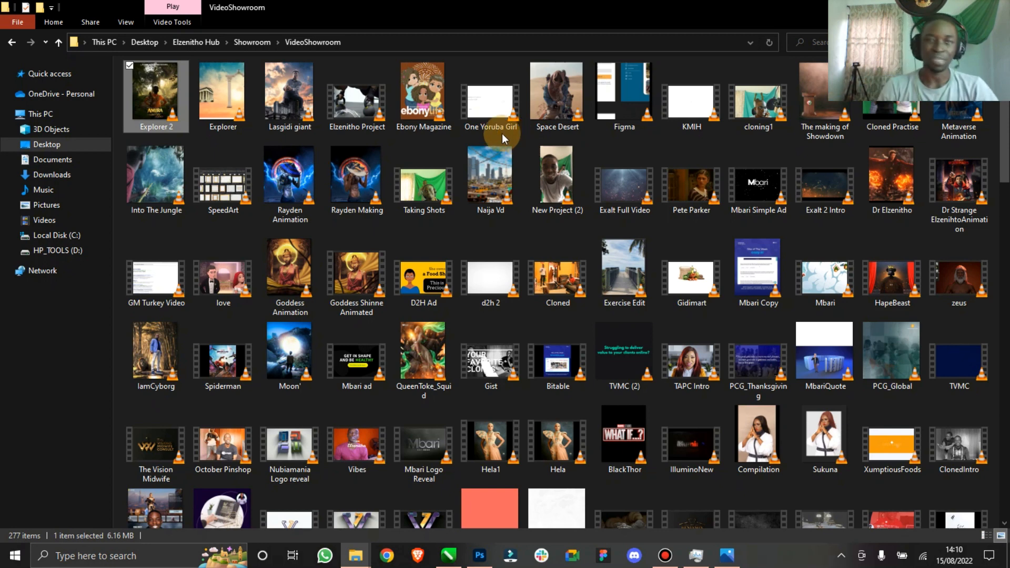
# Step: Minimize the VideoShowroom folder window and switch to Photoshop with Explorer Poster.psd
pyautogui.moveTo(463, 145)
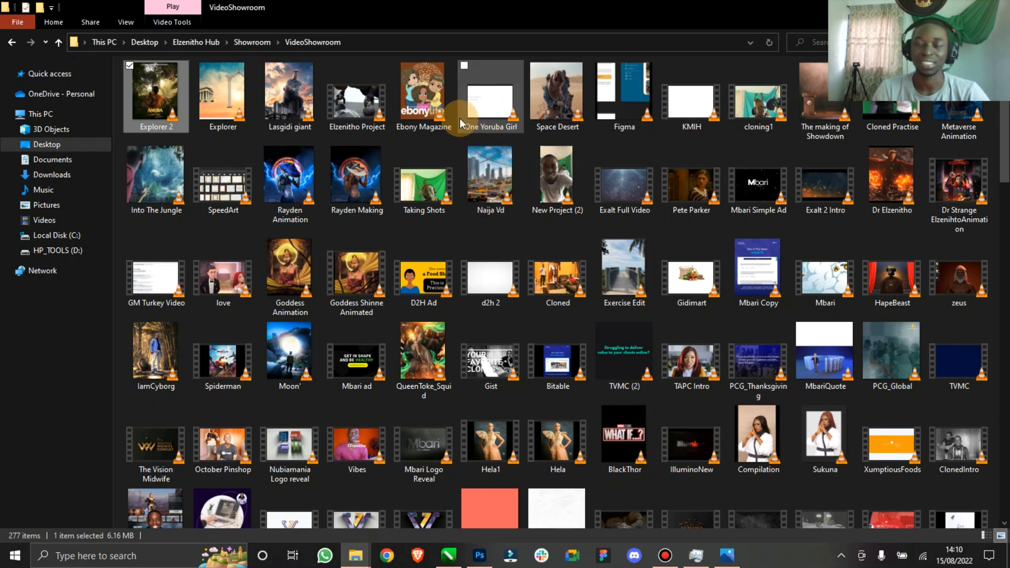
pyautogui.moveTo(460, 119)
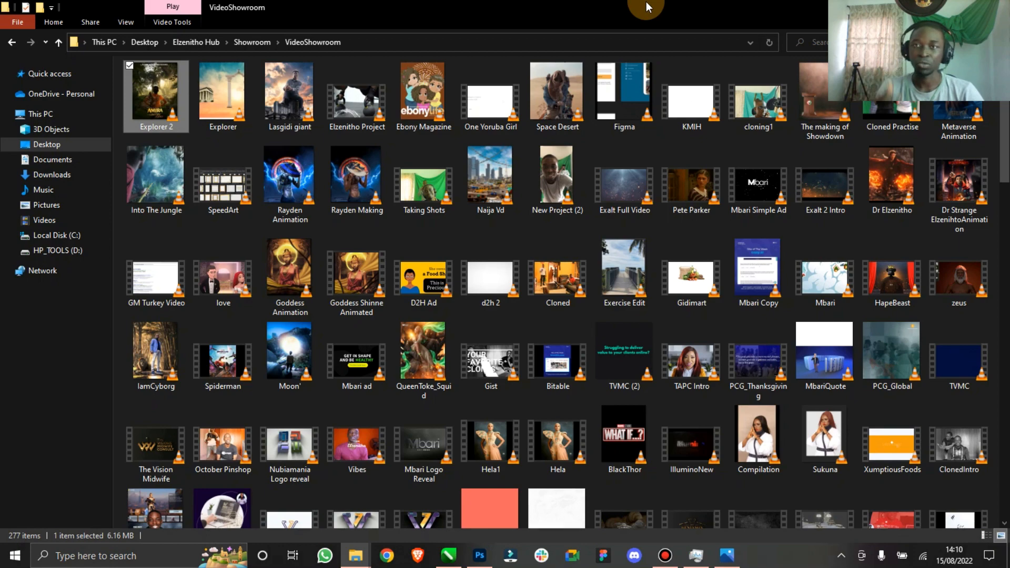
pyautogui.moveTo(615, 4); pyautogui.dragTo(612, 63)
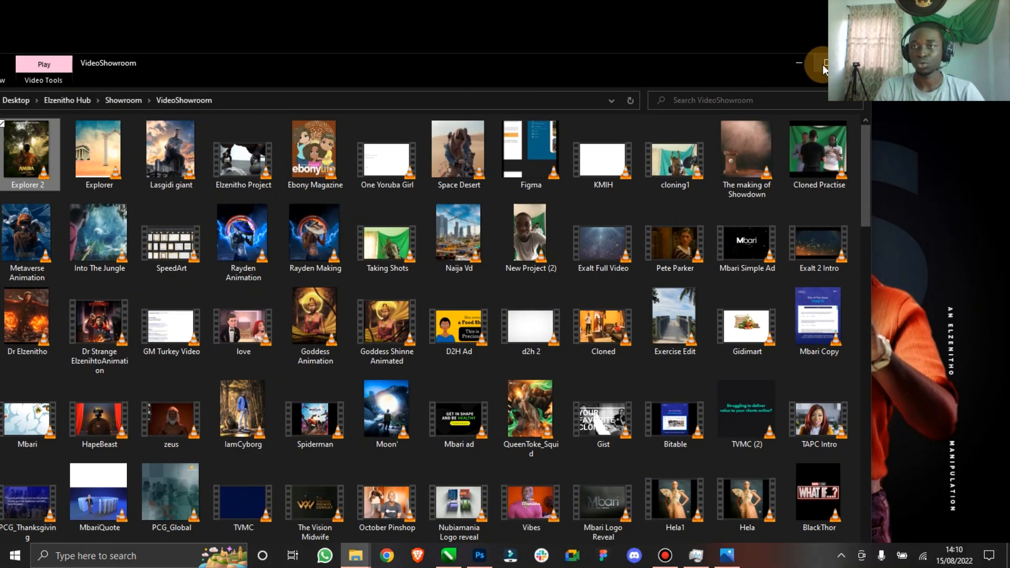
pyautogui.click(796, 62)
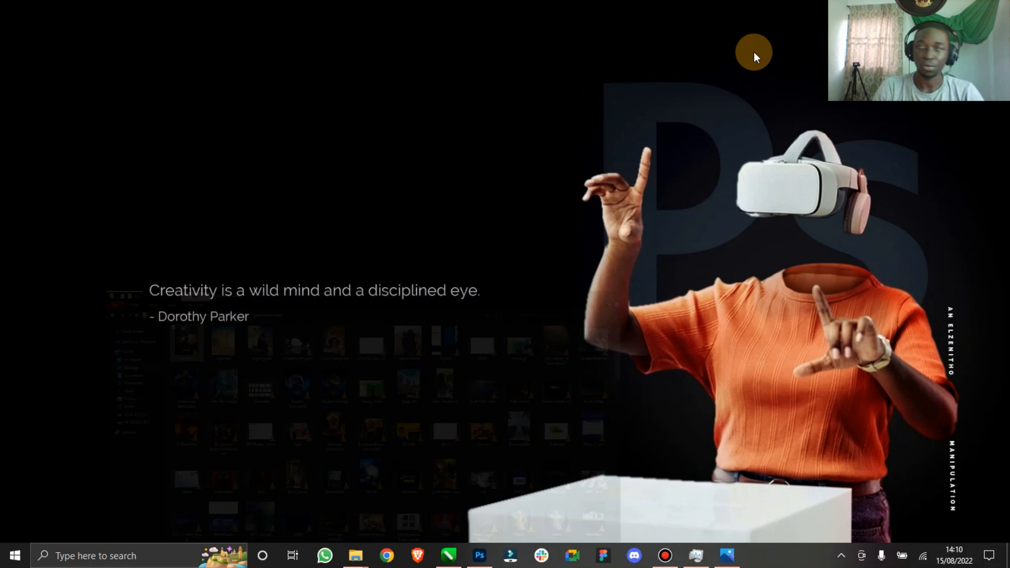
pyautogui.click(488, 554)
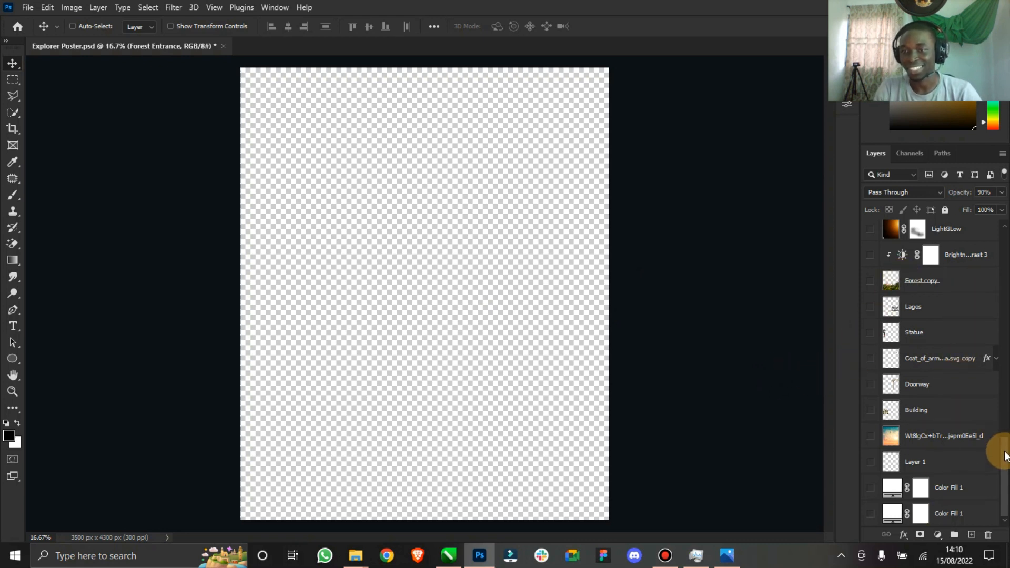
# Step: Preview Layer 2 at the top of the layer stack by toggling its visibility, leaving it hidden, and return to the bottommost layers
pyautogui.moveTo(1002, 440); pyautogui.dragTo(999, 236)
pyautogui.click(866, 235)
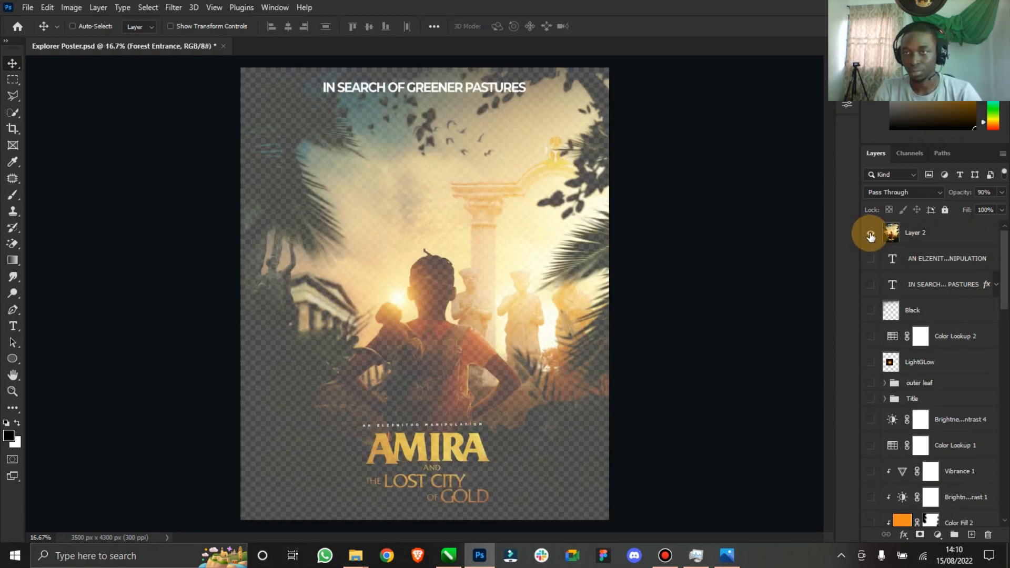
pyautogui.click(870, 235)
pyautogui.click(871, 234)
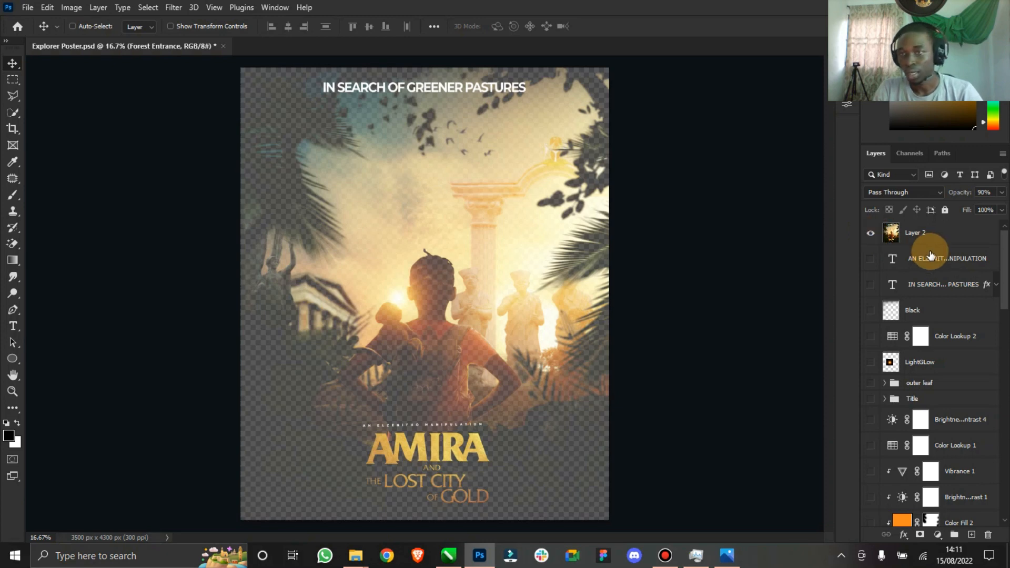
pyautogui.click(870, 235)
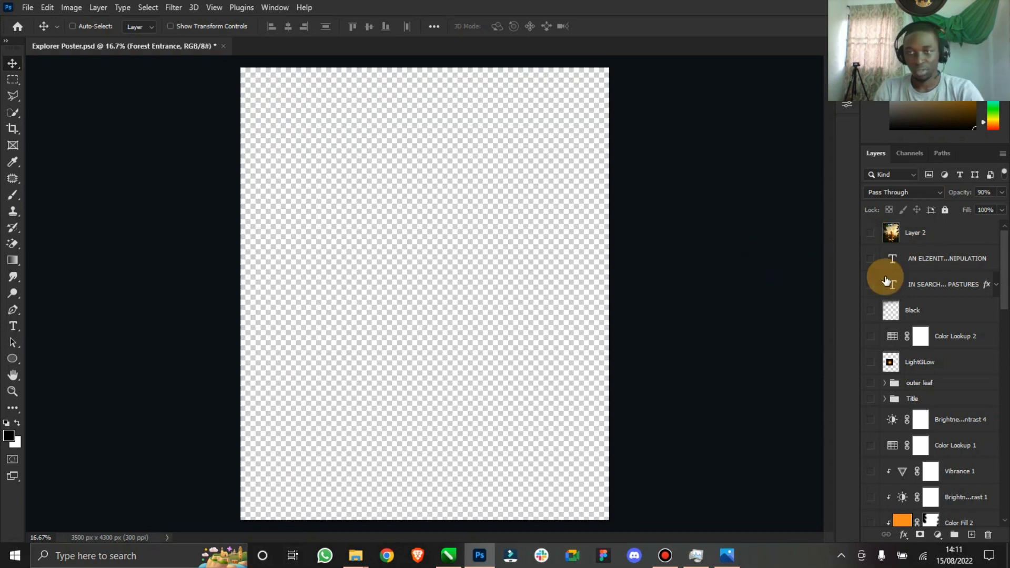
pyautogui.scroll(-2, 1002, 284)
pyautogui.moveTo(1005, 310); pyautogui.dragTo(1003, 458)
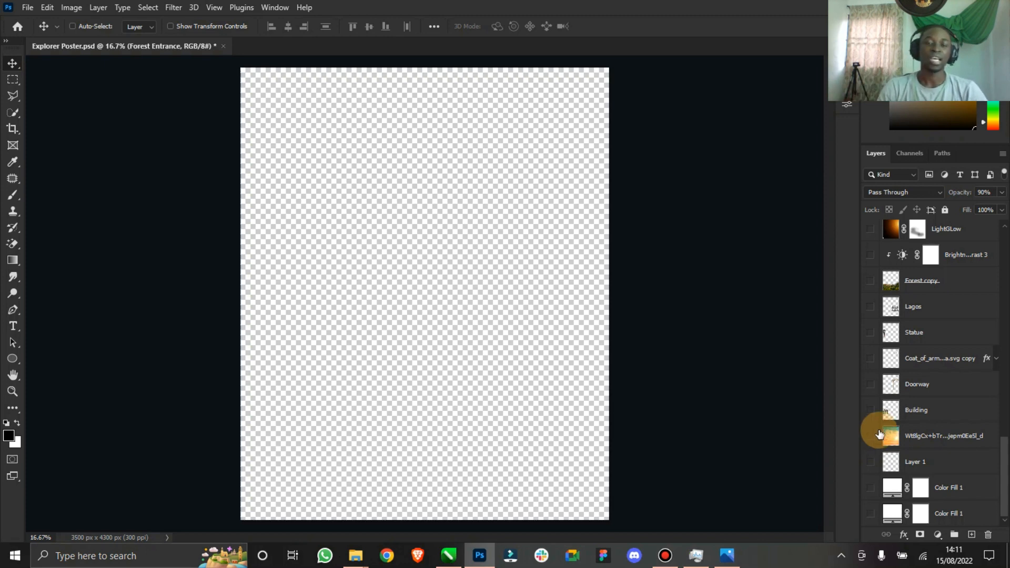
# Step: Look over the finished Explorer Poster.jpg in front of the empty canvas, then minimize the image viewer
pyautogui.click(727, 551)
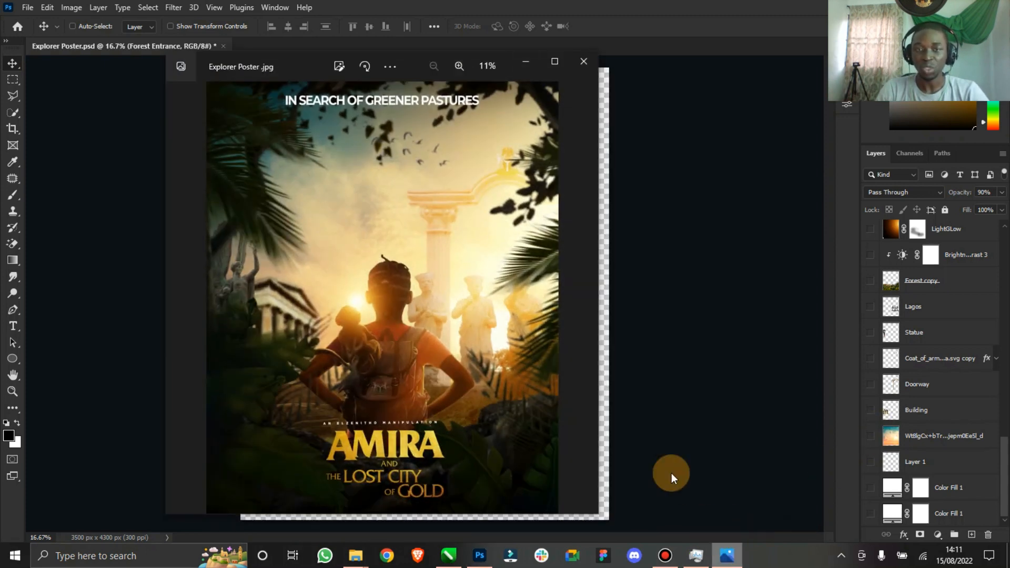
pyautogui.click(558, 63)
pyautogui.moveTo(620, 3); pyautogui.dragTo(465, 28)
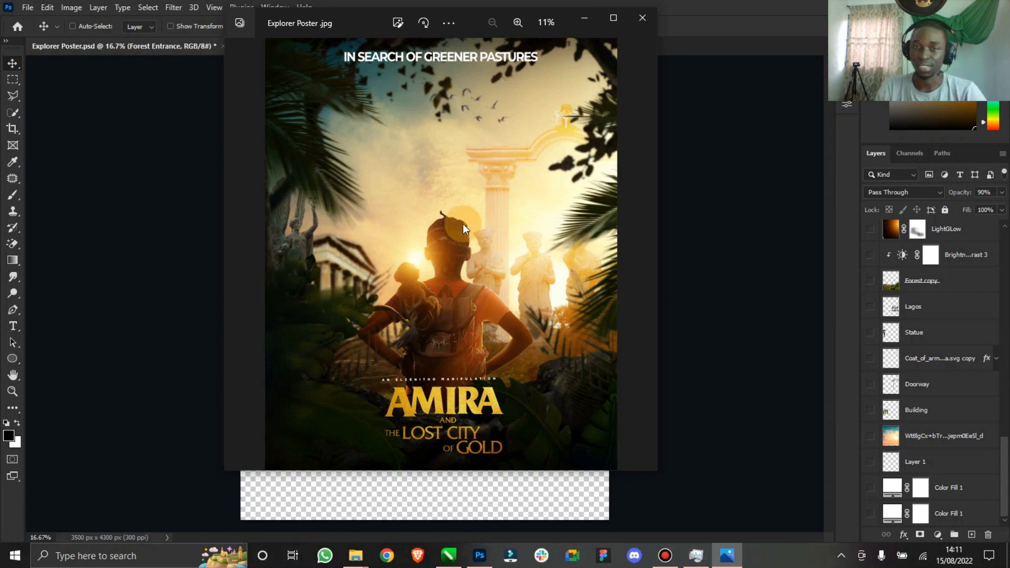
pyautogui.click(586, 18)
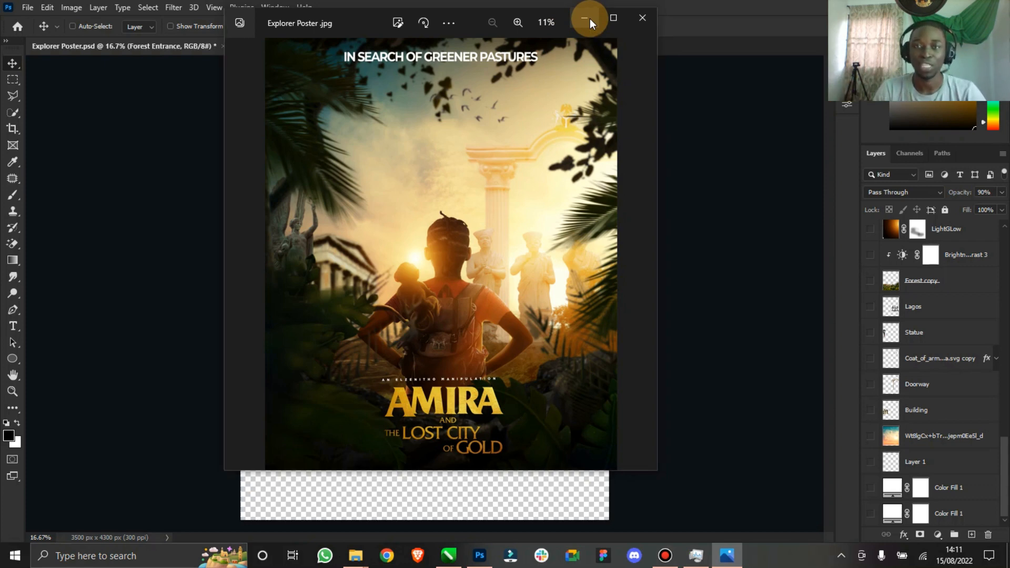
# Step: Open the explorer folder in Downloads and examine the Dora and the Lost City of Gold reference poster
pyautogui.moveTo(359, 559)
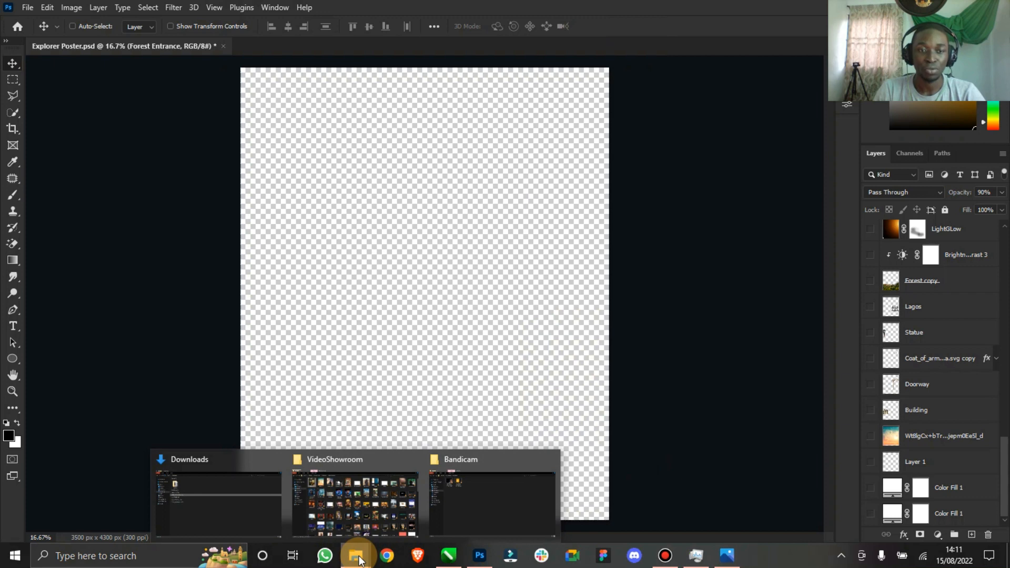
pyautogui.click(208, 513)
pyautogui.doubleClick(164, 115)
pyautogui.click(212, 101)
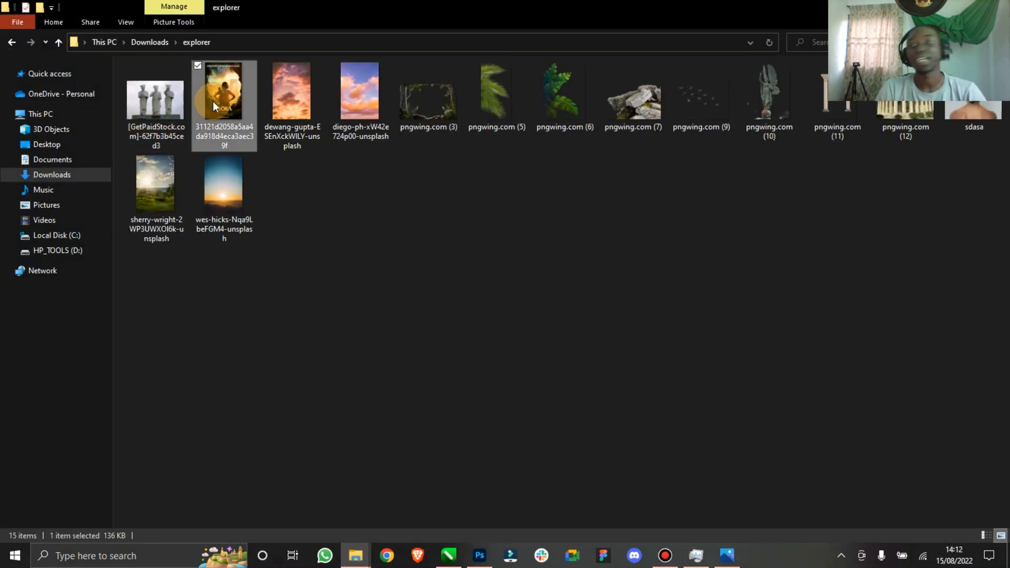
pyautogui.doubleClick(213, 101)
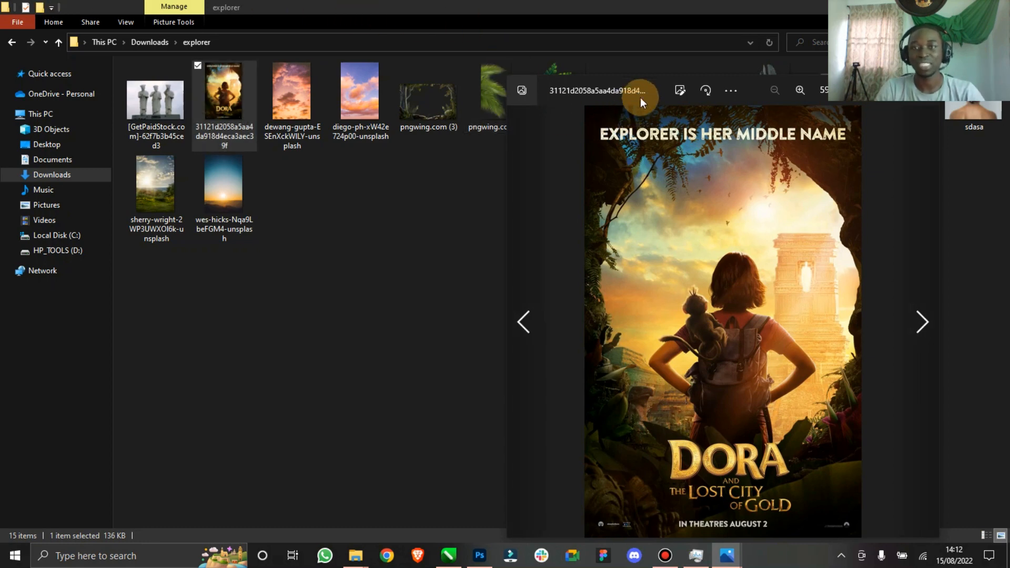
pyautogui.moveTo(647, 91); pyautogui.dragTo(418, 59)
pyautogui.click(577, 62)
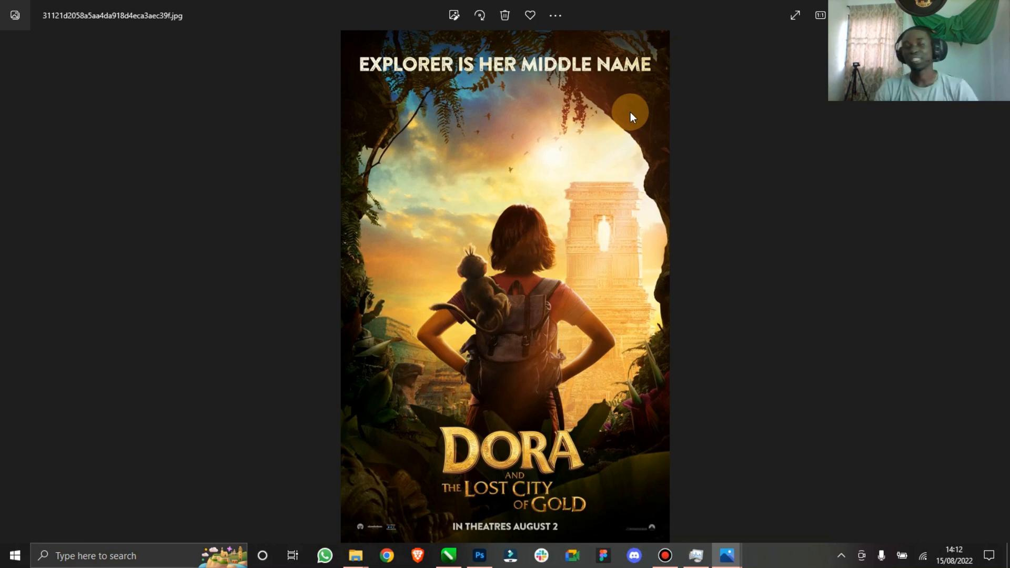
pyautogui.doubleClick(671, 15)
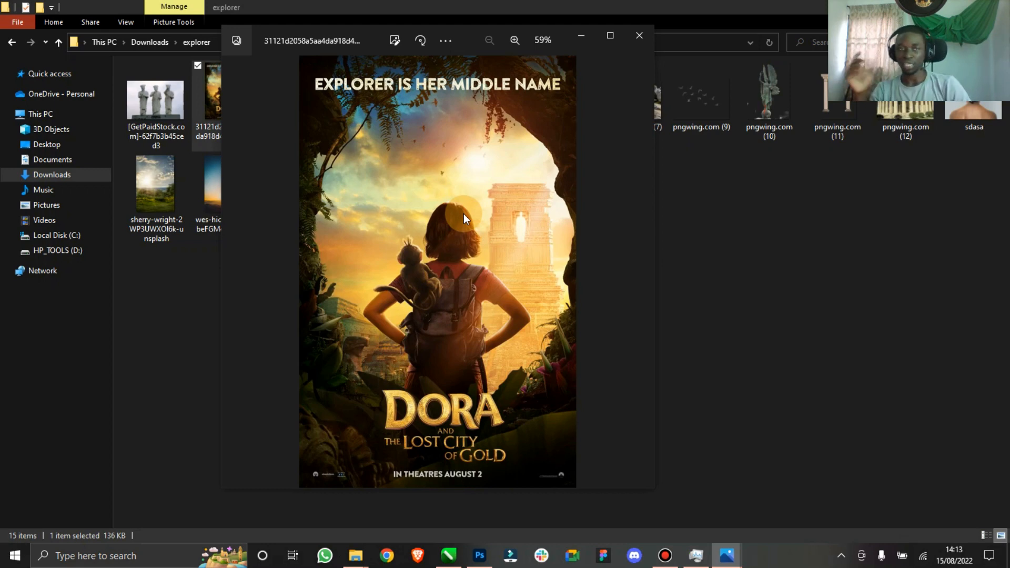
# Step: Open the GetPaidStock photo of the three statues from the explorer folder and enlarge it
pyautogui.click(783, 256)
pyautogui.click(166, 114)
pyautogui.doubleClick(166, 113)
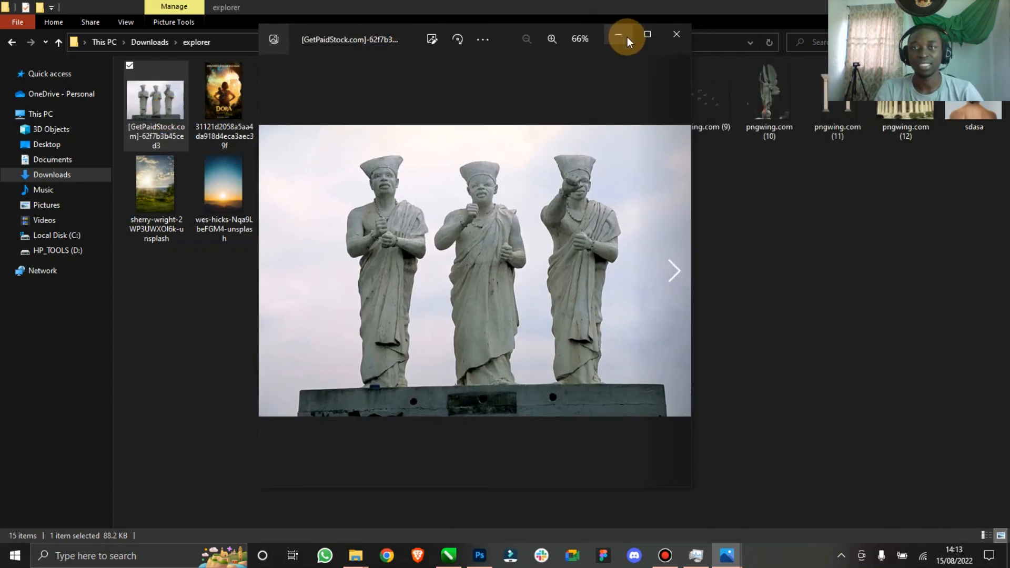
pyautogui.click(646, 35)
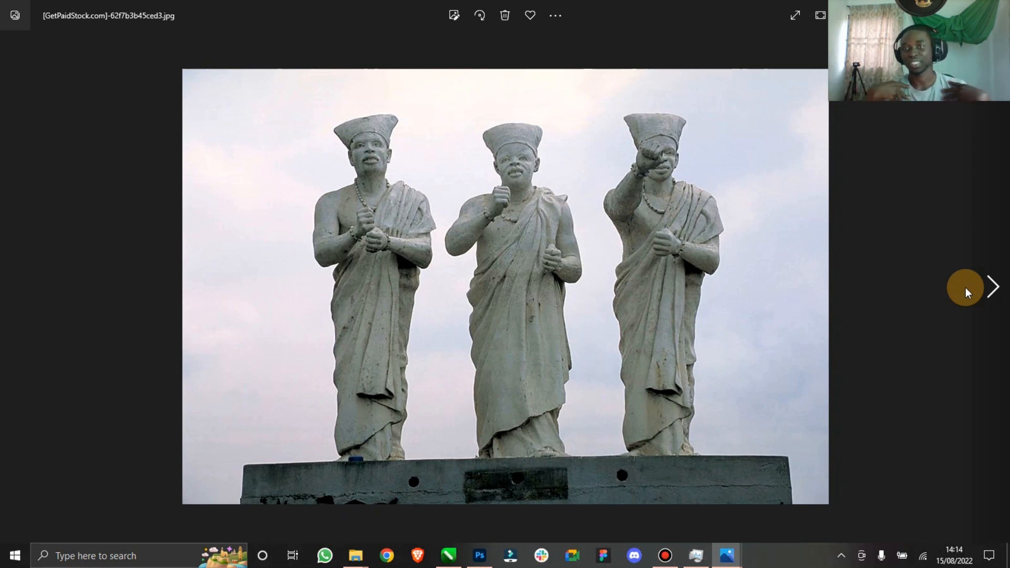
# Step: Browse past the Dora reference poster to view the two sunset cloud photos by dewang-gupta and diego-ph
pyautogui.click(965, 287)
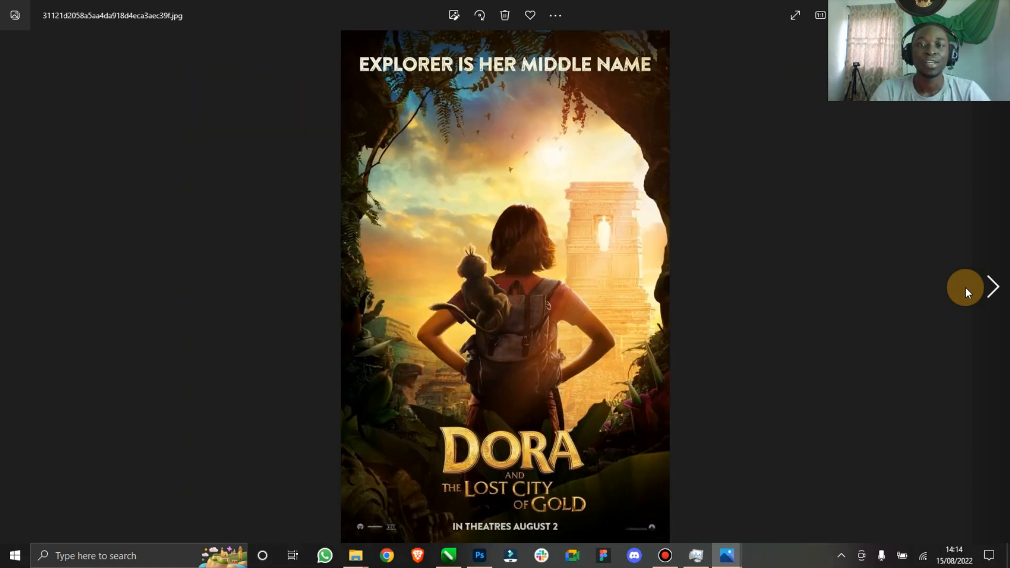
pyautogui.click(966, 287)
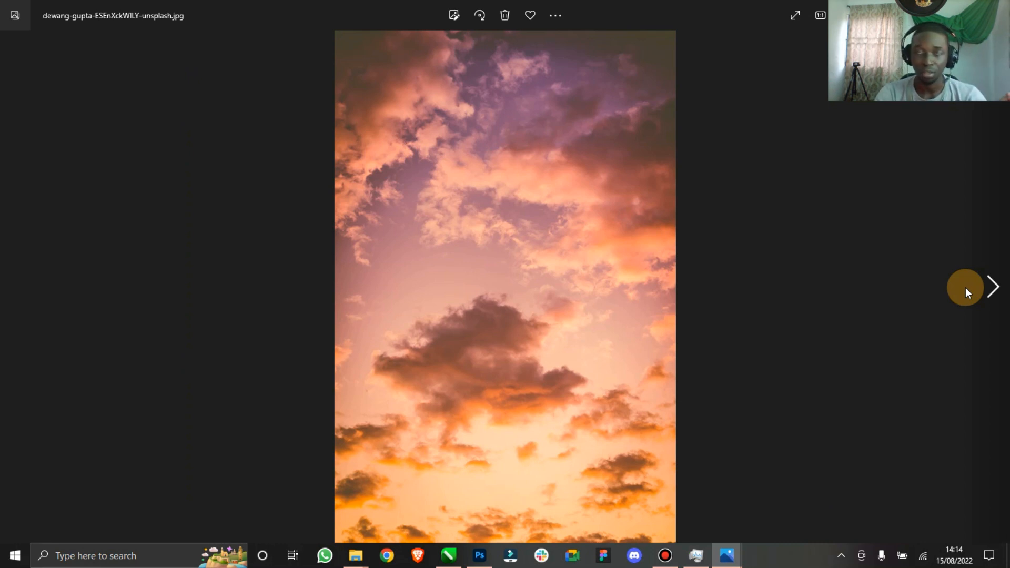
pyautogui.click(965, 288)
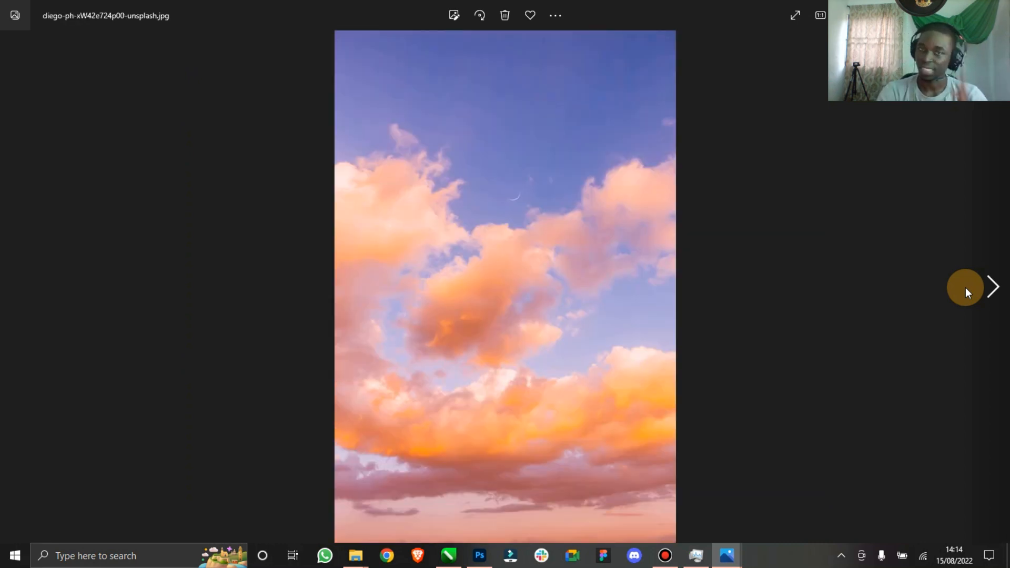
# Step: View the forest frame, palm leaves, green leaves, rocks and flying birds PNG images, pngwing.com (3) through (9)
pyautogui.click(965, 288)
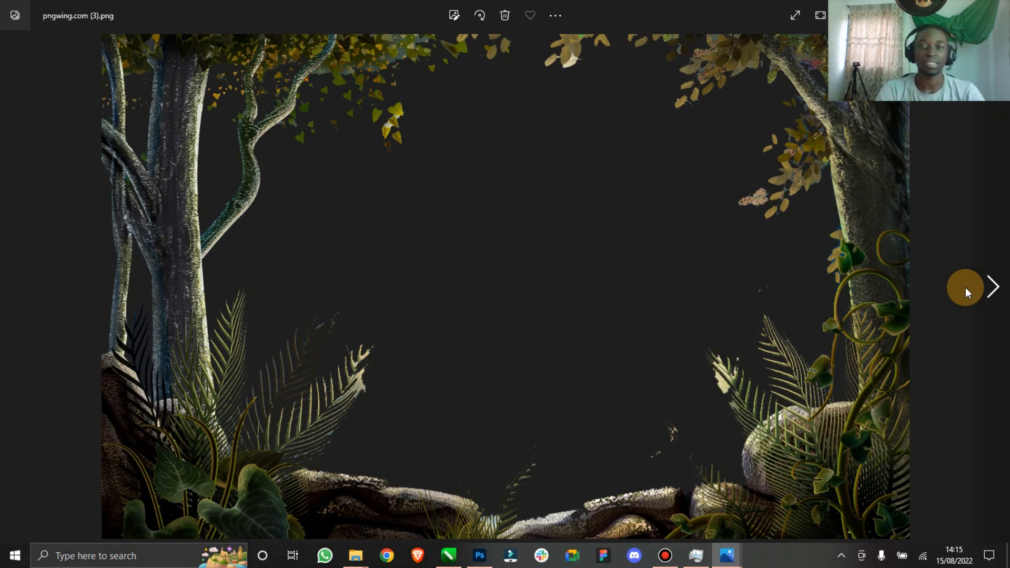
pyautogui.click(965, 288)
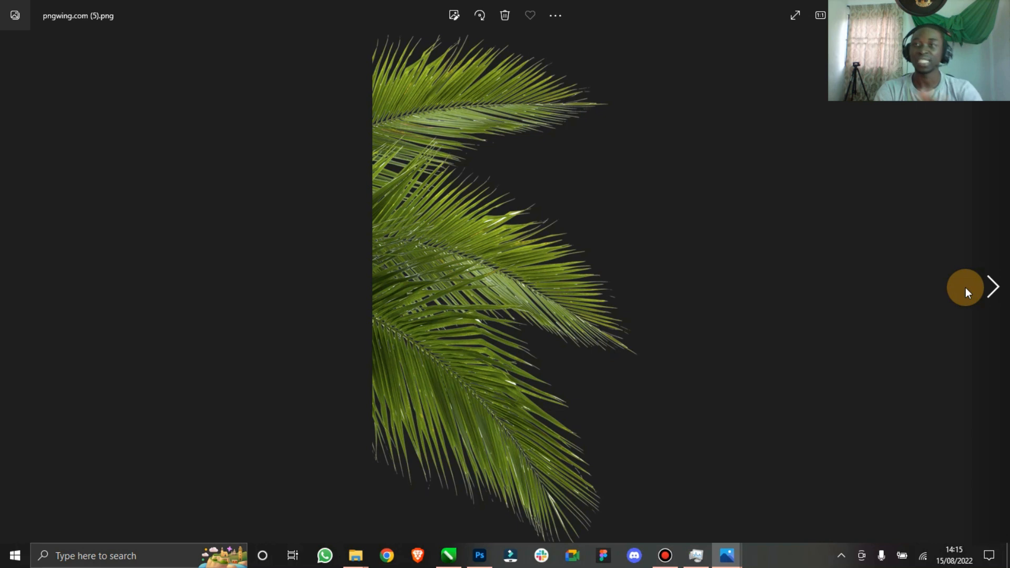
pyautogui.click(965, 288)
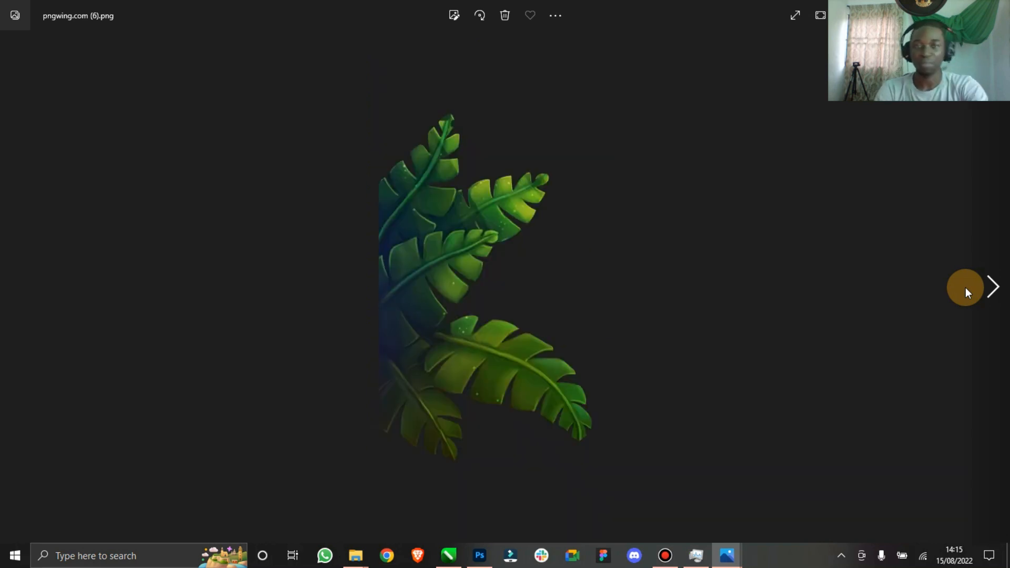
pyautogui.click(965, 287)
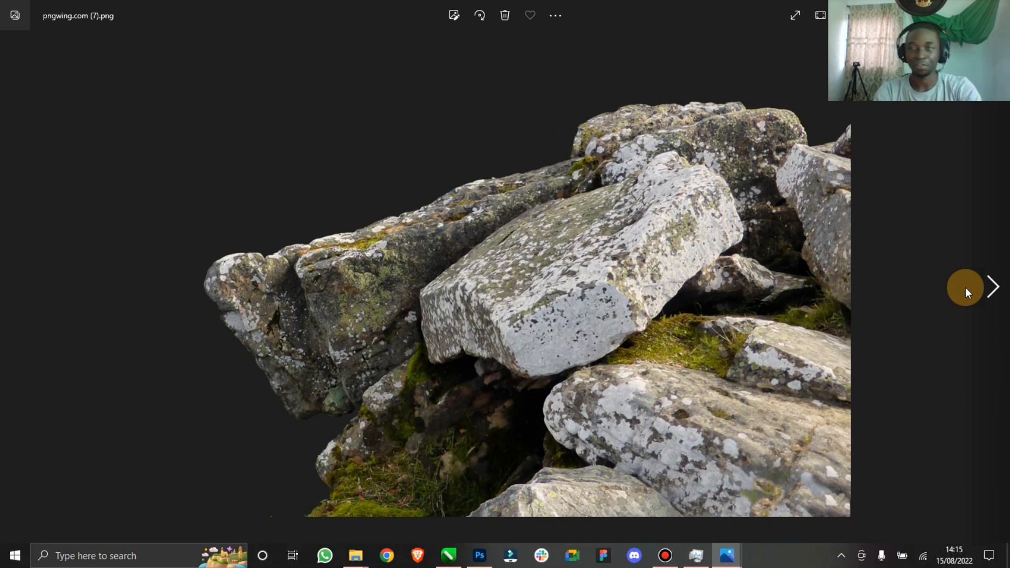
pyautogui.click(965, 287)
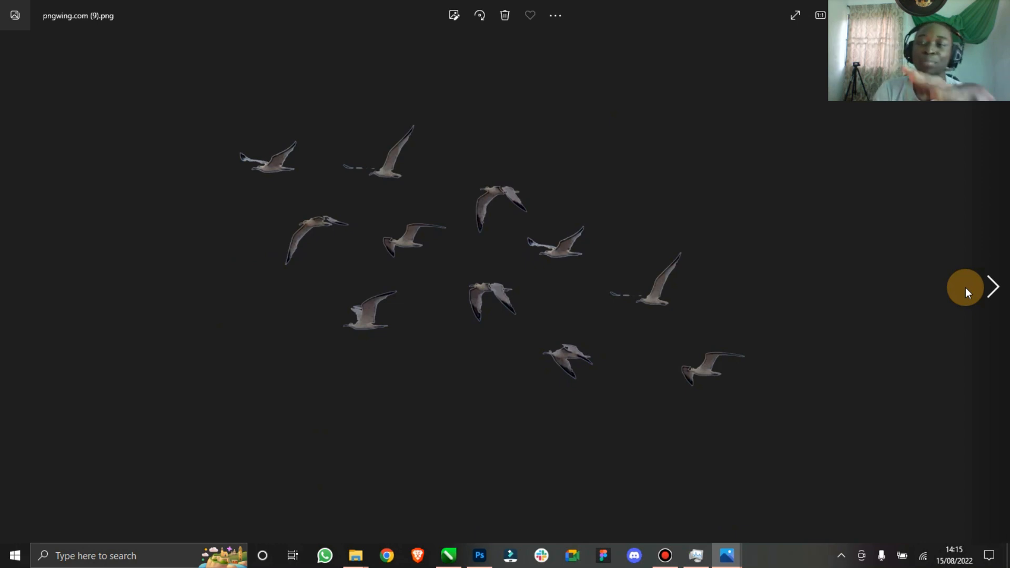
# Step: View the winged statue, column archway and Greek temple images, pngwing.com (10) through (12)
pyautogui.click(965, 288)
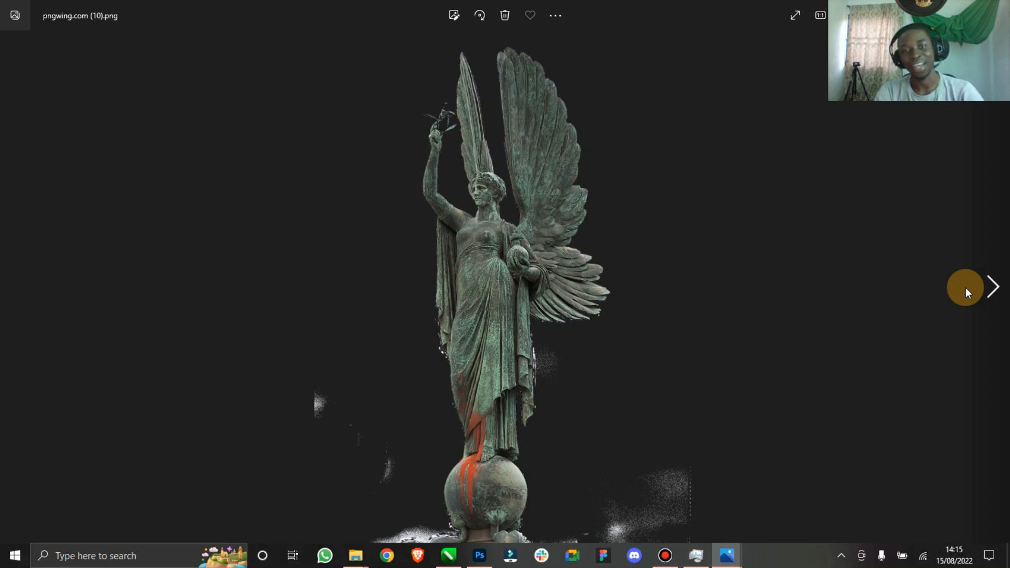
pyautogui.click(966, 289)
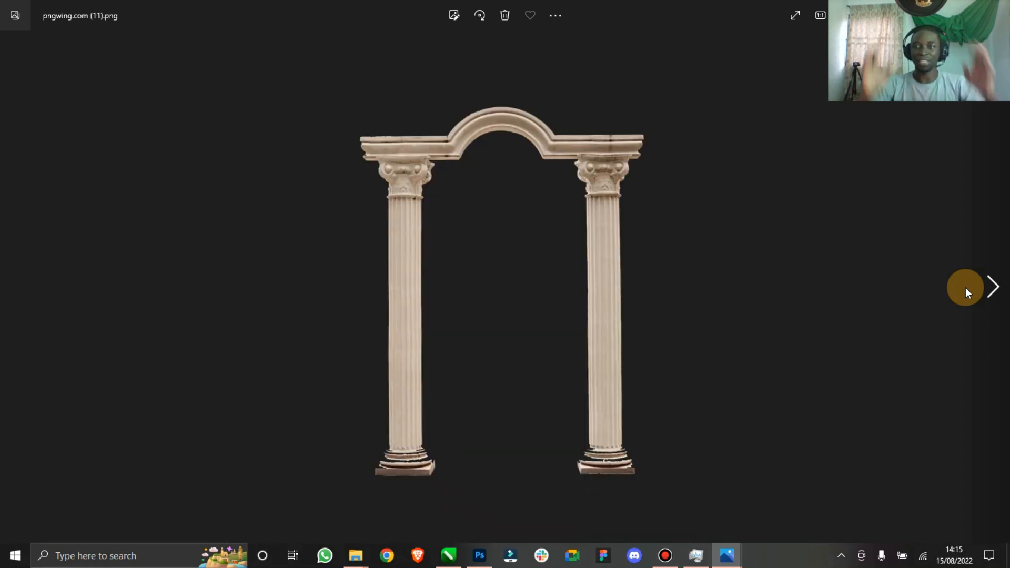
pyautogui.click(965, 287)
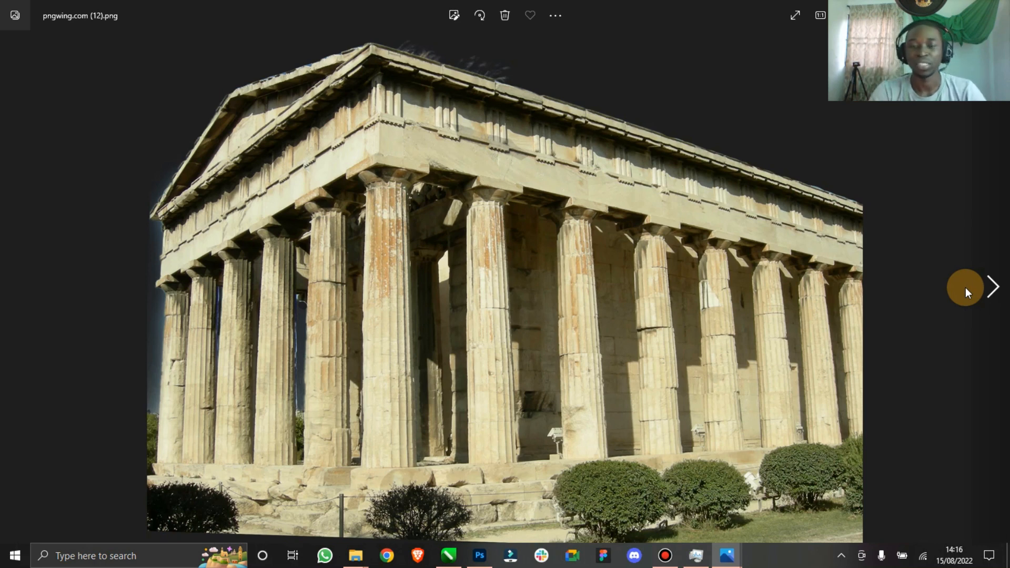
# Step: View the braided-hair back portrait sdasa.jfif and the sherry-wright and wes-hicks landscape photos, and close the image viewer
pyautogui.click(967, 289)
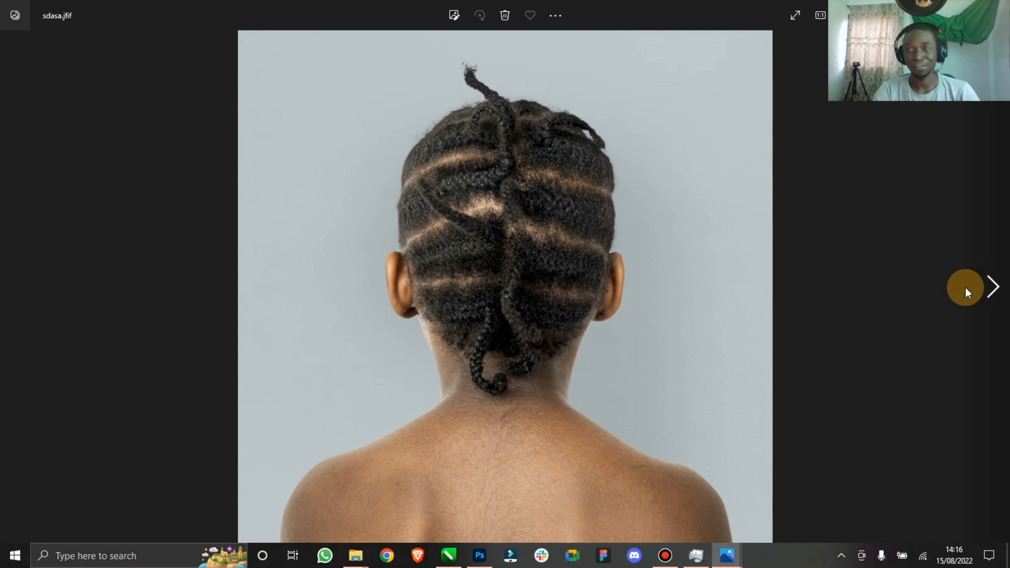
pyautogui.click(966, 288)
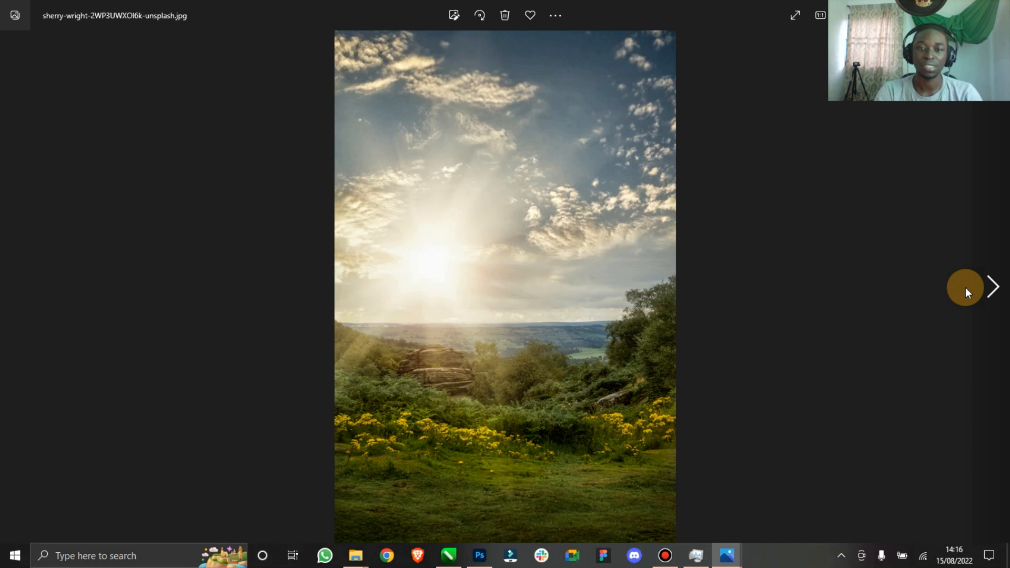
pyautogui.press('Right')
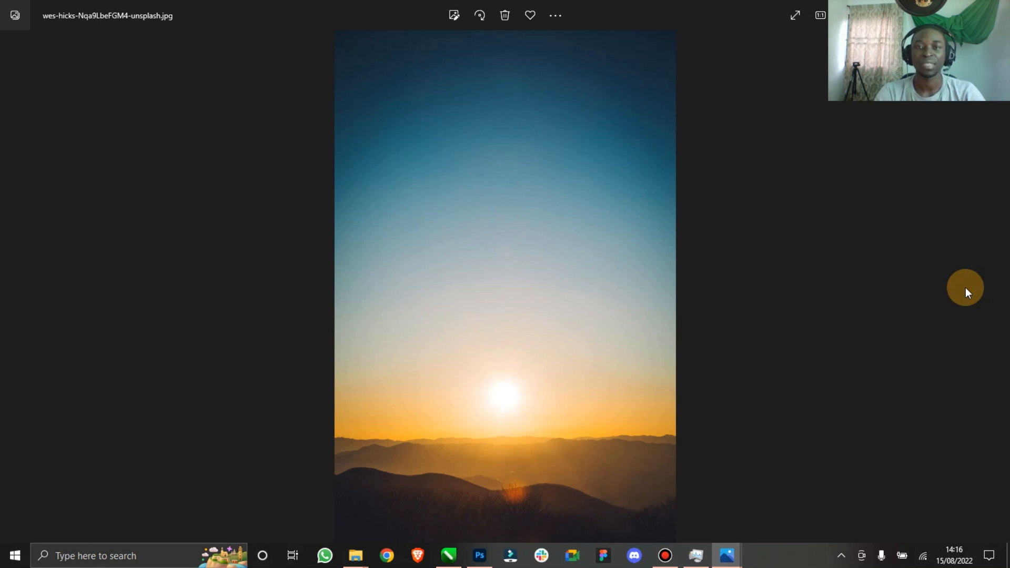
pyautogui.moveTo(664, 6); pyautogui.dragTo(533, 44)
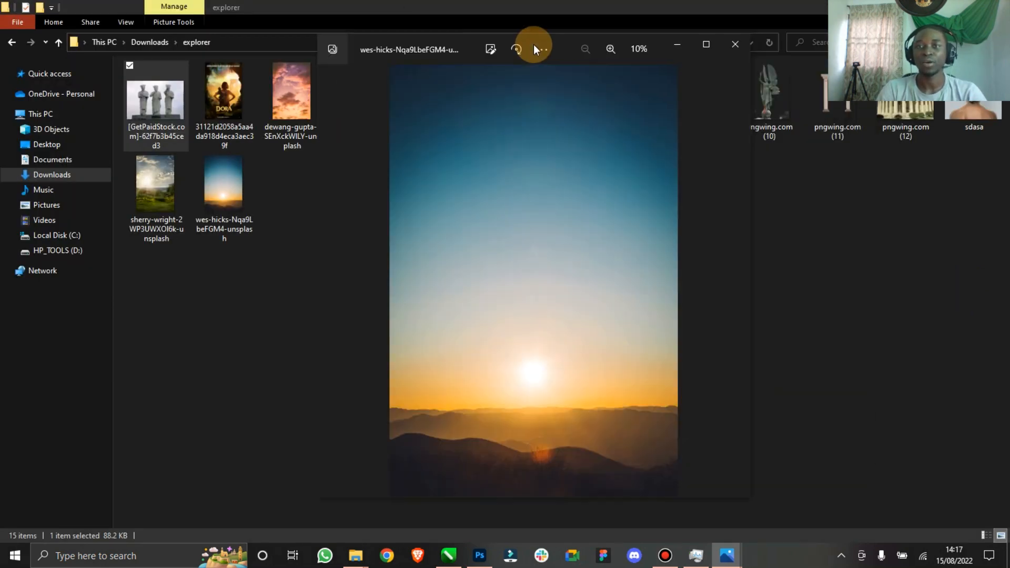
pyautogui.click(746, 45)
# Step: Switch to Photoshop and check the poster document's width, height and resolution in Image Size, cancelling without changes
pyautogui.click(479, 556)
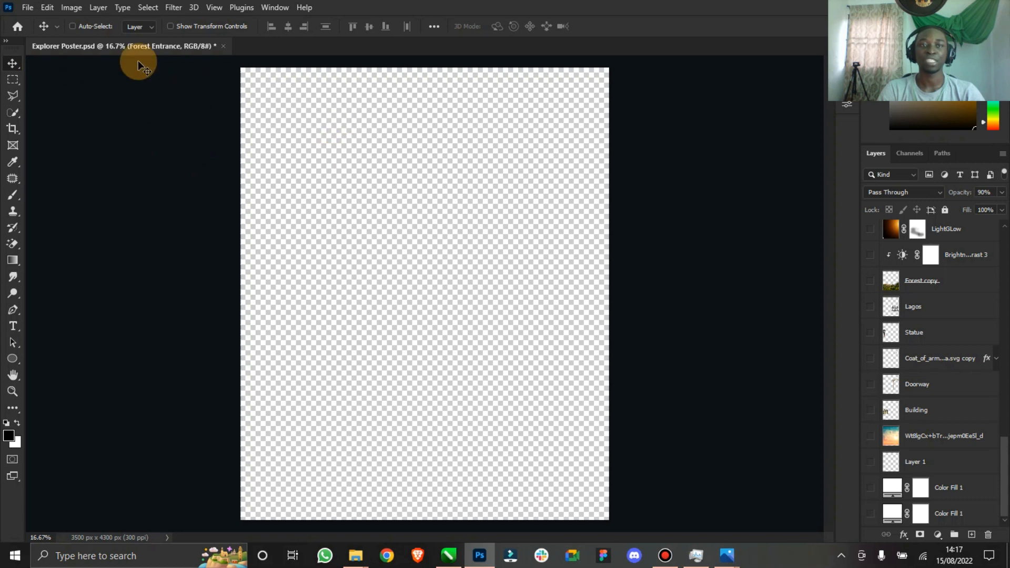
pyautogui.click(71, 8)
pyautogui.click(91, 101)
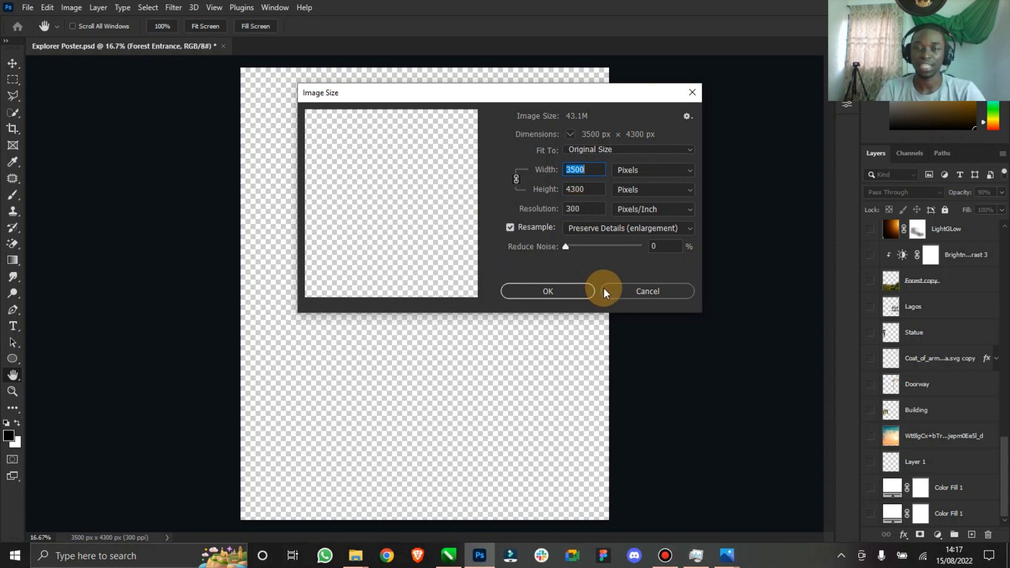
pyautogui.click(630, 295)
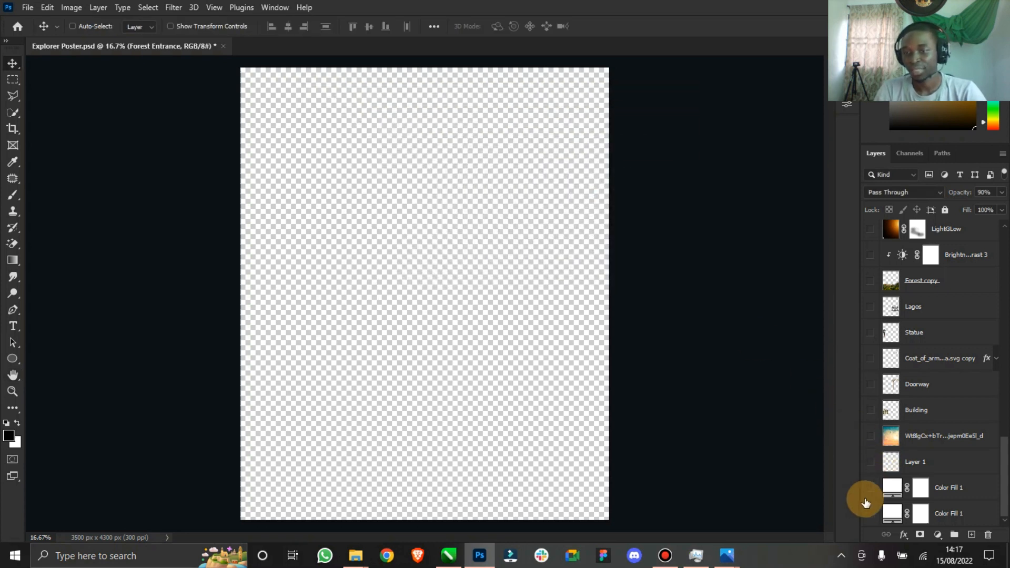
# Step: Show both Color Fill 1 layers at the bottom of the layer stack as the white background
pyautogui.click(869, 514)
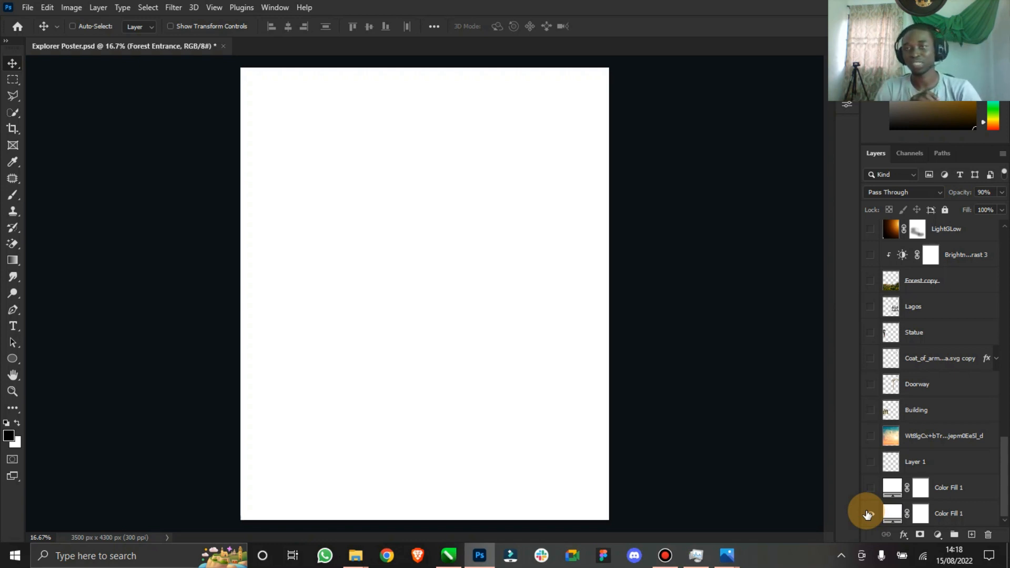
pyautogui.click(868, 515)
pyautogui.click(870, 489)
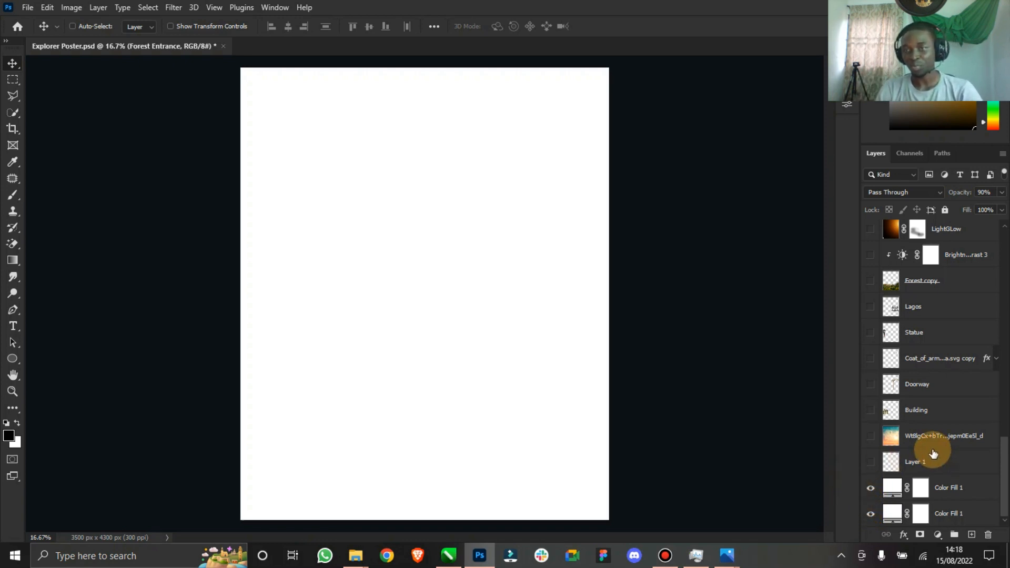
# Step: Bring up the finished Explorer Poster.jpg over the white canvas for comparison, and minimize it again
pyautogui.moveTo(727, 555)
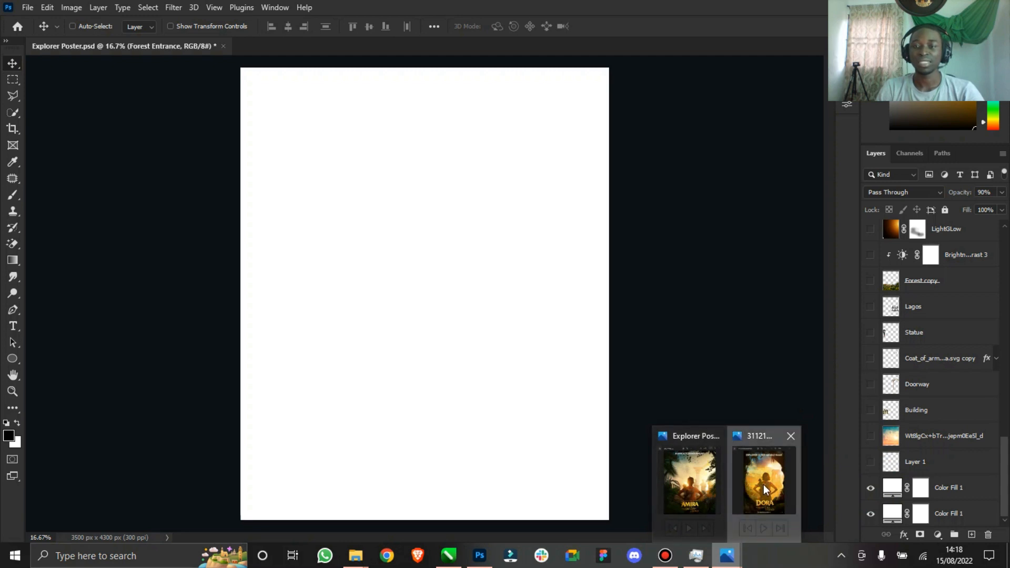
pyautogui.click(738, 513)
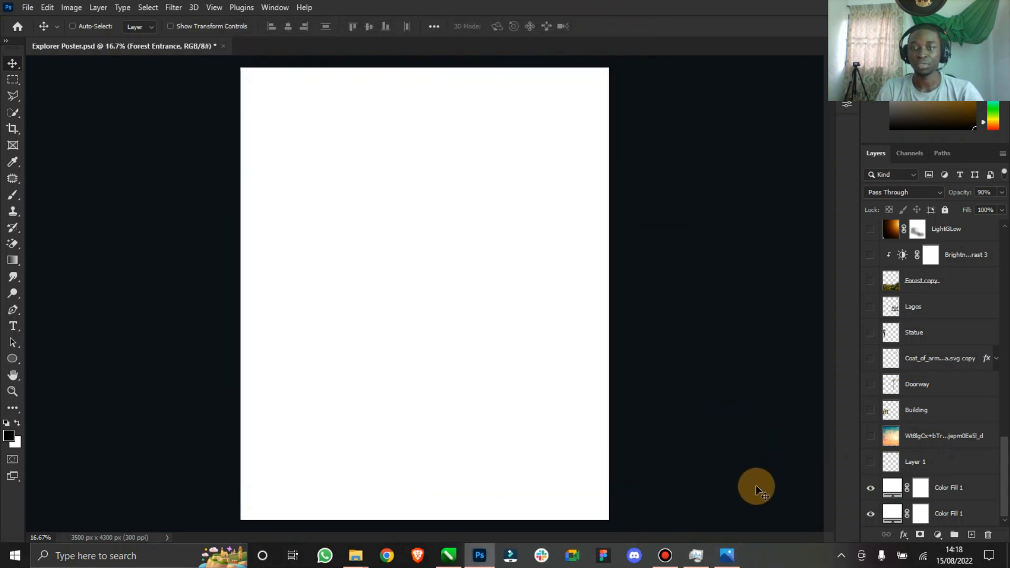
pyautogui.click(728, 557)
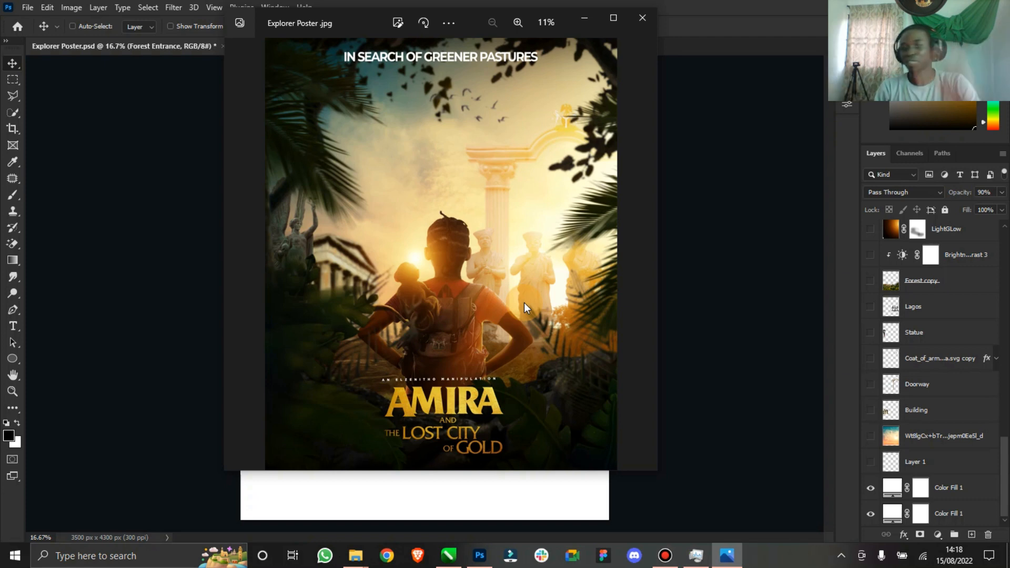
pyautogui.click(594, 11)
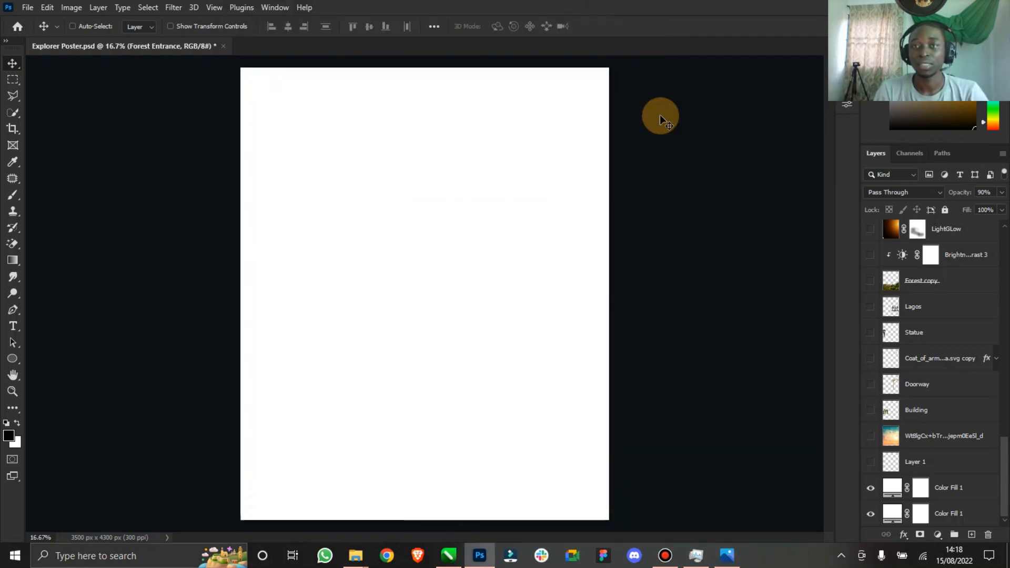
# Step: Show the Forestry layer with the tree, ferns and ground rocks over the white background
pyautogui.scroll(3, 913, 378)
pyautogui.scroll(5, 914, 379)
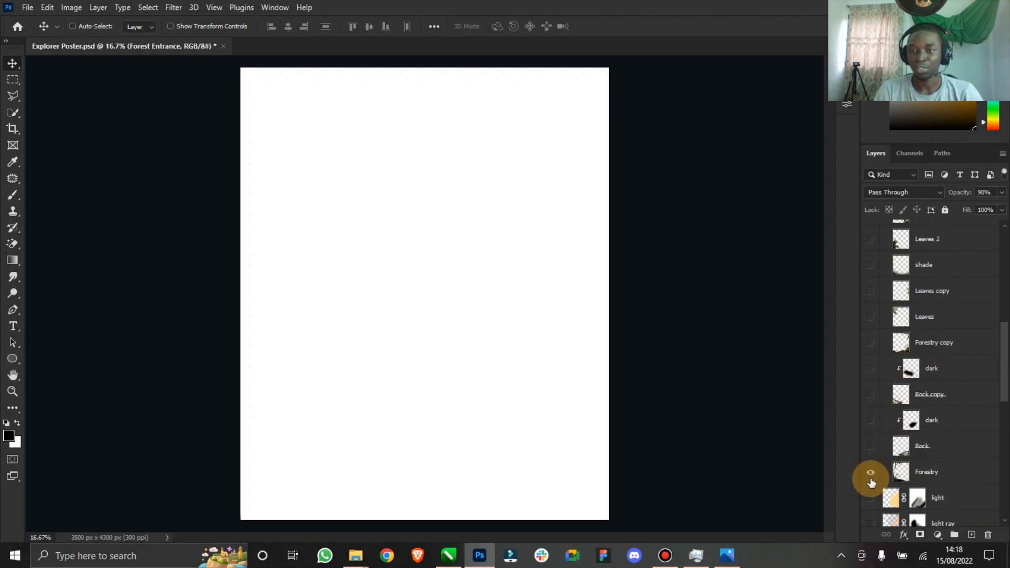
pyautogui.click(871, 473)
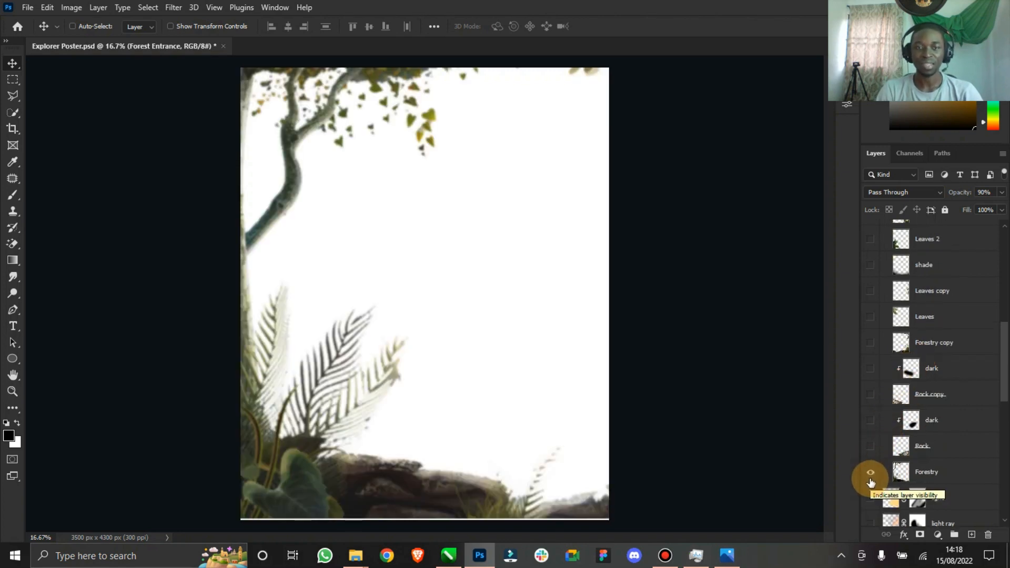
# Step: Open the forest frame source image pngwing.com (3).png from the explorer folder, look it over, and close it
pyautogui.moveTo(353, 563)
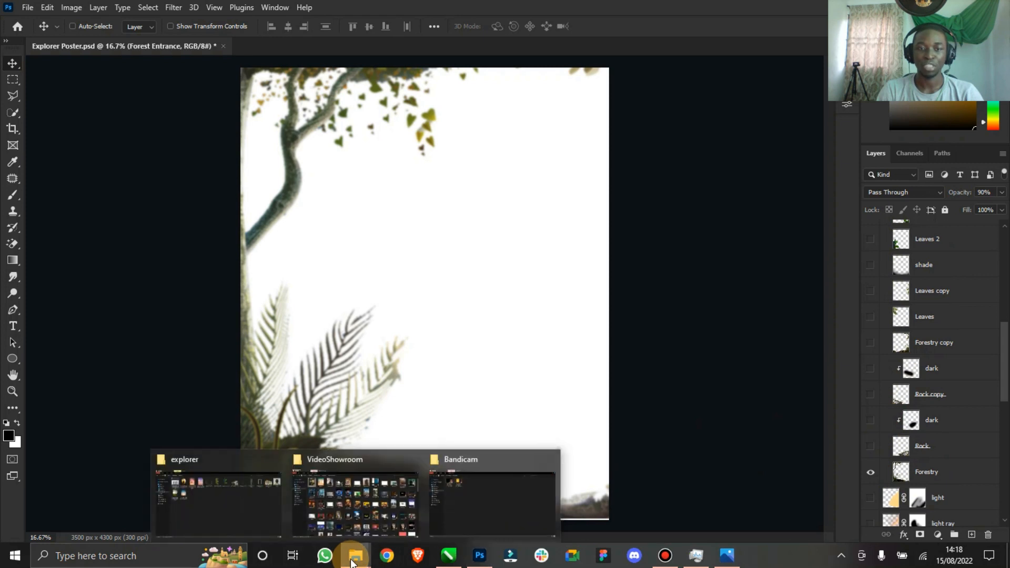
pyautogui.click(244, 525)
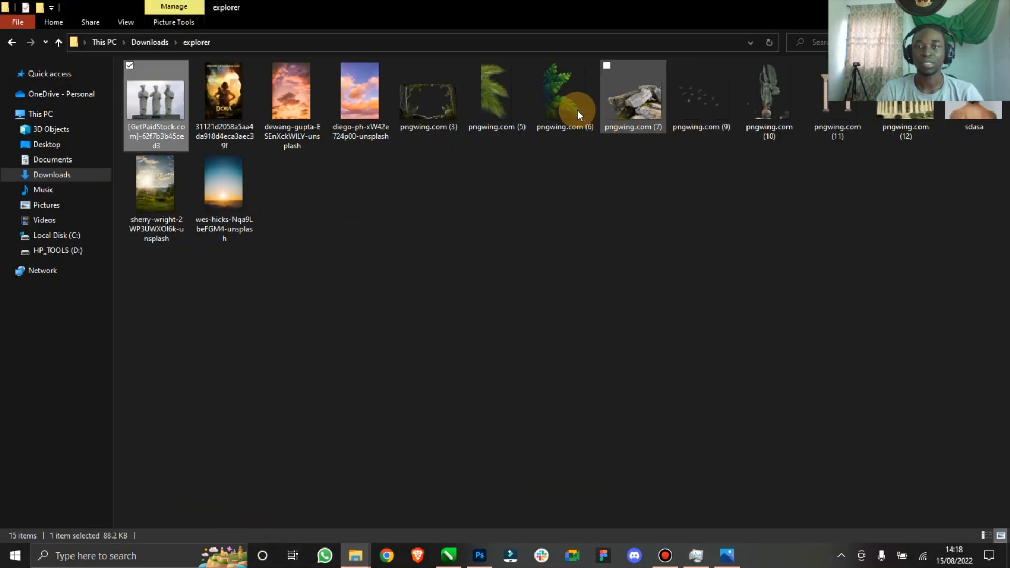
pyautogui.click(435, 106)
pyautogui.doubleClick(435, 106)
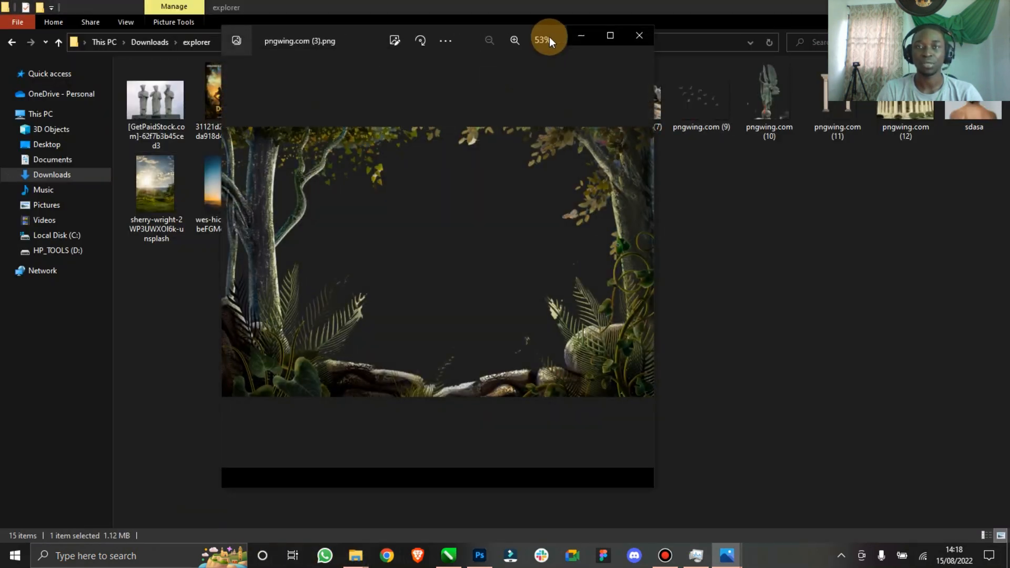
pyautogui.click(639, 35)
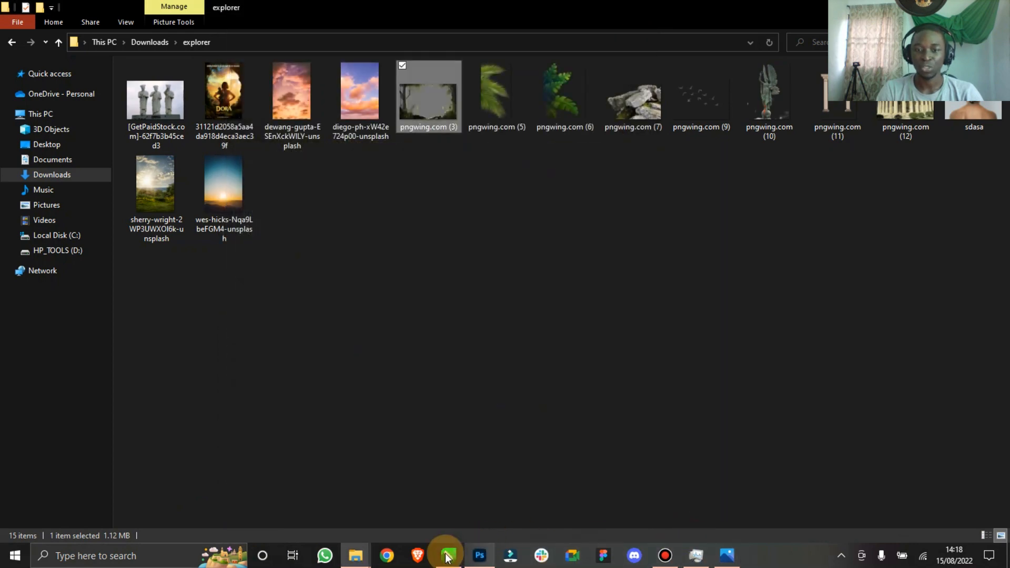
# Step: Switch back to Photoshop and show the Forestry copy, Leaves, Leaves copy and Rock copy layers
pyautogui.click(478, 557)
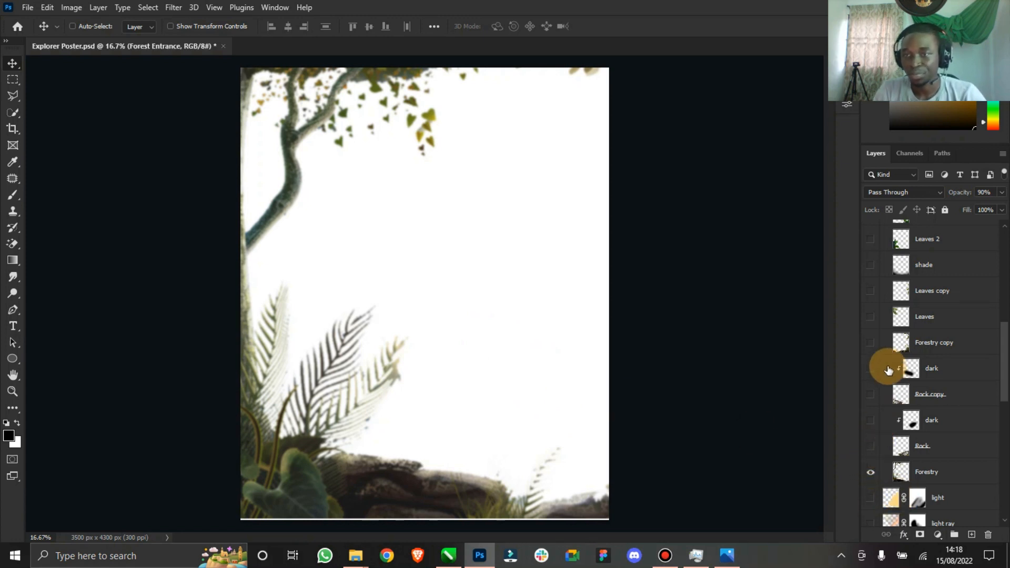
pyautogui.click(871, 344)
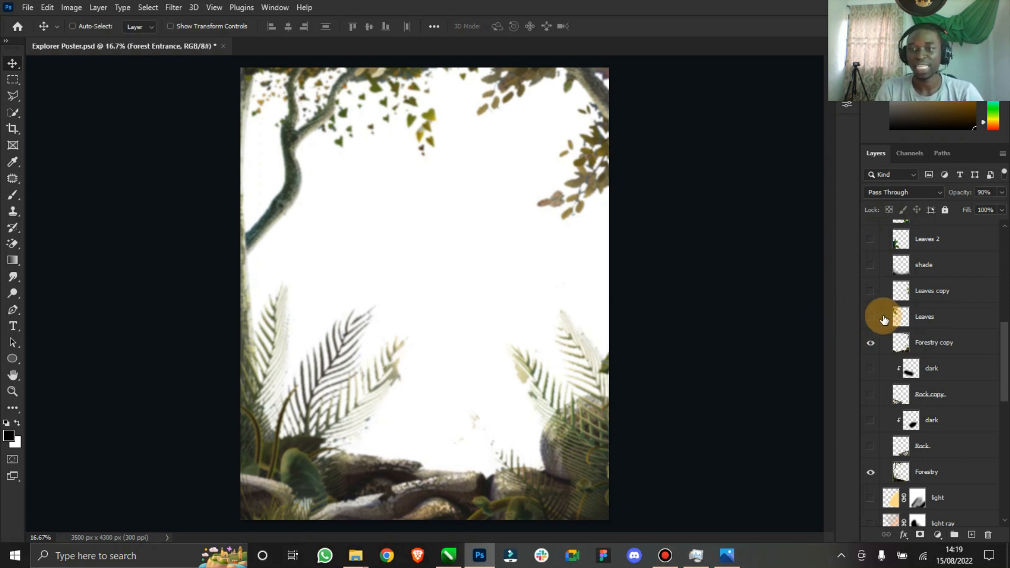
pyautogui.click(871, 317)
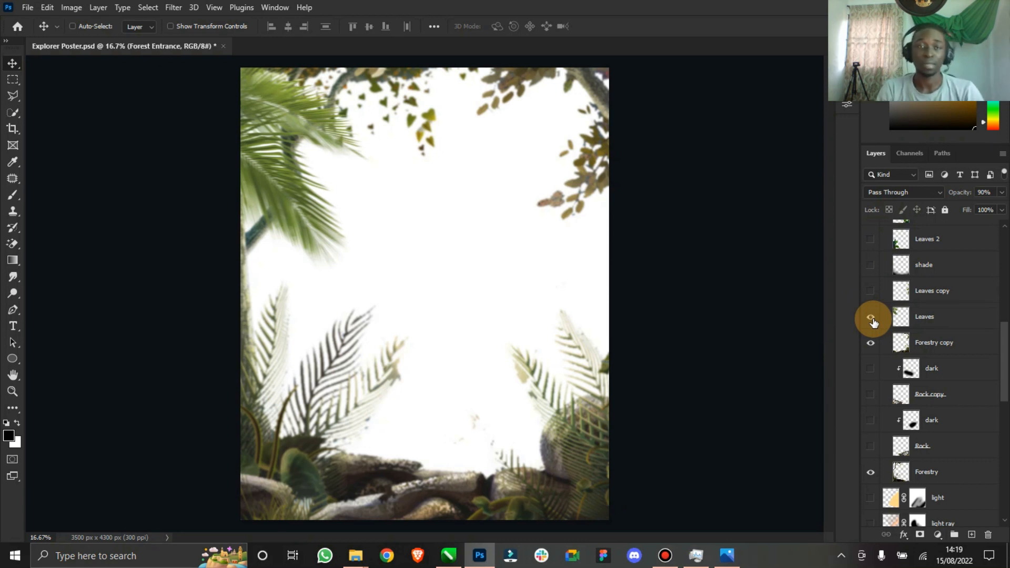
pyautogui.click(870, 300)
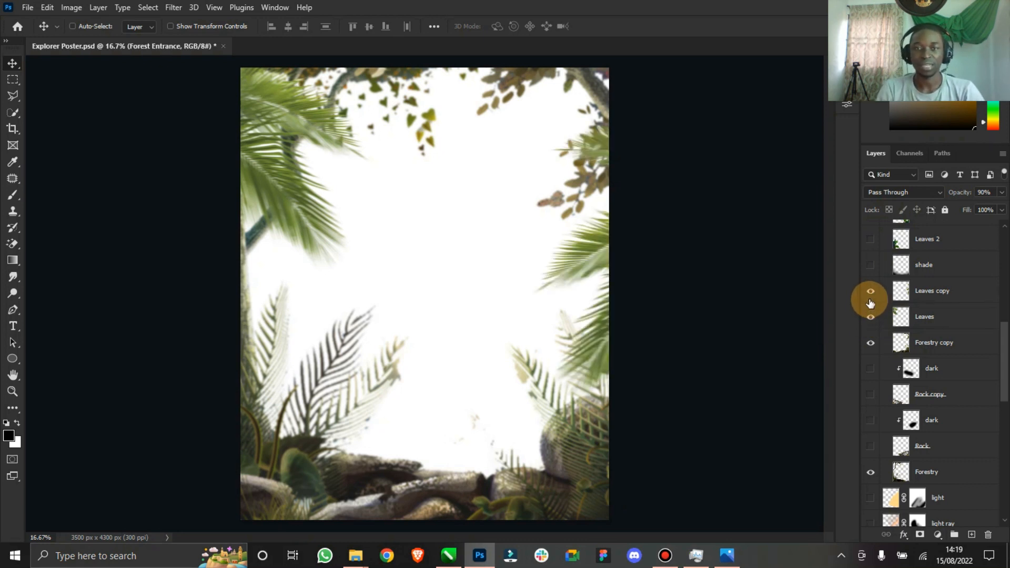
pyautogui.click(870, 398)
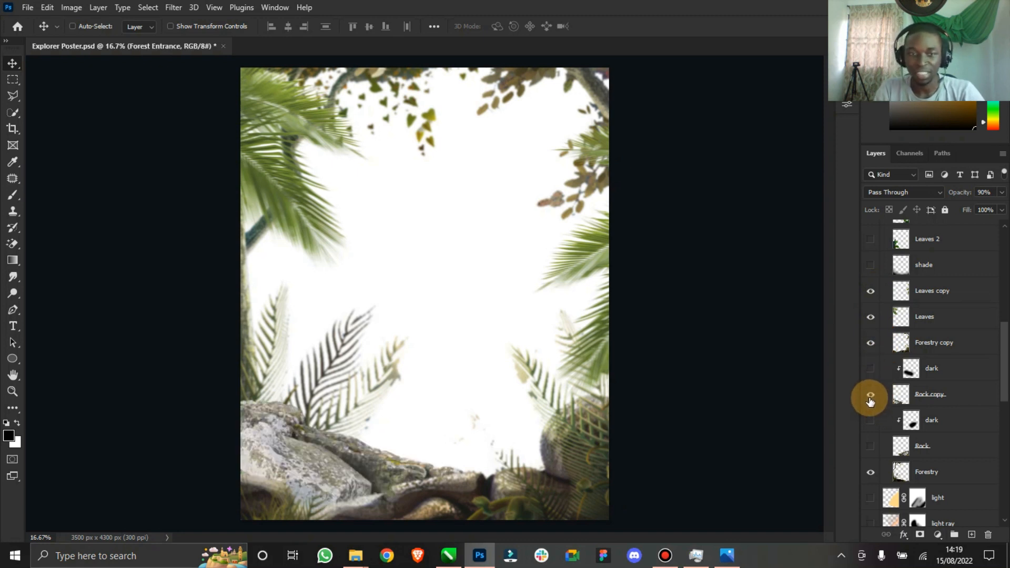
# Step: Show the Rock layer, then bring up the finished Explorer Poster.jpg for comparison and minimize it again
pyautogui.click(871, 450)
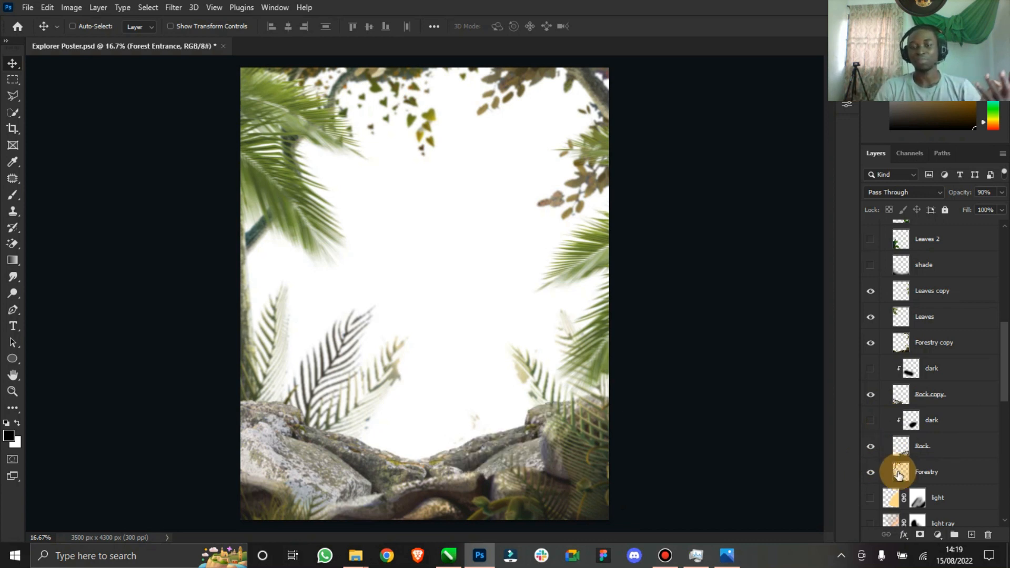
pyautogui.click(717, 562)
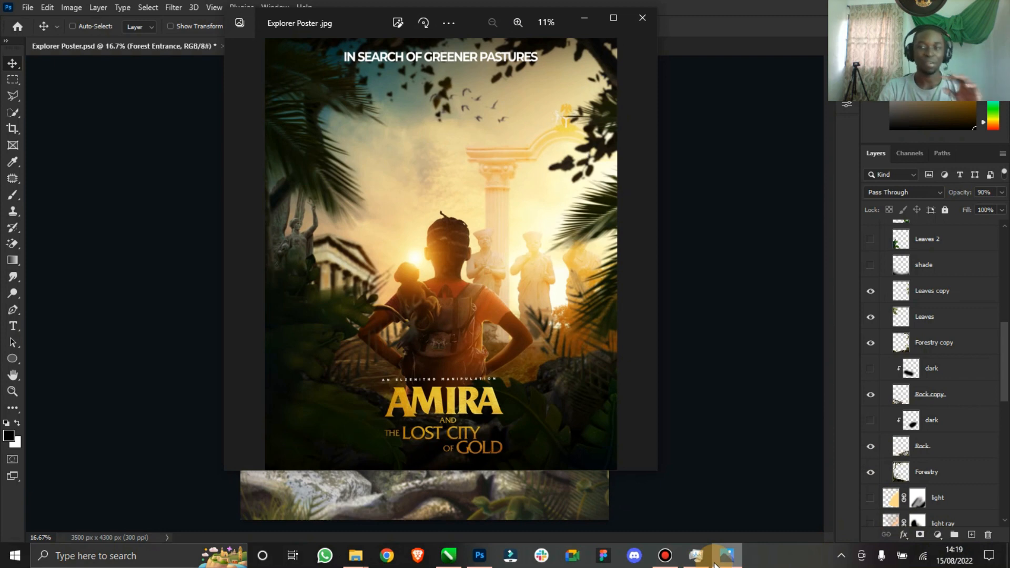
pyautogui.click(717, 562)
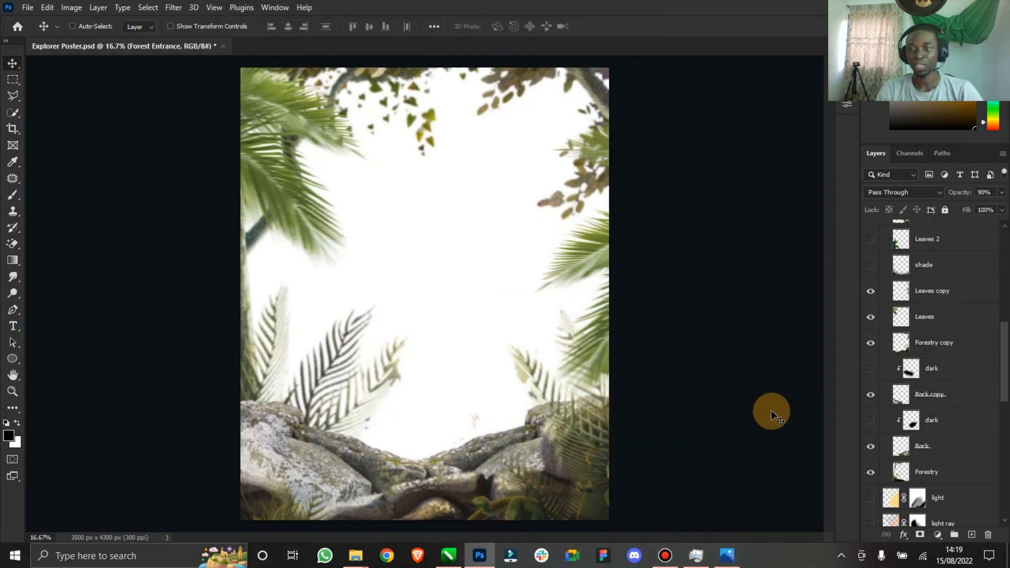
# Step: Show the two dark shading layers clipped to the Rock copy and Rock layers
pyautogui.click(871, 369)
pyautogui.click(870, 393)
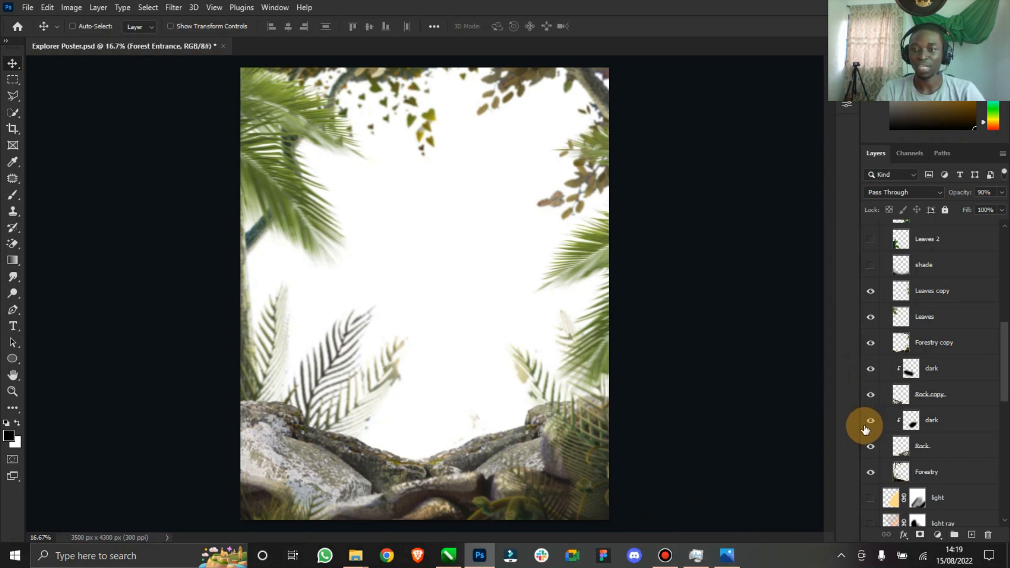
pyautogui.click(866, 420)
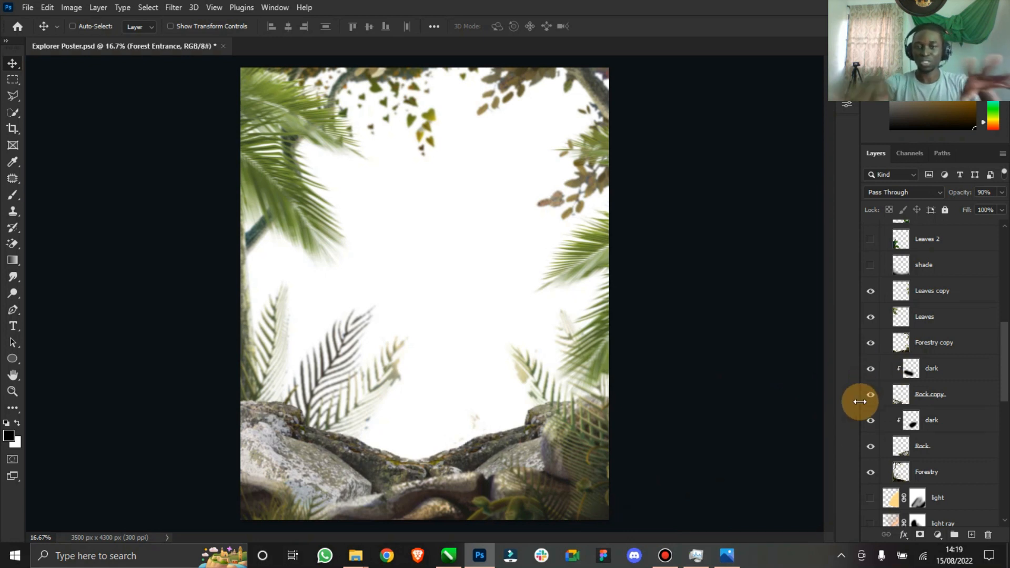
# Step: Show the Leaves 2, Leaves 2 copy and shade layers in the Forest Entrance group, and compare the result with the finished poster
pyautogui.scroll(-2, 881, 399)
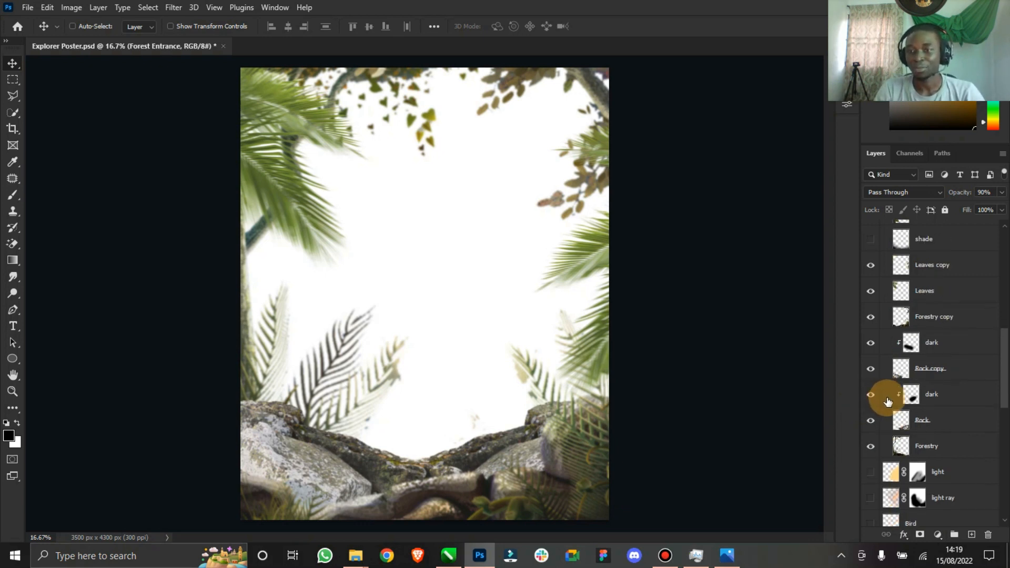
pyautogui.scroll(5, 884, 389)
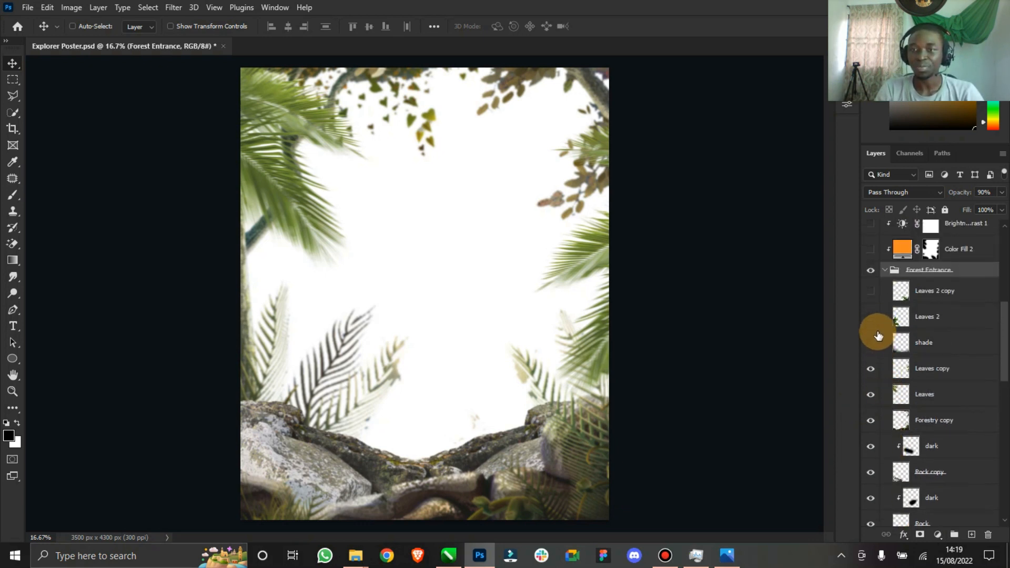
pyautogui.click(871, 317)
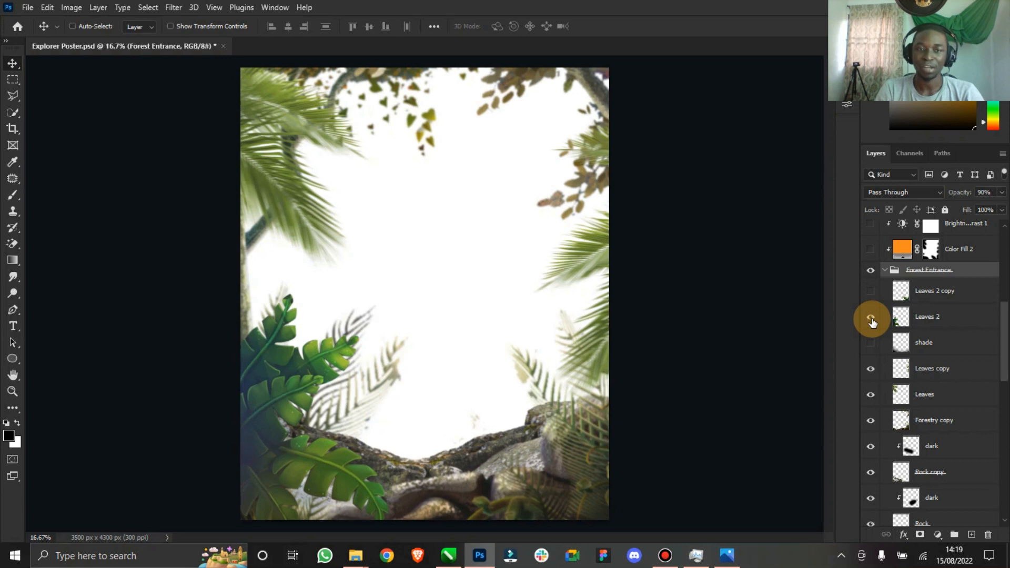
pyautogui.click(871, 318)
pyautogui.click(871, 318)
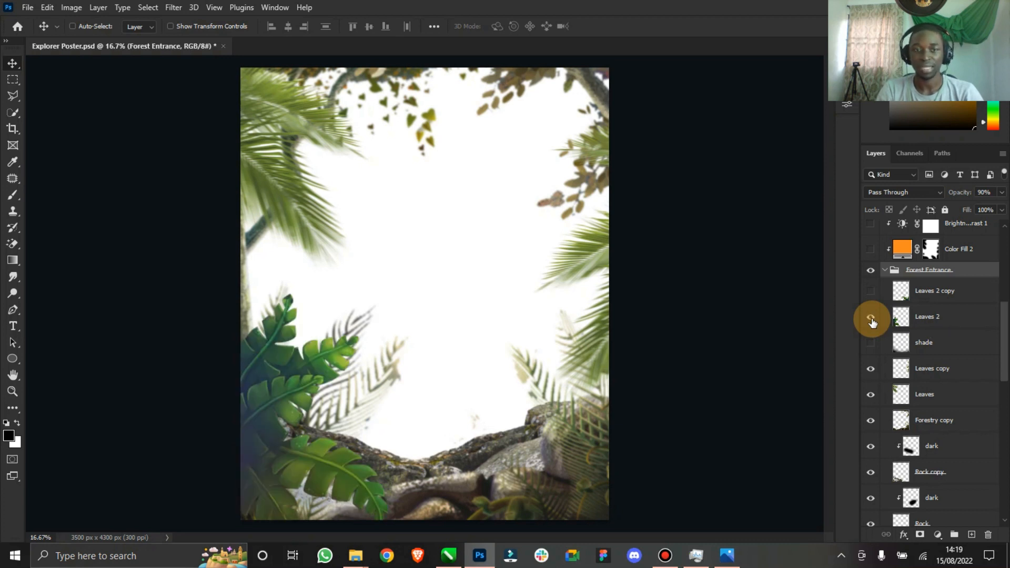
pyautogui.click(871, 291)
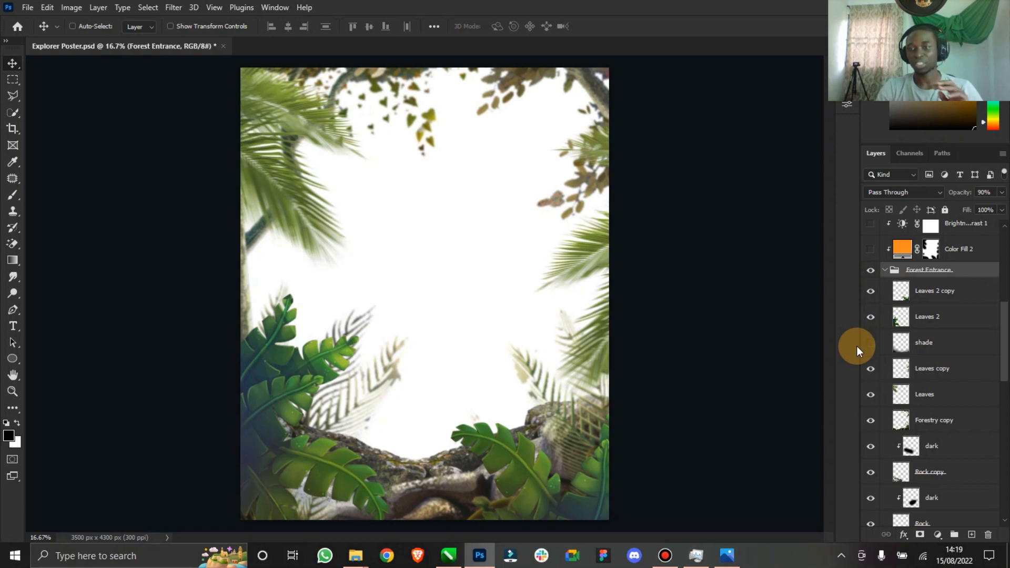
pyautogui.click(871, 342)
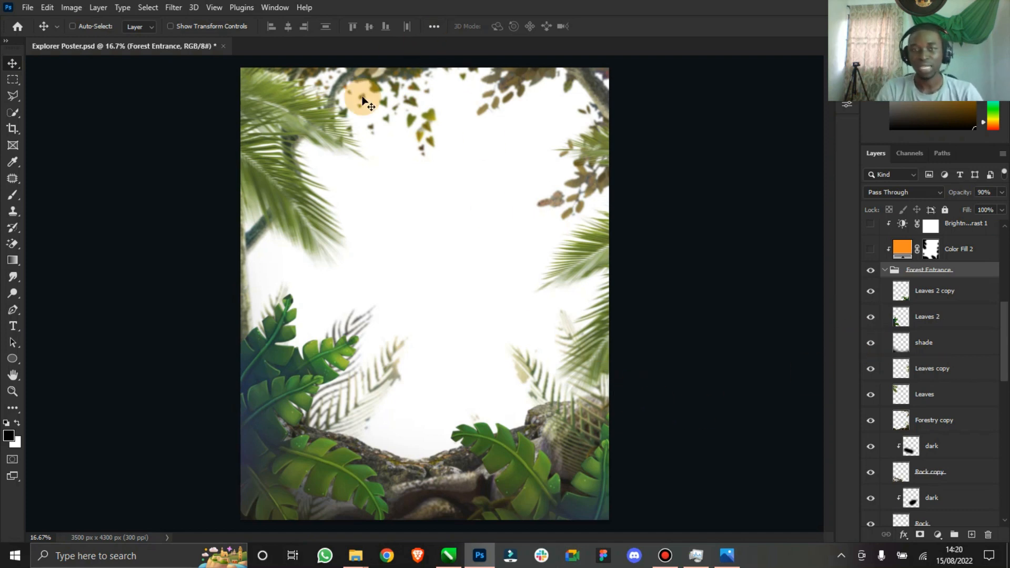
pyautogui.click(724, 556)
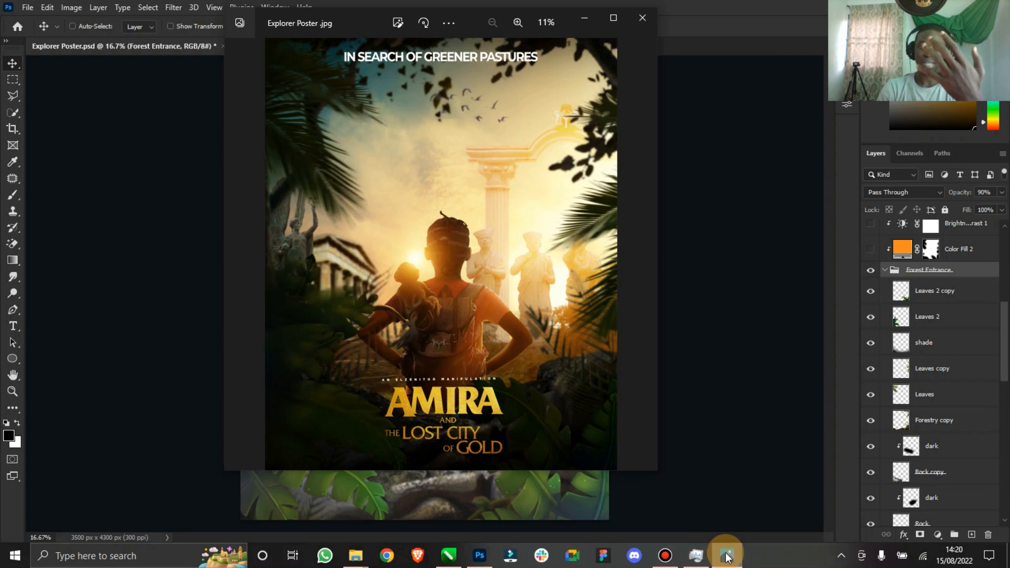
pyautogui.click(727, 556)
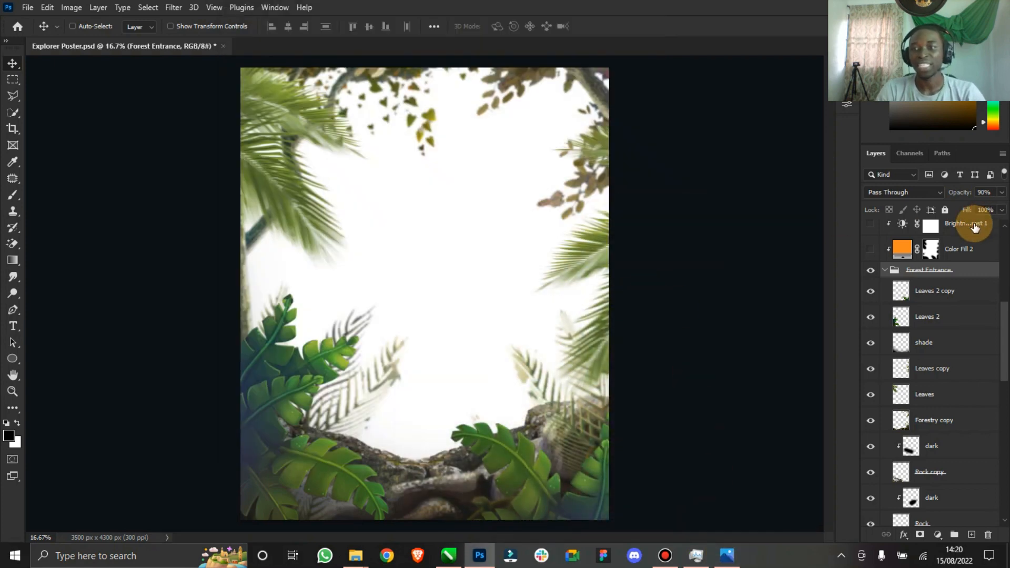
# Step: Collapse the Forest Entrance group and show the orange Color Fill 2 layer clipped to it
pyautogui.click(884, 271)
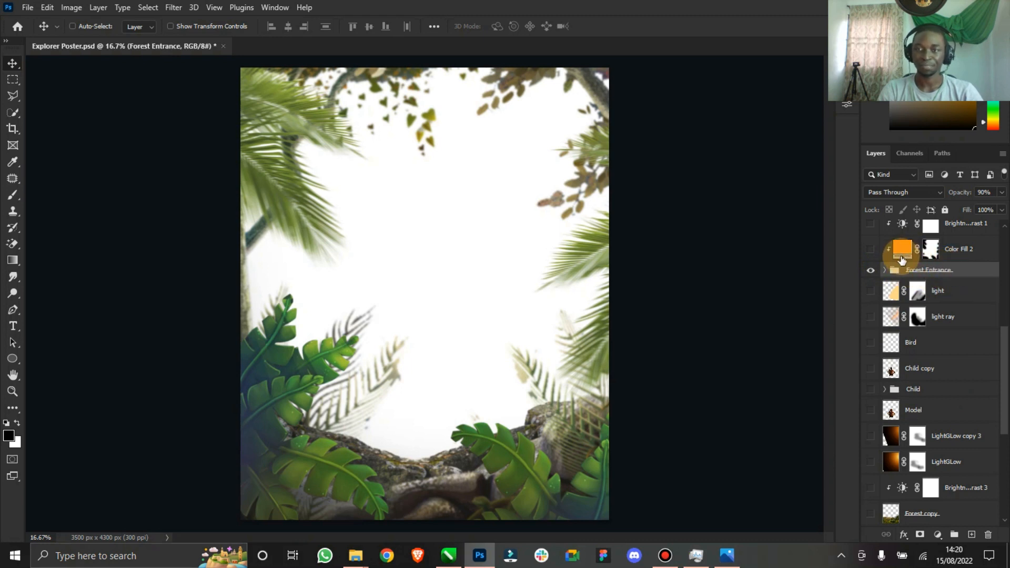
pyautogui.scroll(2, 901, 259)
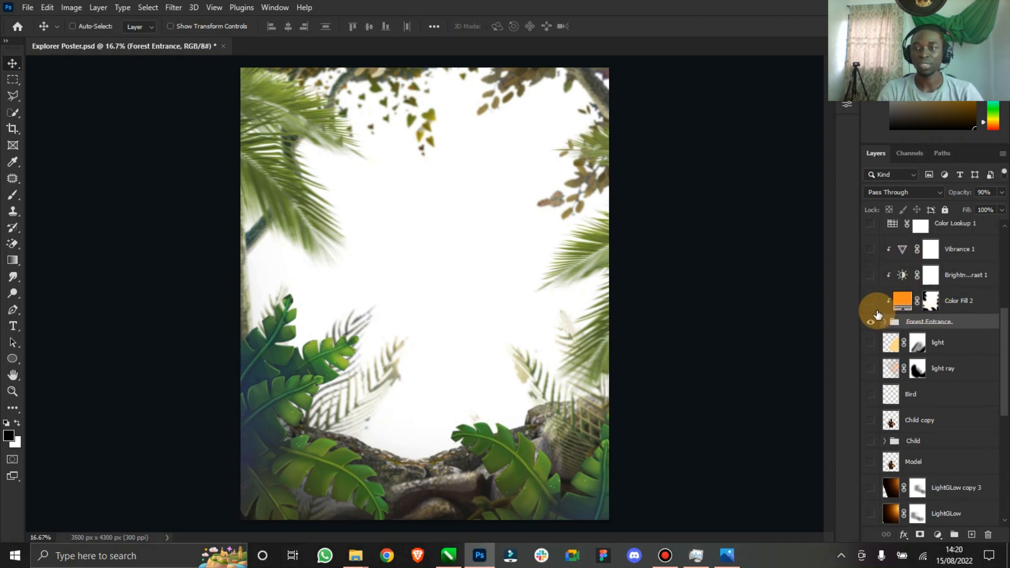
pyautogui.click(870, 304)
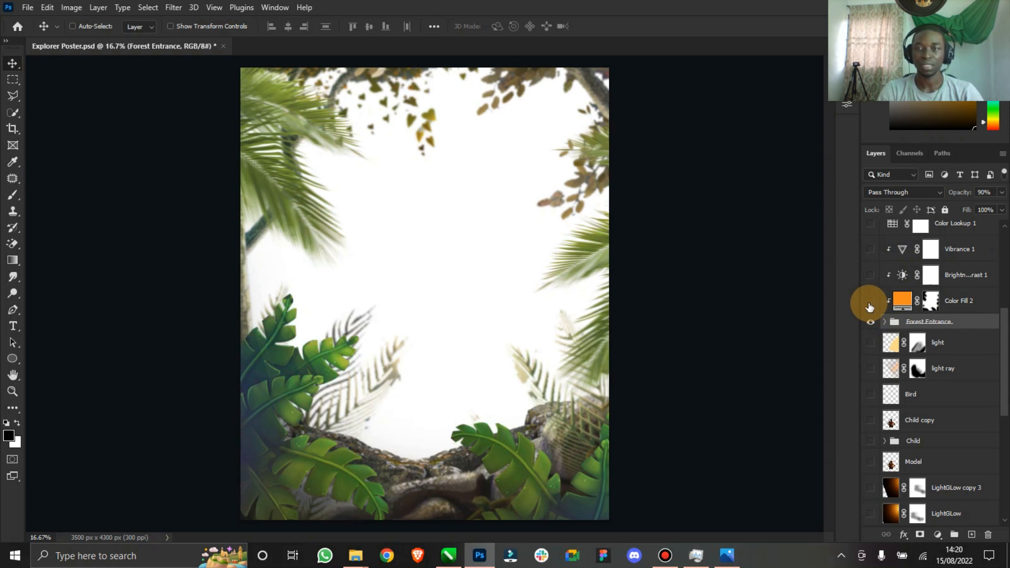
pyautogui.click(870, 306)
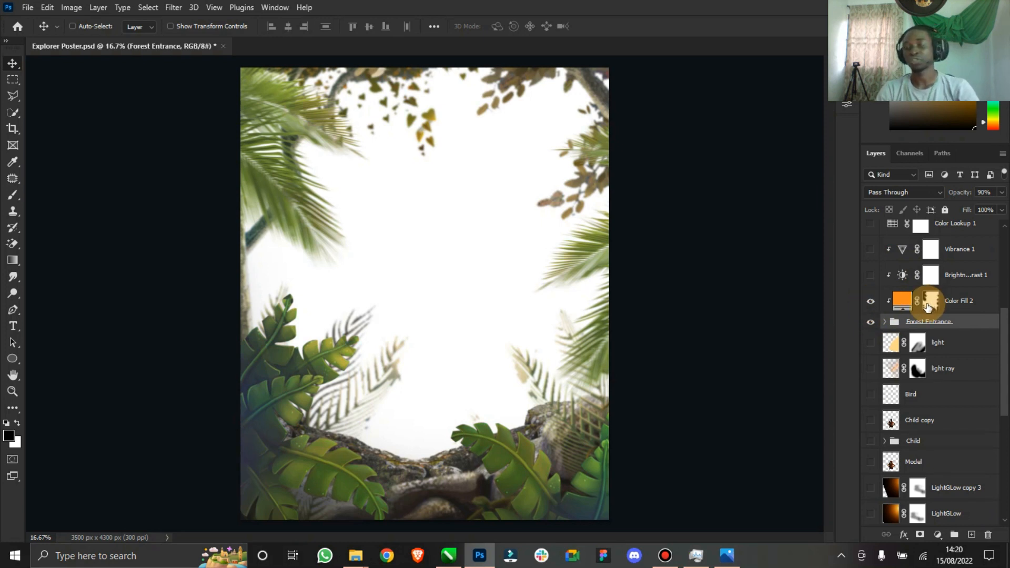
# Step: Show the Brightness/Contrast 1 adjustment above Color Fill 2, review its settings, and close them
pyautogui.click(870, 276)
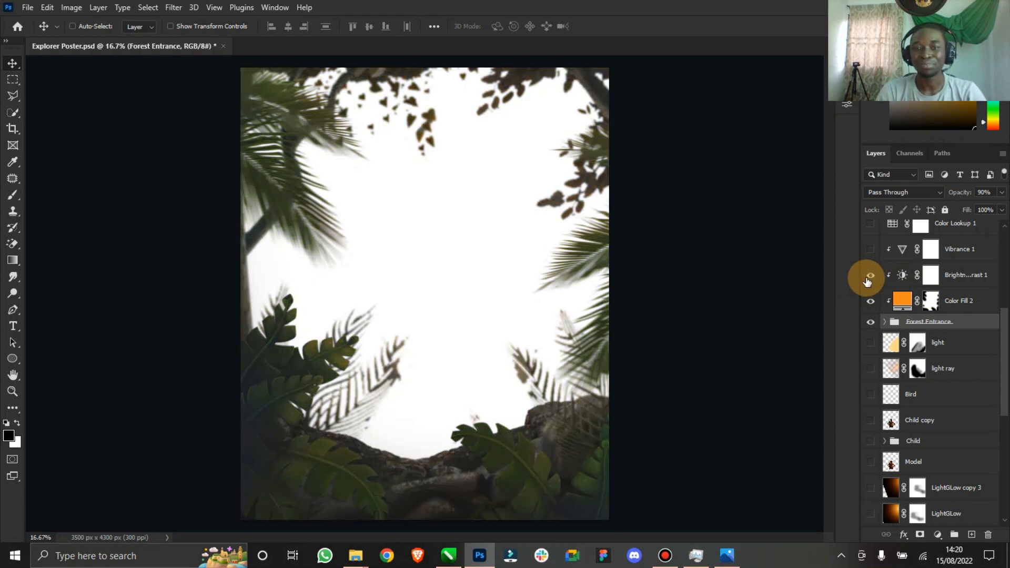
pyautogui.click(901, 280)
pyautogui.doubleClick(901, 280)
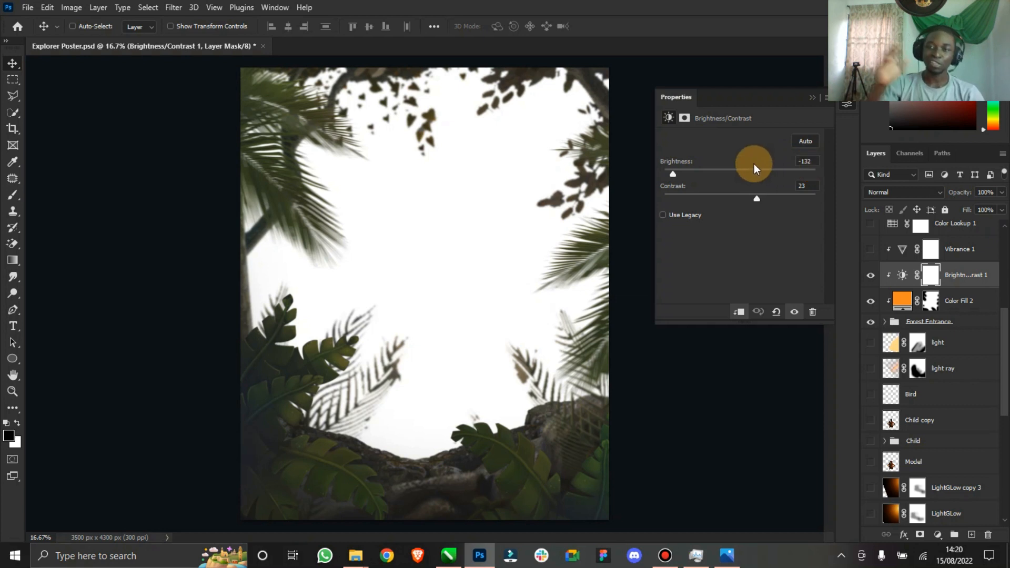
pyautogui.click(813, 98)
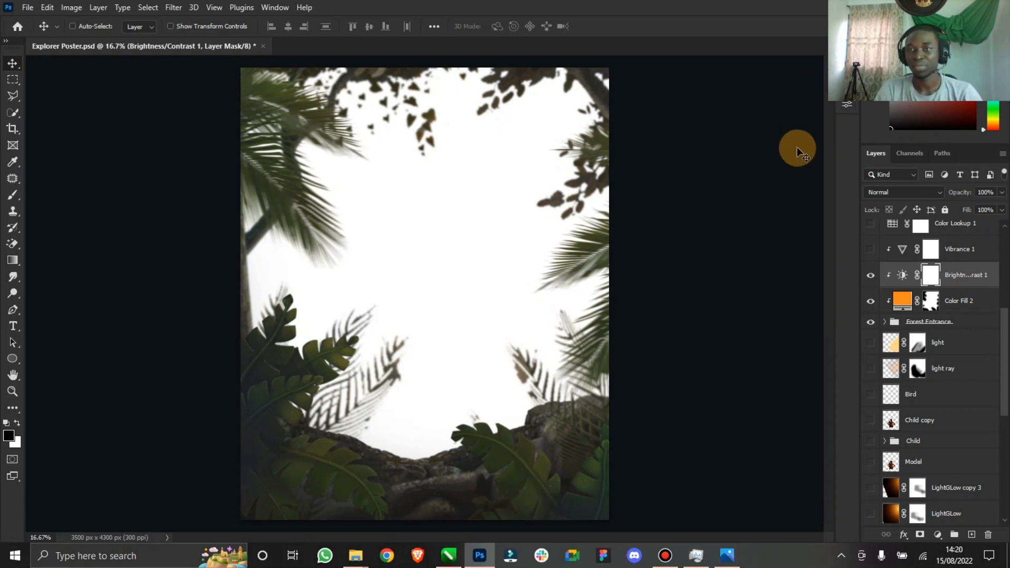
# Step: Show the Vibrance 1 adjustment layer, review its settings, and close them
pyautogui.click(871, 251)
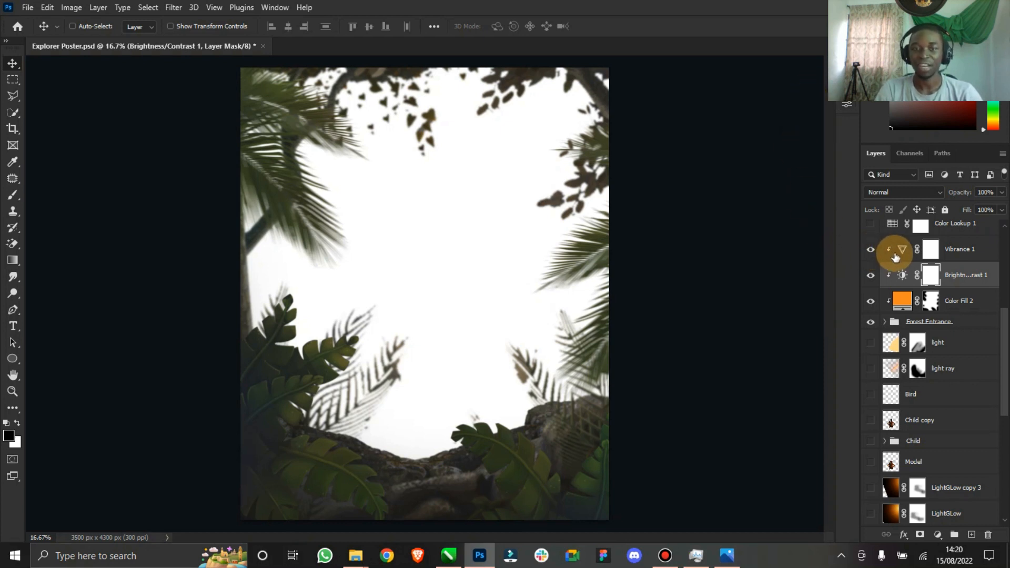
pyautogui.doubleClick(902, 258)
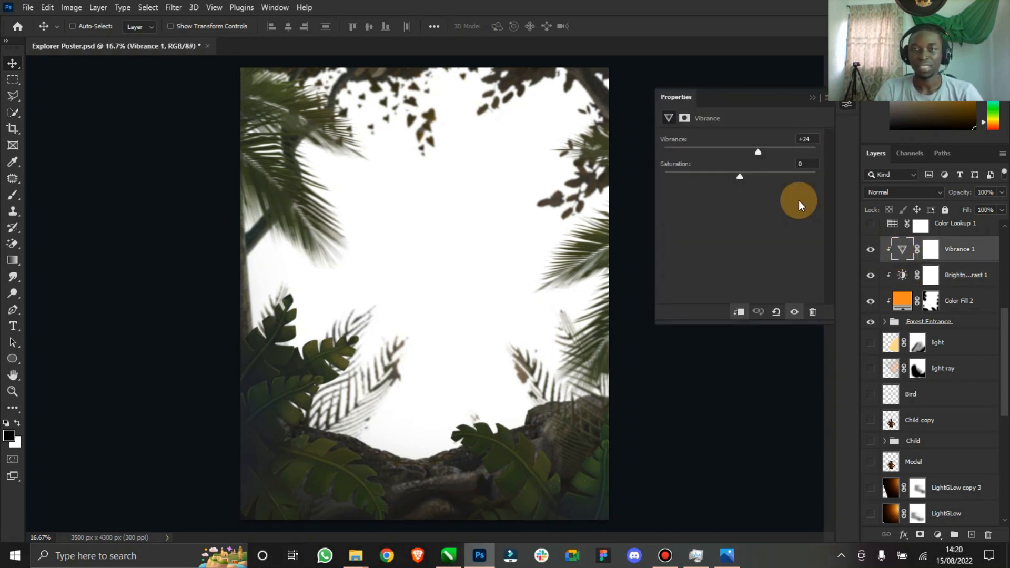
pyautogui.click(812, 97)
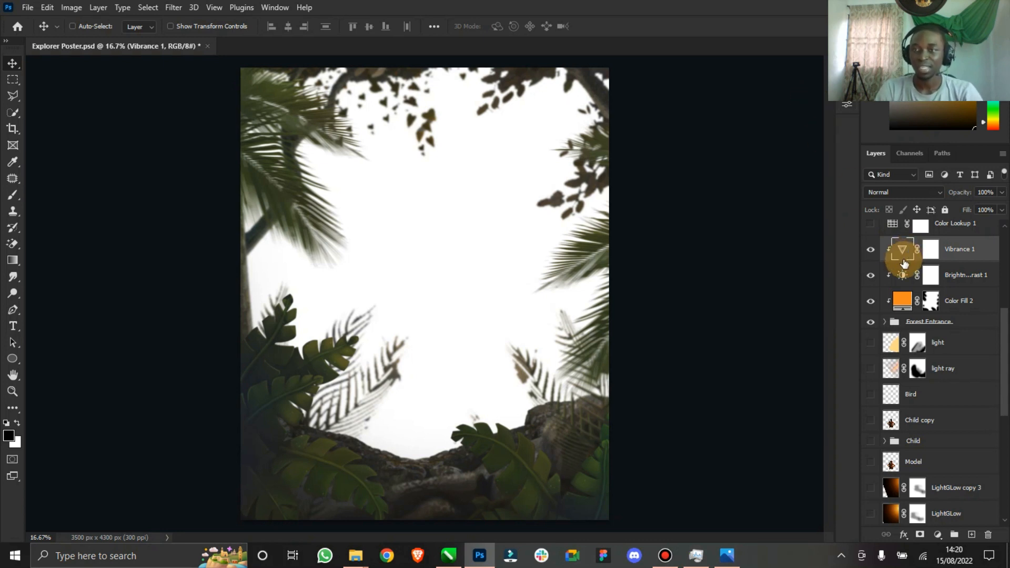
# Step: Open the sunlit flower meadow source photo from the explorer folder in File Explorer, look it over, and close it
pyautogui.scroll(2, 903, 263)
pyautogui.scroll(-3, 909, 313)
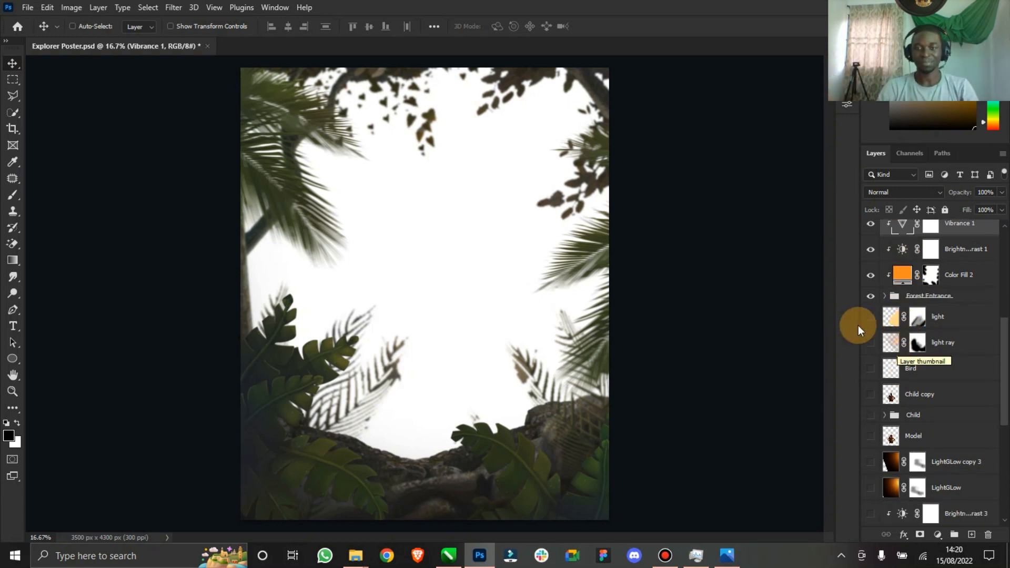
pyautogui.scroll(-6, 888, 421)
pyautogui.scroll(-1, 890, 432)
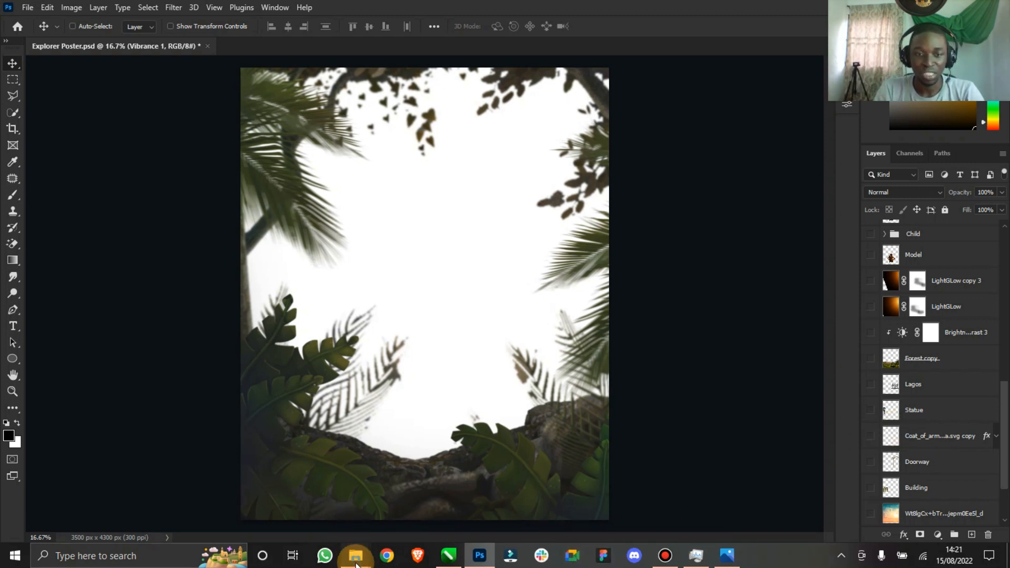
pyautogui.moveTo(356, 556)
pyautogui.click(258, 495)
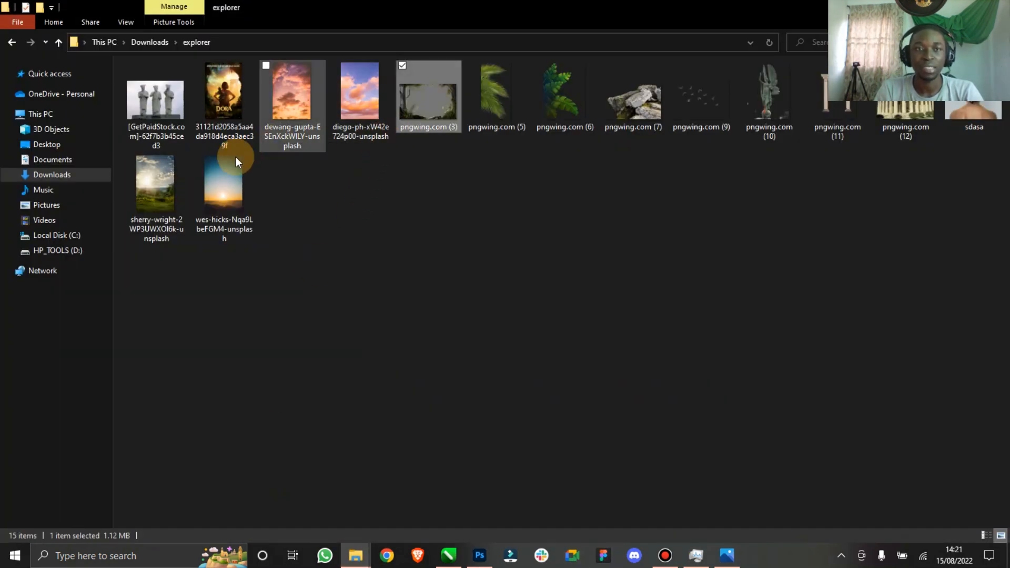
pyautogui.click(150, 194)
pyautogui.doubleClick(150, 194)
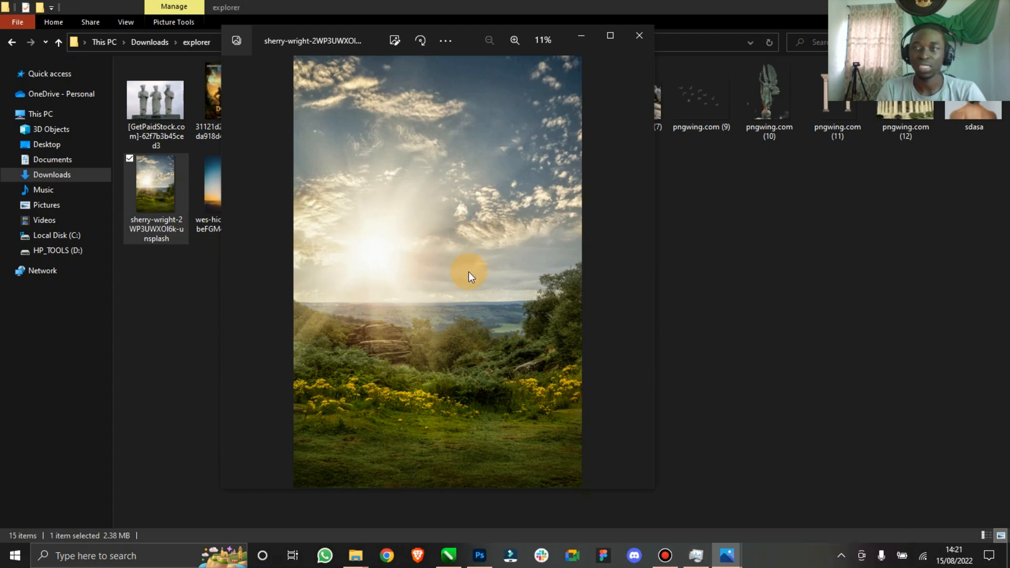
pyautogui.click(640, 36)
# Step: Switch back to Photoshop and show the Forest copy layer with its clipped Brightness/Contrast 3 adjustment
pyautogui.click(479, 559)
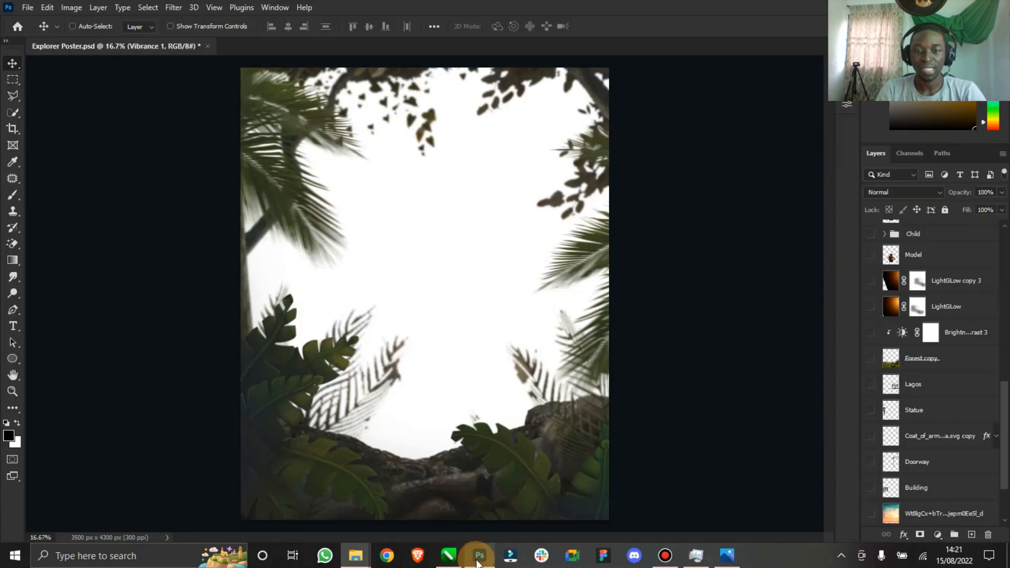
pyautogui.click(871, 360)
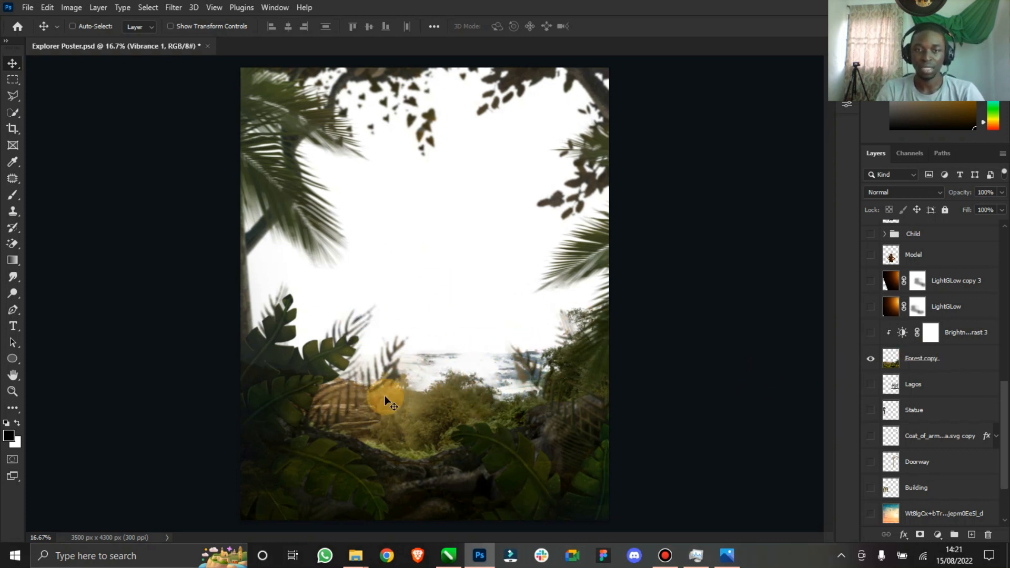
pyautogui.click(872, 337)
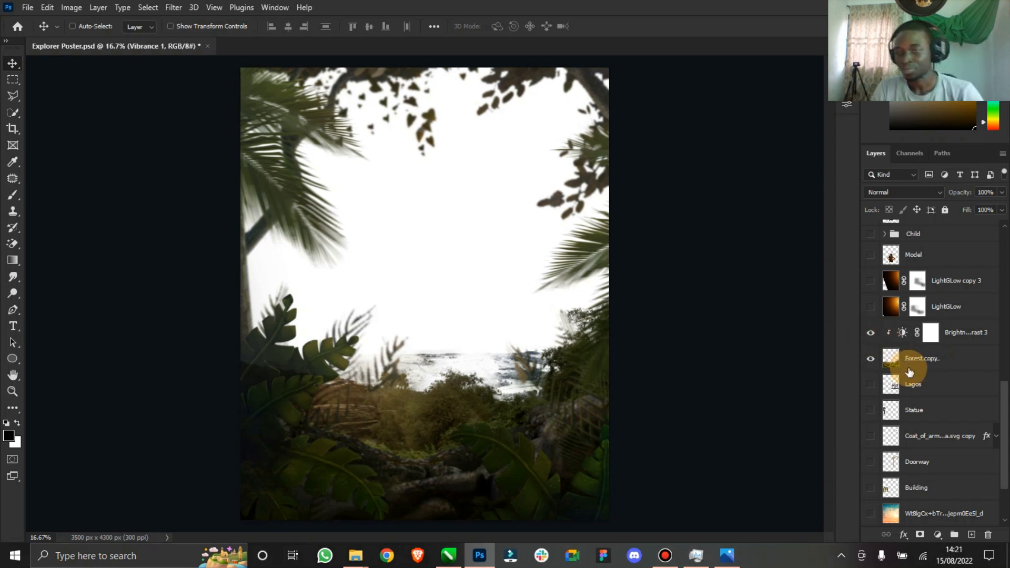
# Step: Show the Lagos, Statue and Doorway layers, and briefly compare the composite with the finished poster
pyautogui.scroll(-1, 901, 369)
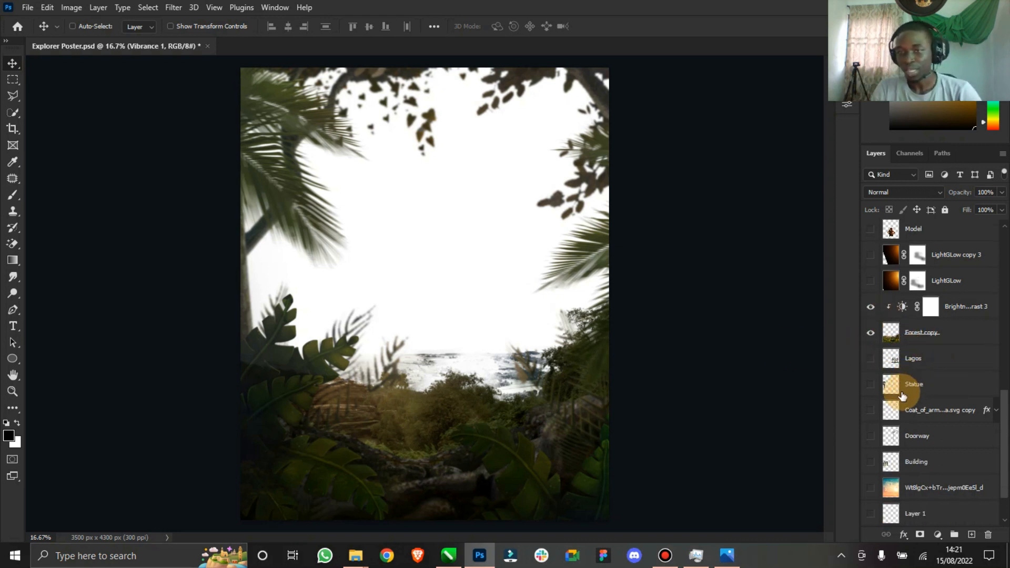
pyautogui.click(871, 360)
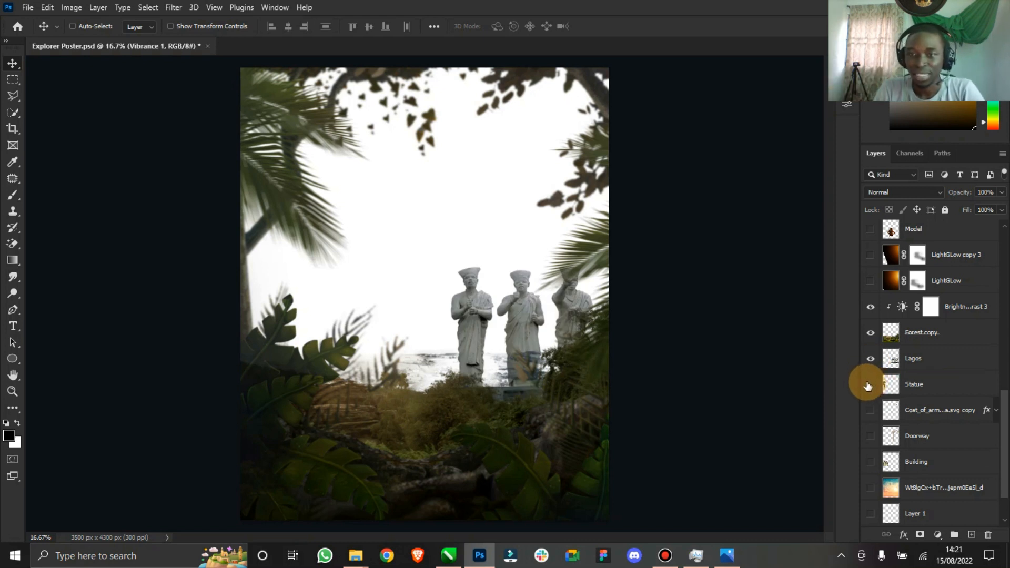
pyautogui.click(868, 384)
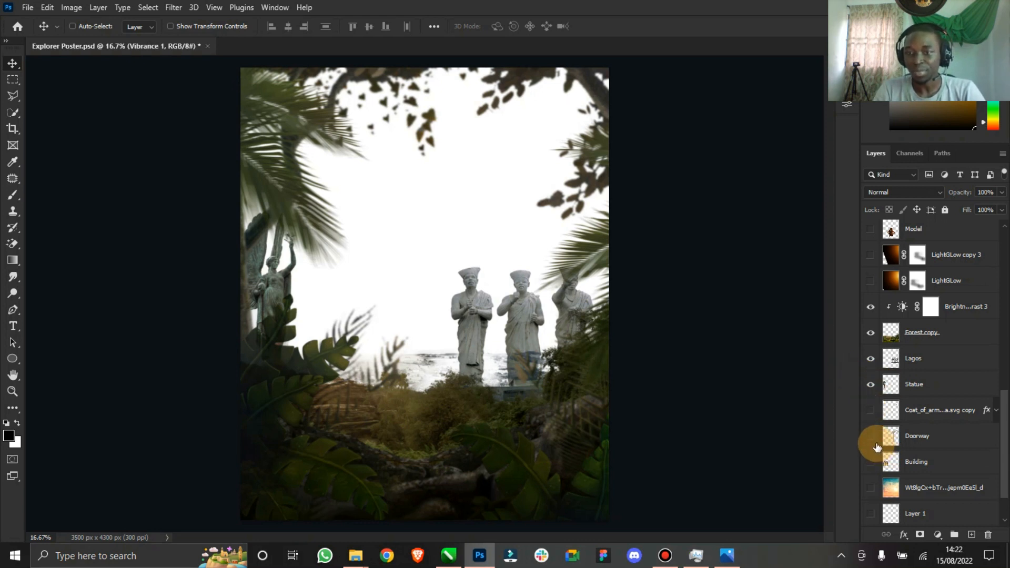
pyautogui.click(872, 440)
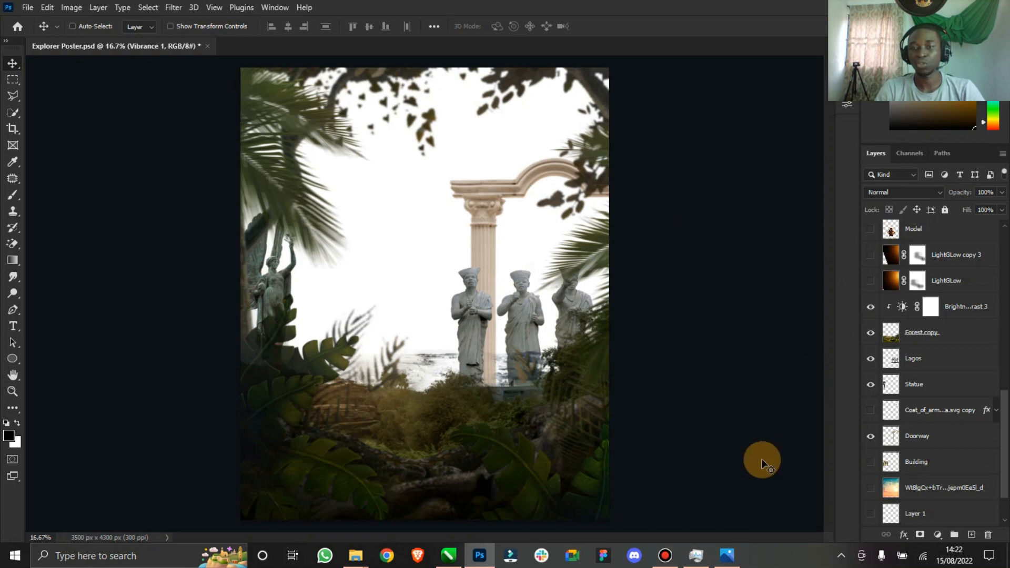
pyautogui.click(728, 555)
pyautogui.click(729, 557)
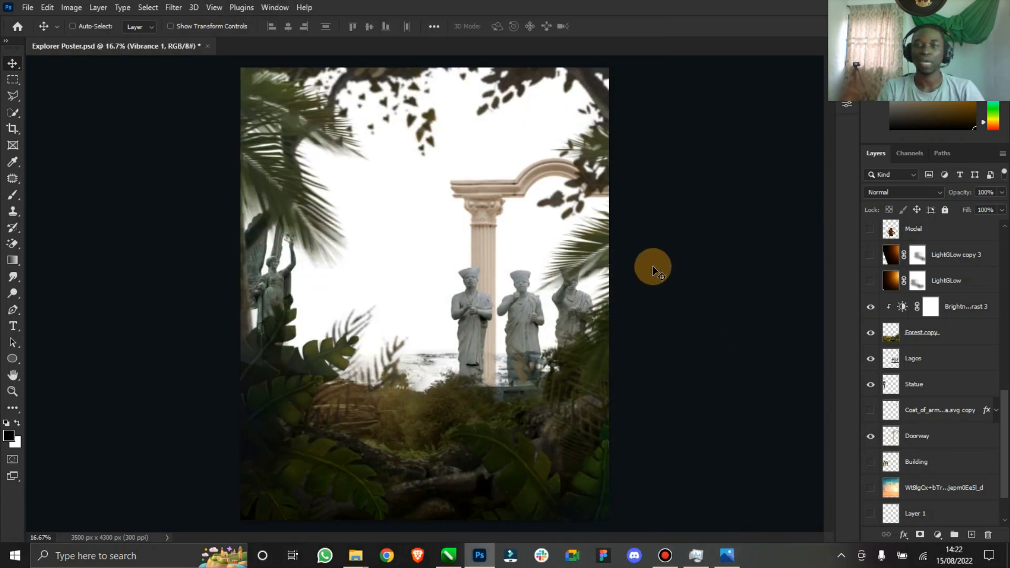
# Step: Show the coat of arms copy, Building and sky image layers above Layer 1
pyautogui.click(869, 412)
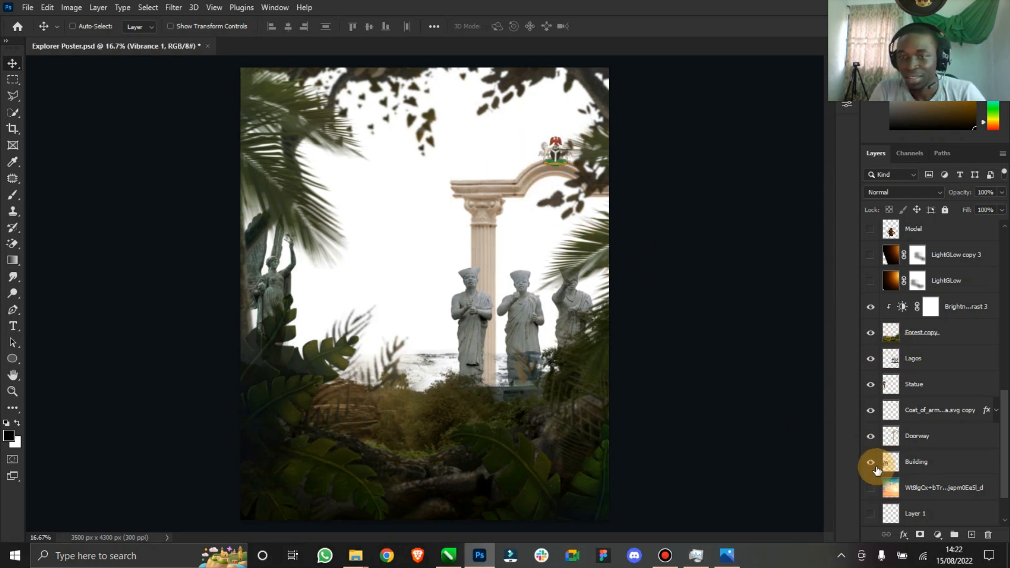
pyautogui.click(875, 468)
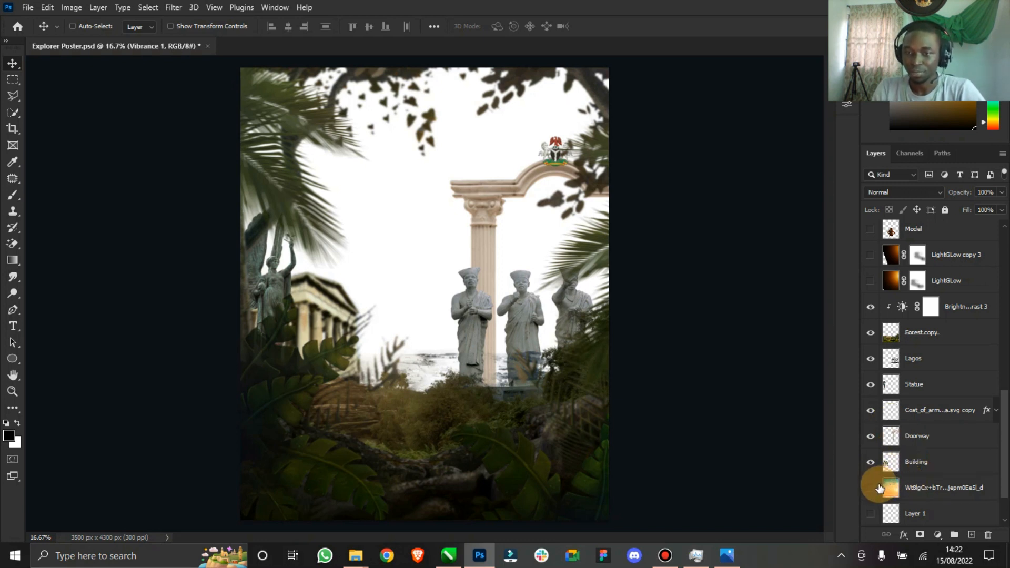
pyautogui.scroll(-2, 877, 482)
pyautogui.click(871, 438)
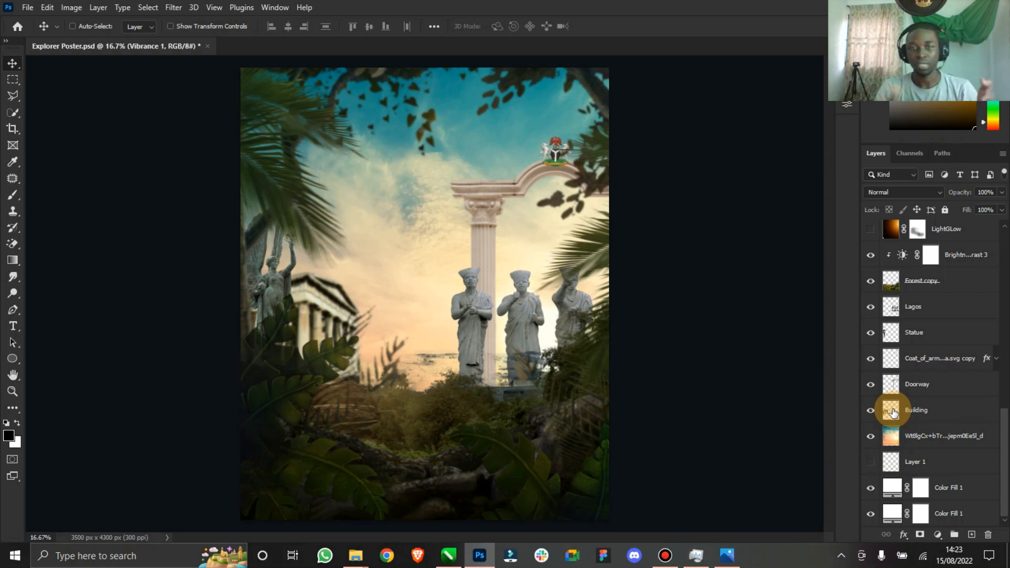
pyautogui.click(872, 463)
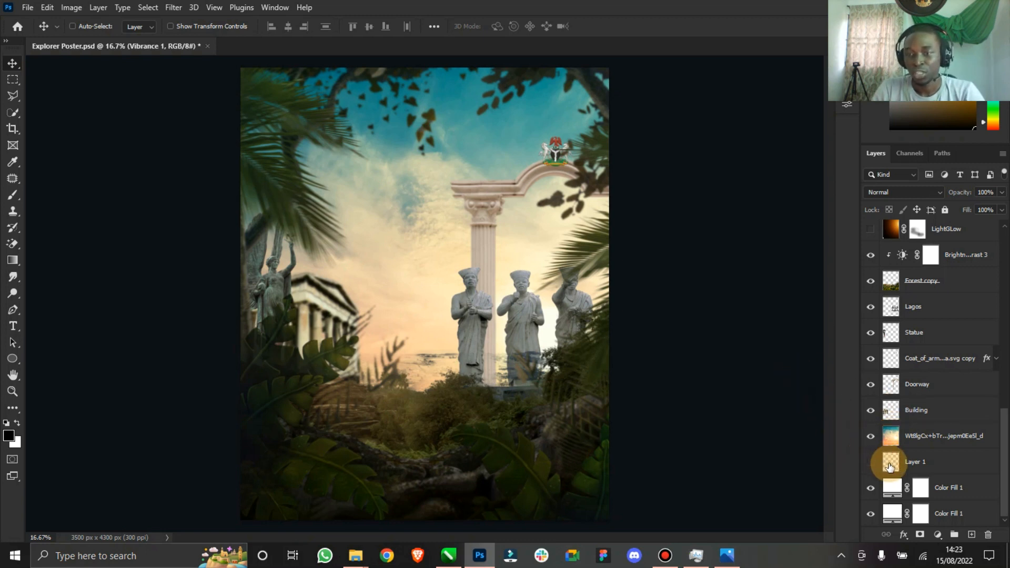
# Step: Show the Bird layer and the LightGLow layer
pyautogui.scroll(5, 873, 466)
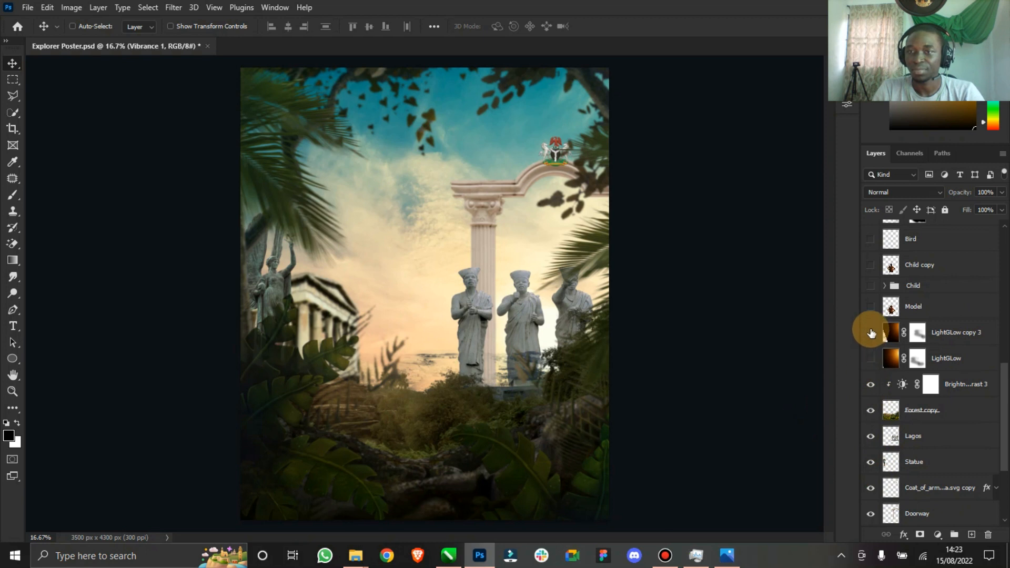
pyautogui.scroll(2, 870, 332)
pyautogui.click(871, 293)
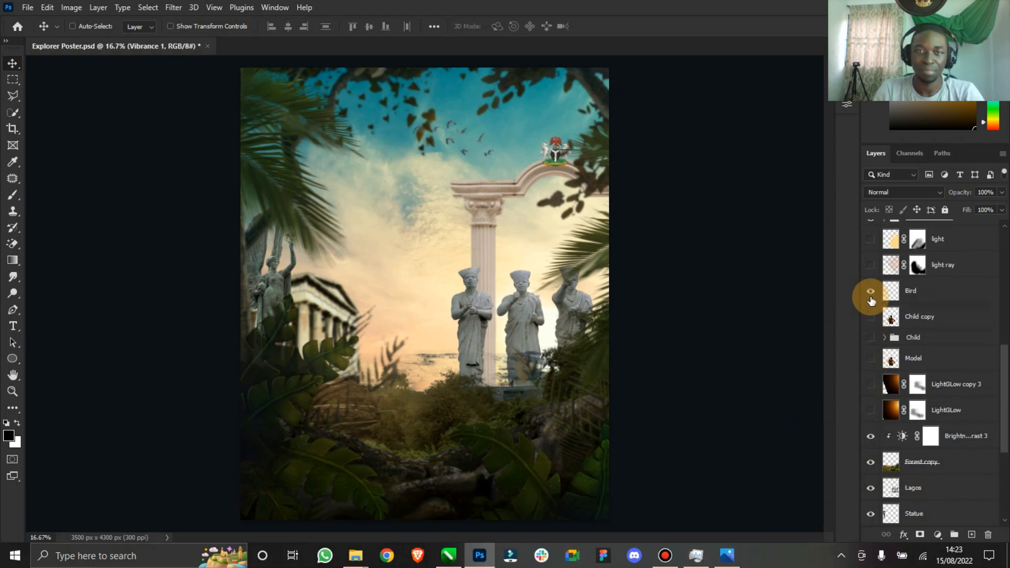
pyautogui.click(870, 411)
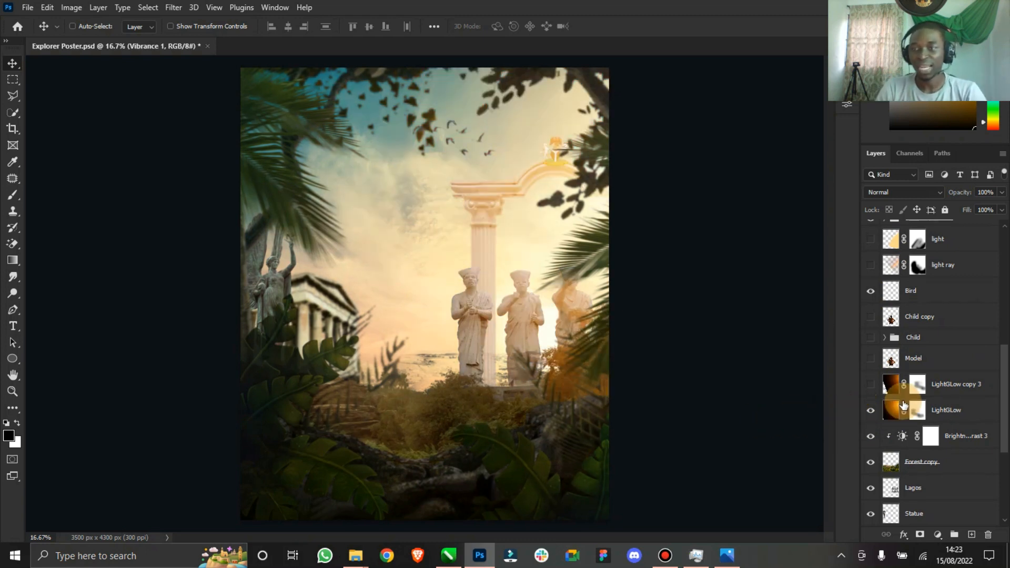
# Step: Move the LightGLow glow toward the middle of the sky, preview it in Normal blend mode, and restore its original position and Screen mode
pyautogui.click(887, 408)
pyautogui.moveTo(582, 200); pyautogui.dragTo(459, 235)
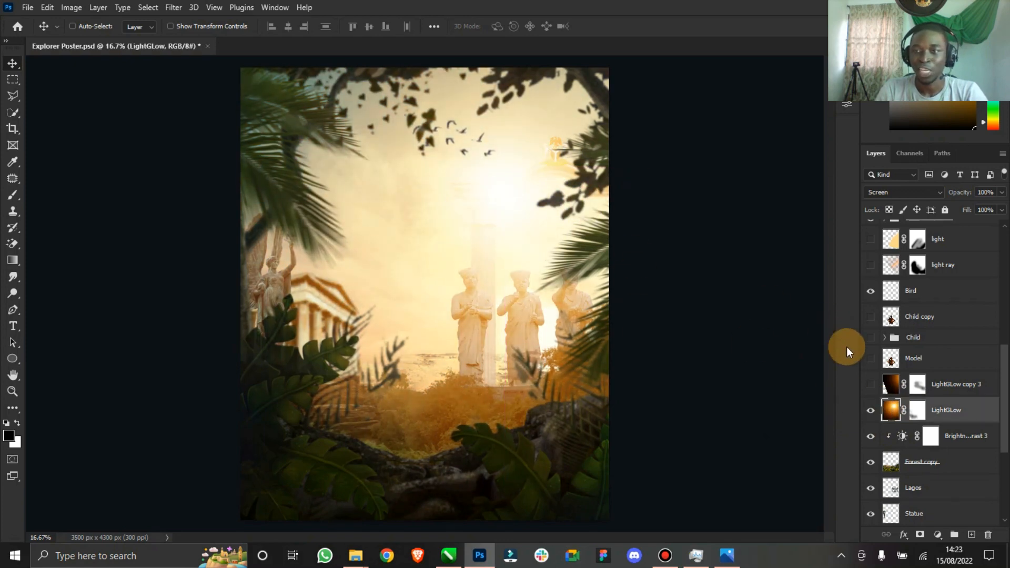
pyautogui.click(887, 192)
pyautogui.scroll(5, 888, 200)
pyautogui.click(880, 205)
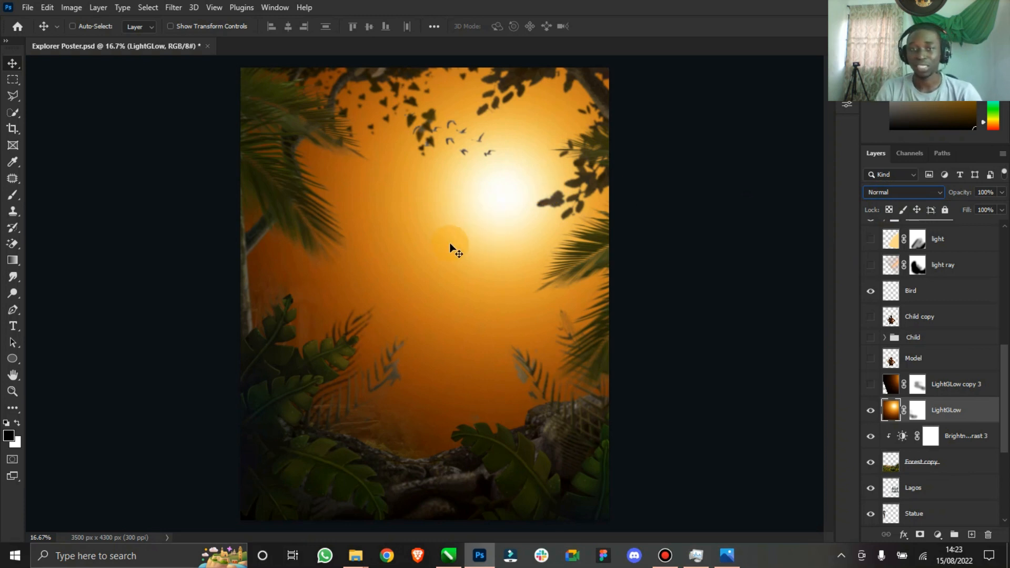
pyautogui.moveTo(450, 243); pyautogui.dragTo(450, 270)
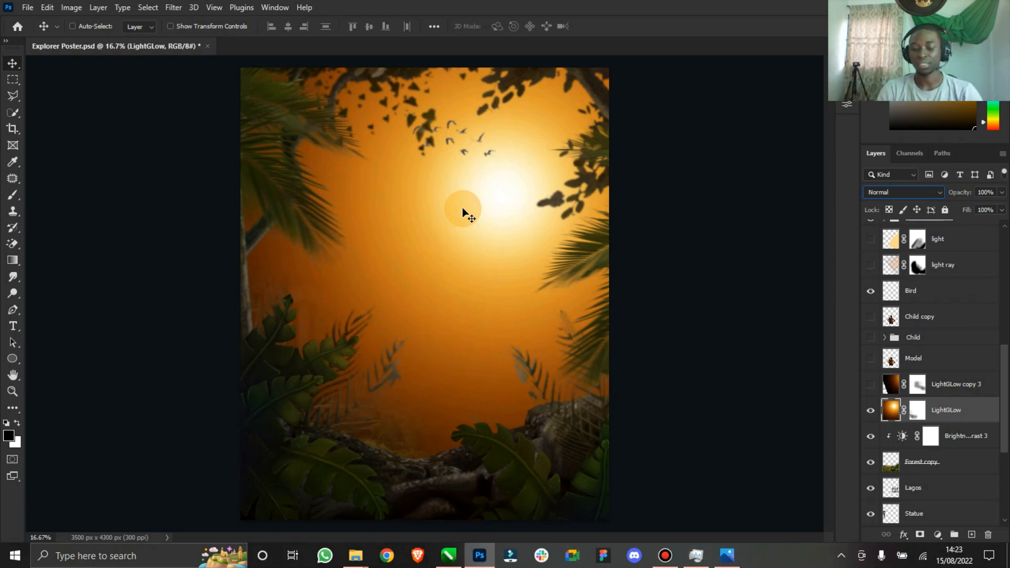
pyautogui.hotkey('alt', 'shift', 's')
pyautogui.hotkey('ctrl', 'z')
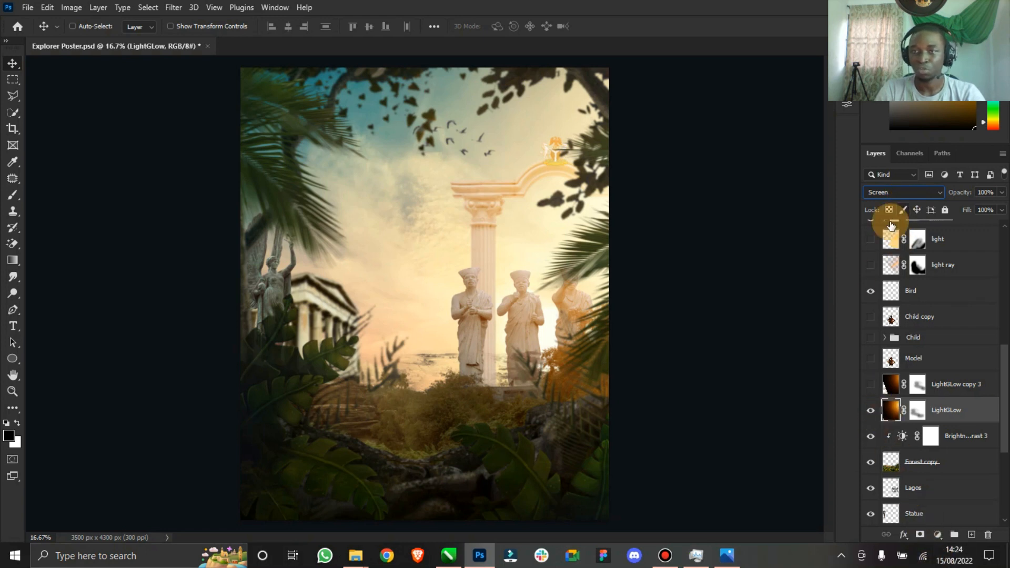
# Step: Show the LightGLow copy 3 layer, briefly preview Child copy, and show the original Model layer in its place
pyautogui.click(871, 389)
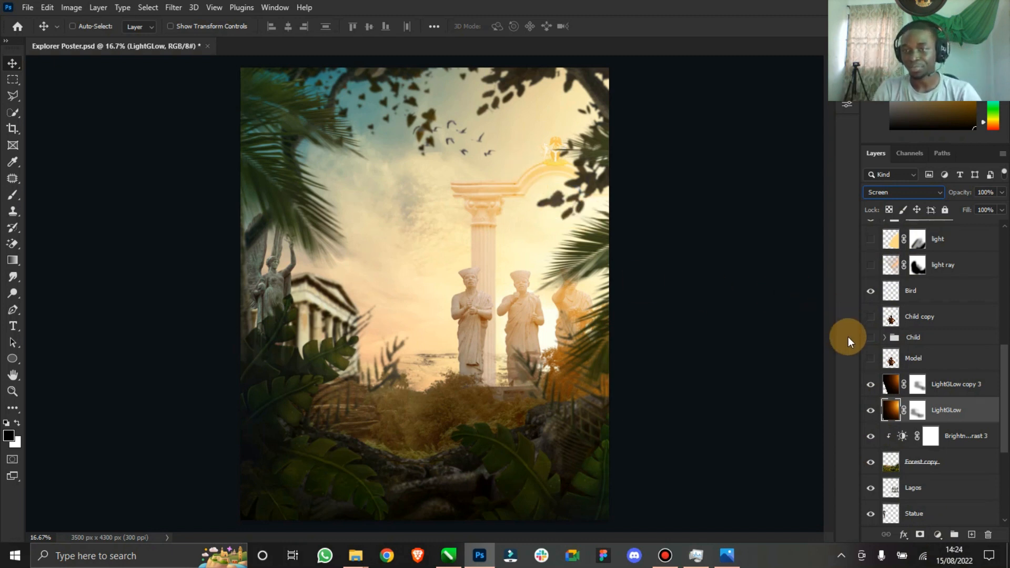
pyautogui.scroll(8, 867, 363)
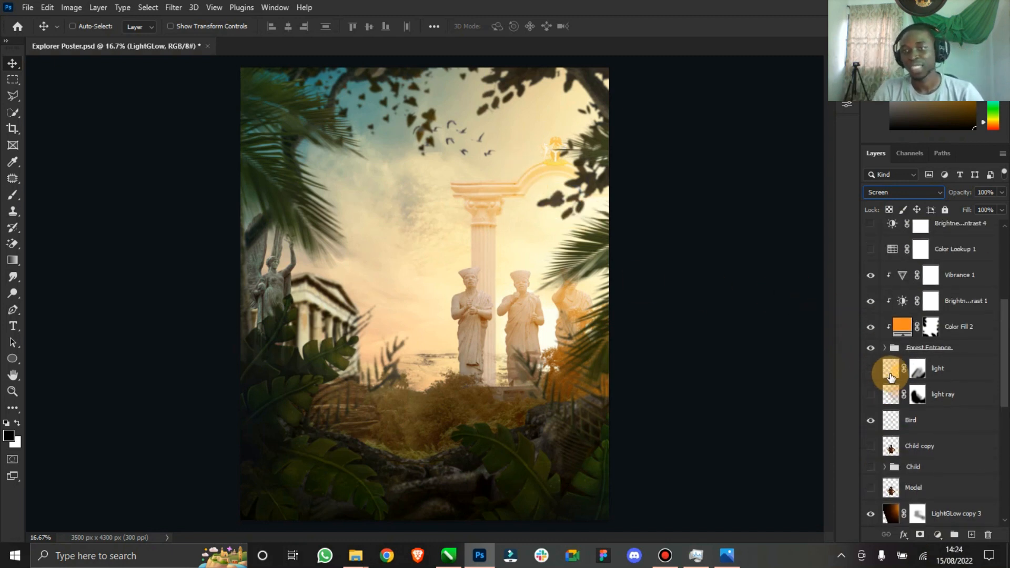
pyautogui.scroll(-2, 876, 343)
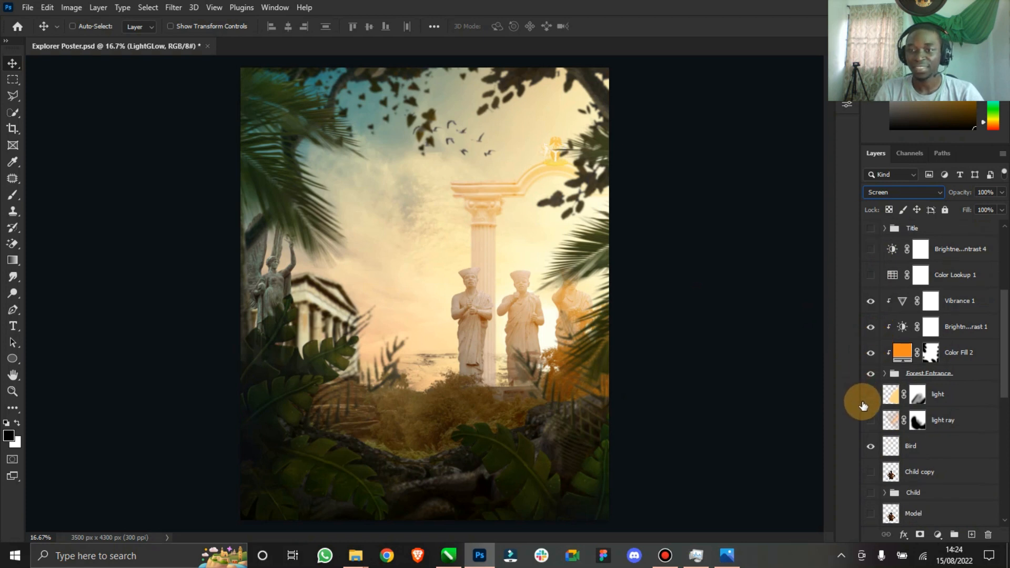
pyautogui.click(871, 472)
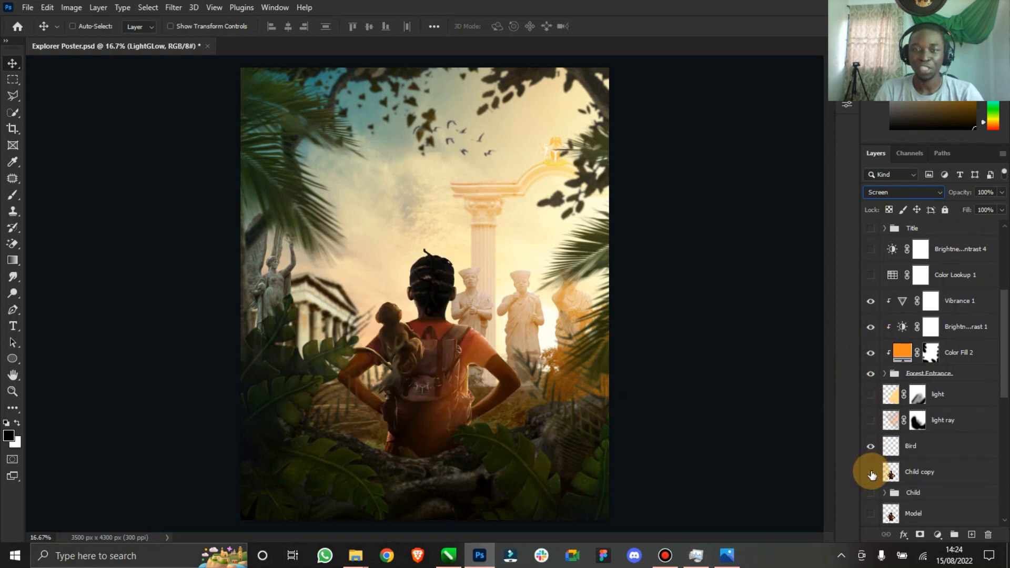
pyautogui.click(871, 473)
pyautogui.scroll(-2, 874, 473)
pyautogui.click(871, 462)
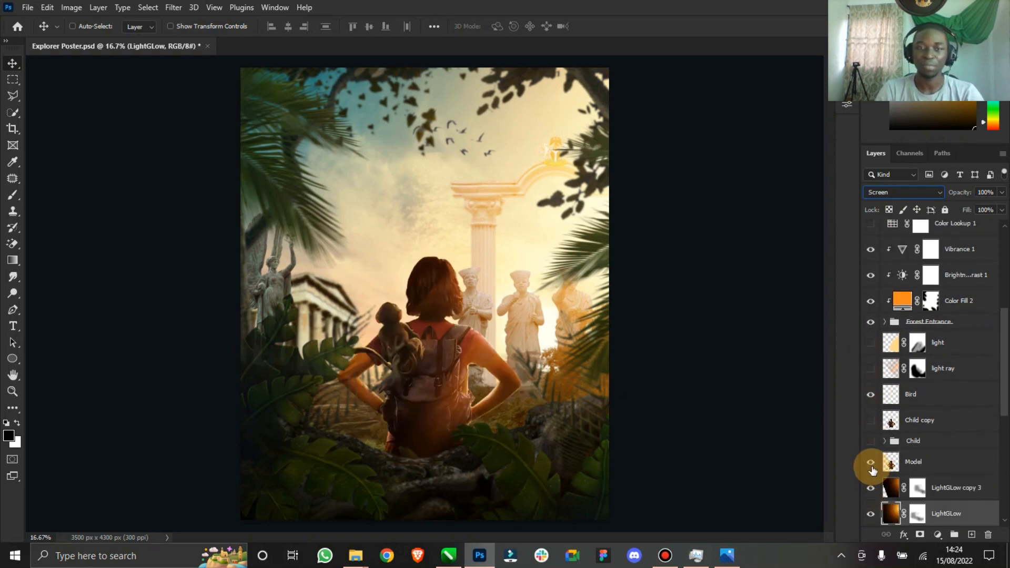
# Step: Briefly switch to the finished poster in the image viewer and back, and examine the model up close in Photoshop
pyautogui.click(735, 558)
pyautogui.click(738, 562)
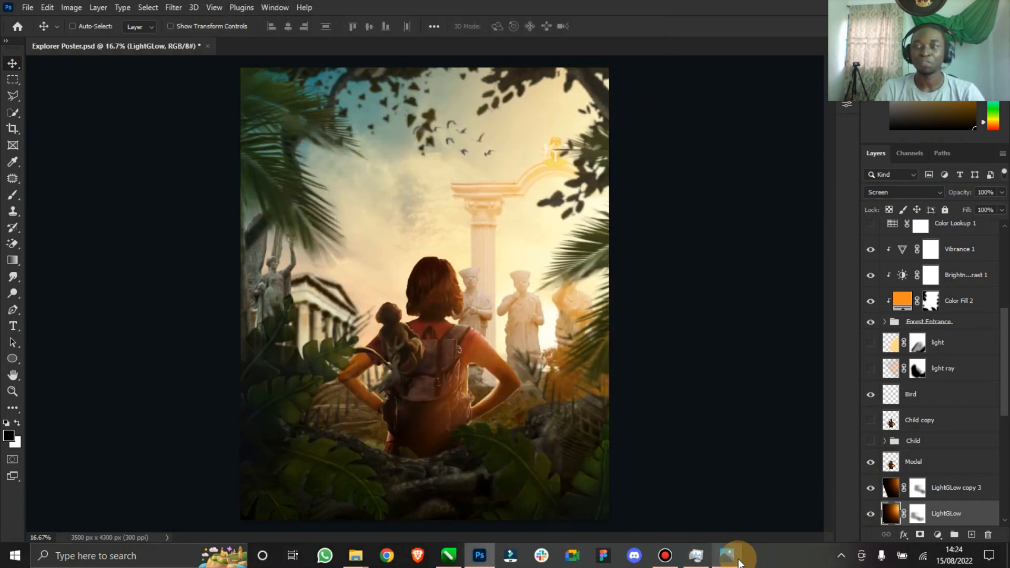
pyautogui.click(13, 391)
pyautogui.moveTo(435, 368); pyautogui.dragTo(414, 324)
pyautogui.click(12, 63)
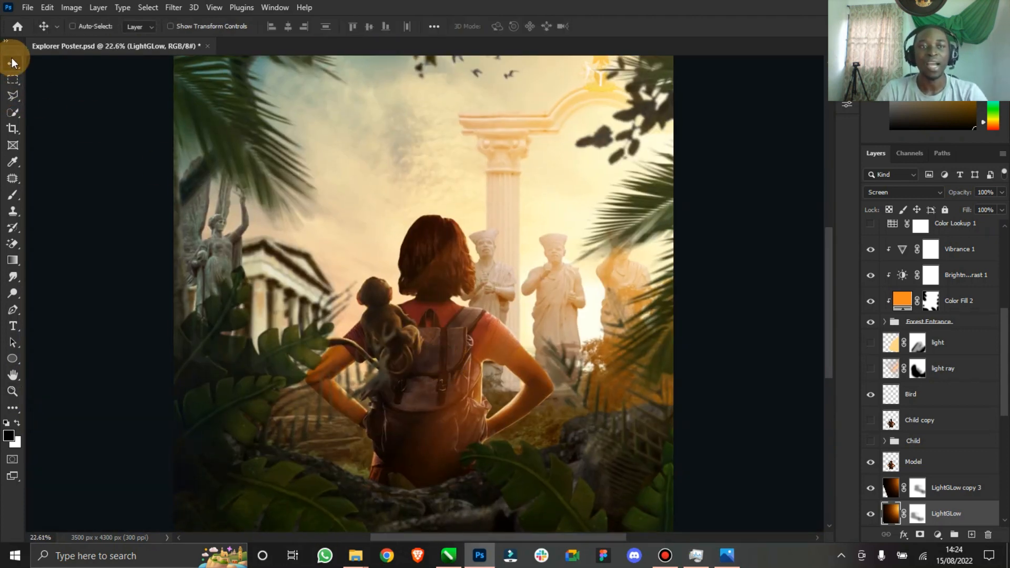
# Step: Hide the Model layer, show the Child group in its place, and expand the group
pyautogui.click(871, 462)
pyautogui.click(871, 442)
pyautogui.click(885, 441)
pyautogui.scroll(-5, 876, 445)
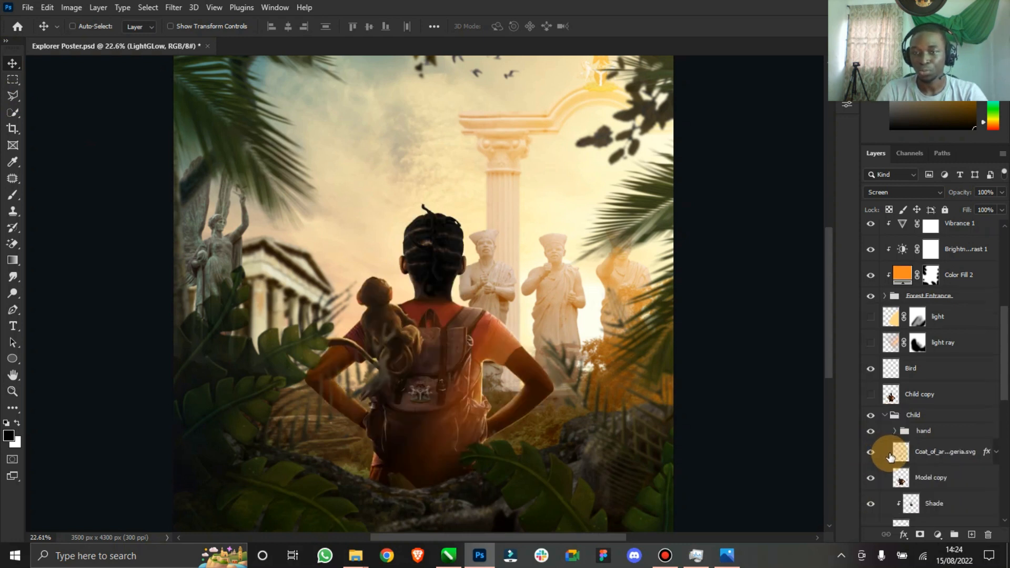
# Step: Isolate the arms by hiding the head naija and Model copy layers, and toggle the hand group off and on
pyautogui.click(871, 426)
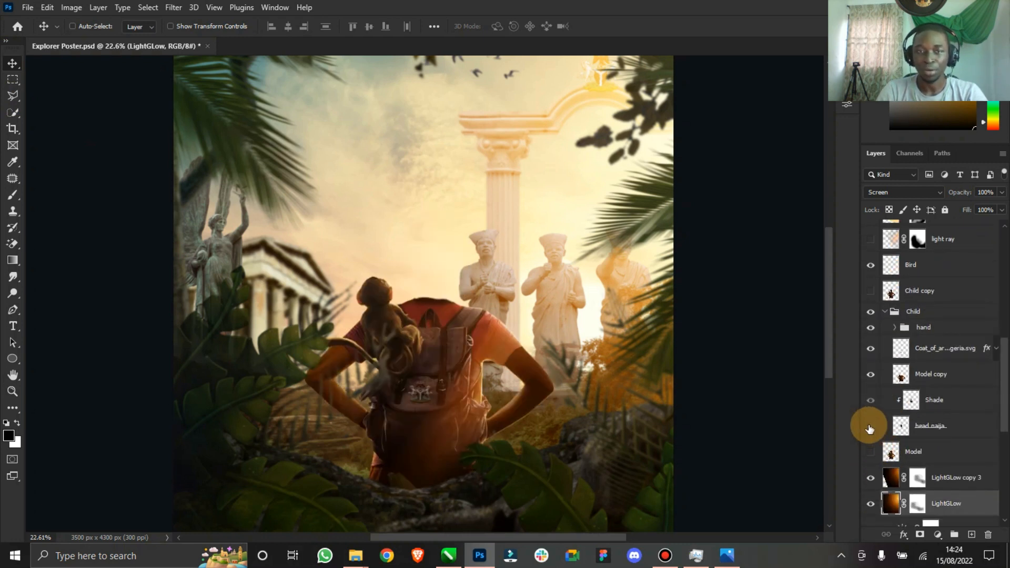
pyautogui.click(870, 375)
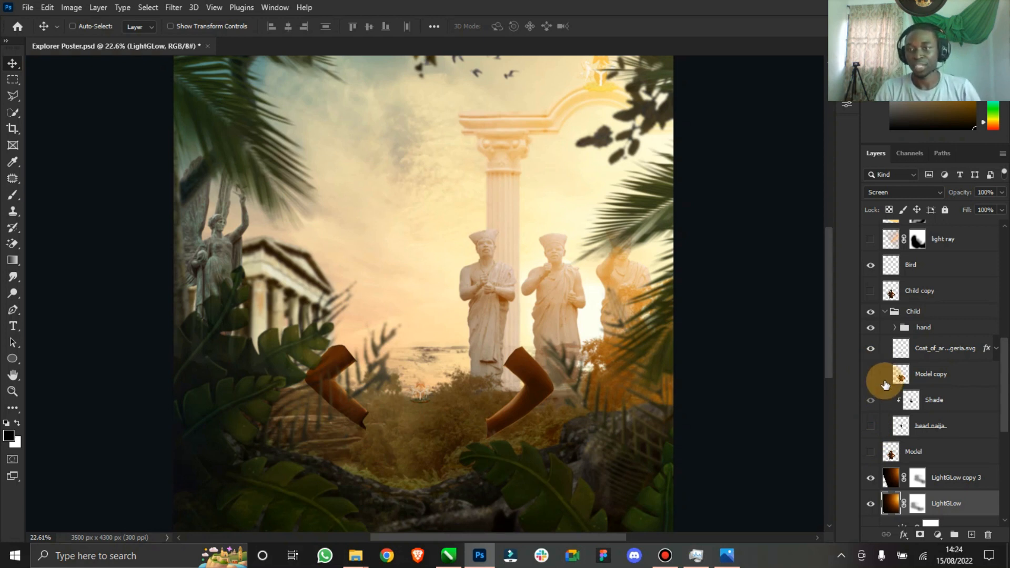
pyautogui.click(869, 328)
pyautogui.click(869, 328)
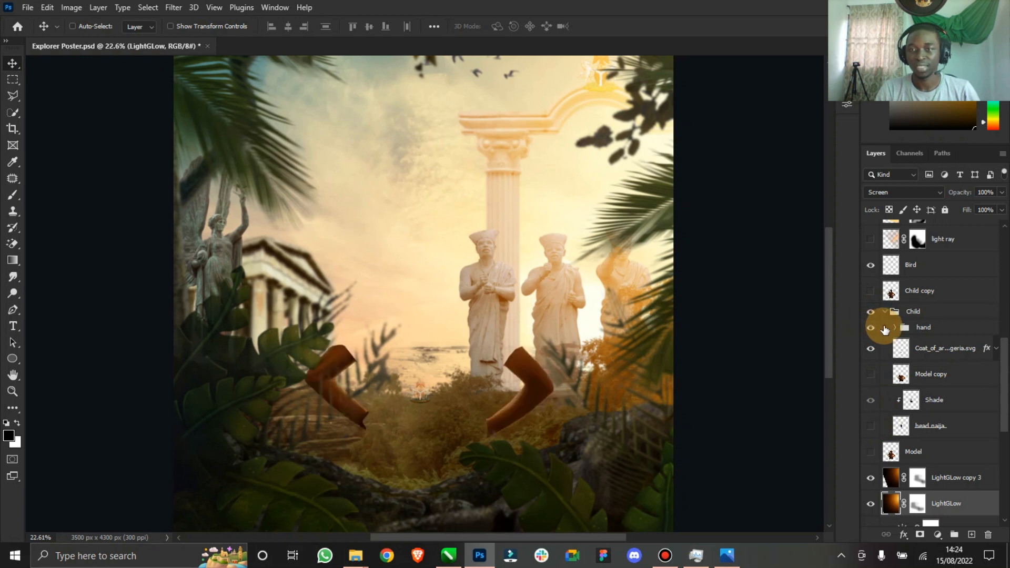
# Step: Expand the hand group, compare the arms without and with its clipped colour fill and brightness adjustments, and collapse the group
pyautogui.click(894, 327)
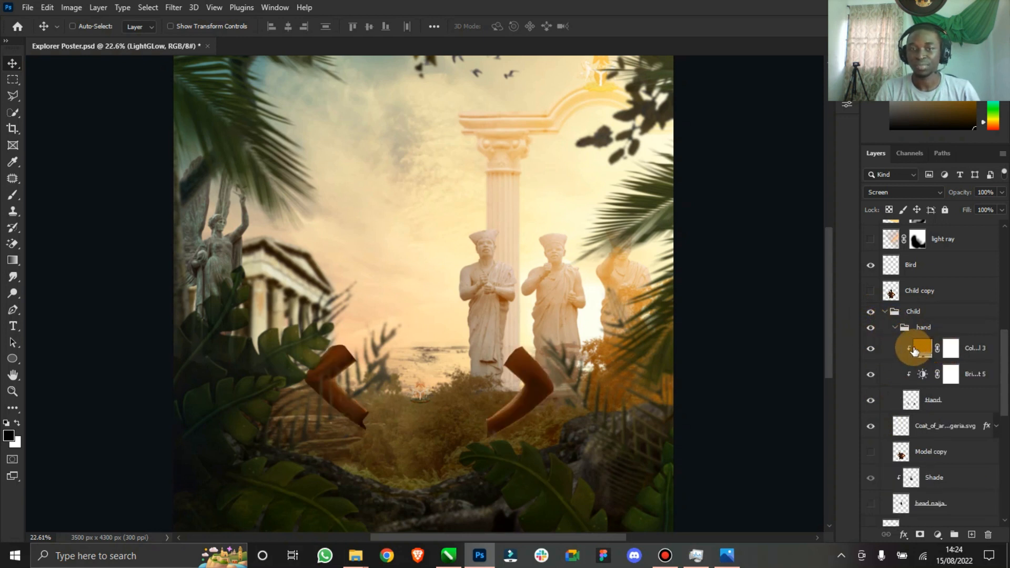
pyautogui.click(874, 352)
pyautogui.click(871, 375)
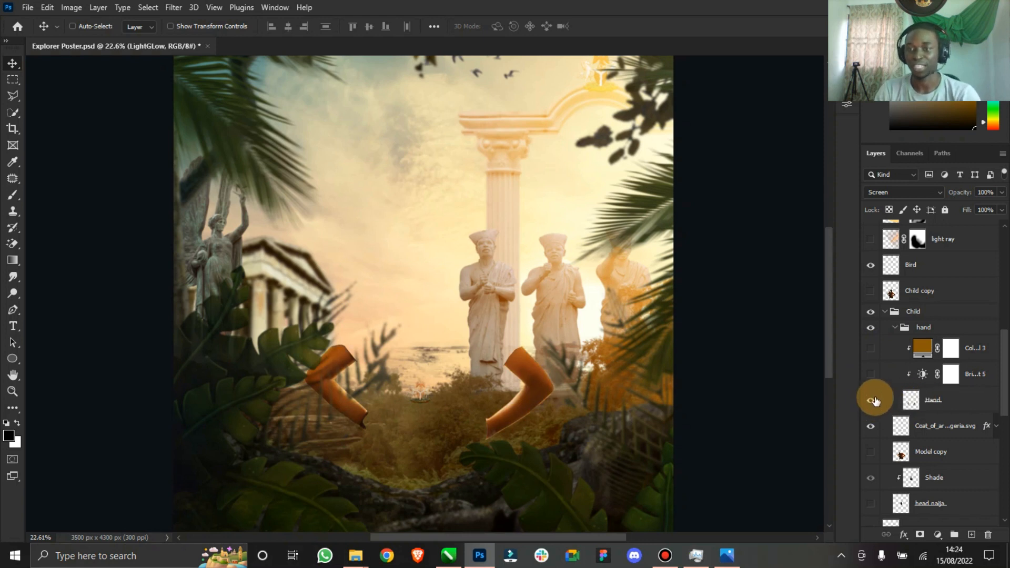
pyautogui.click(871, 375)
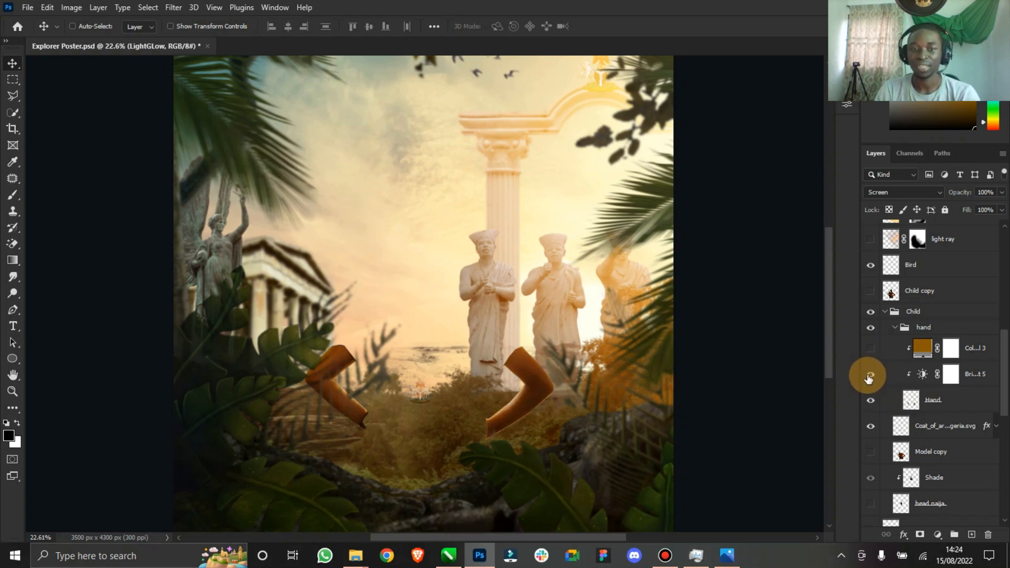
pyautogui.click(871, 350)
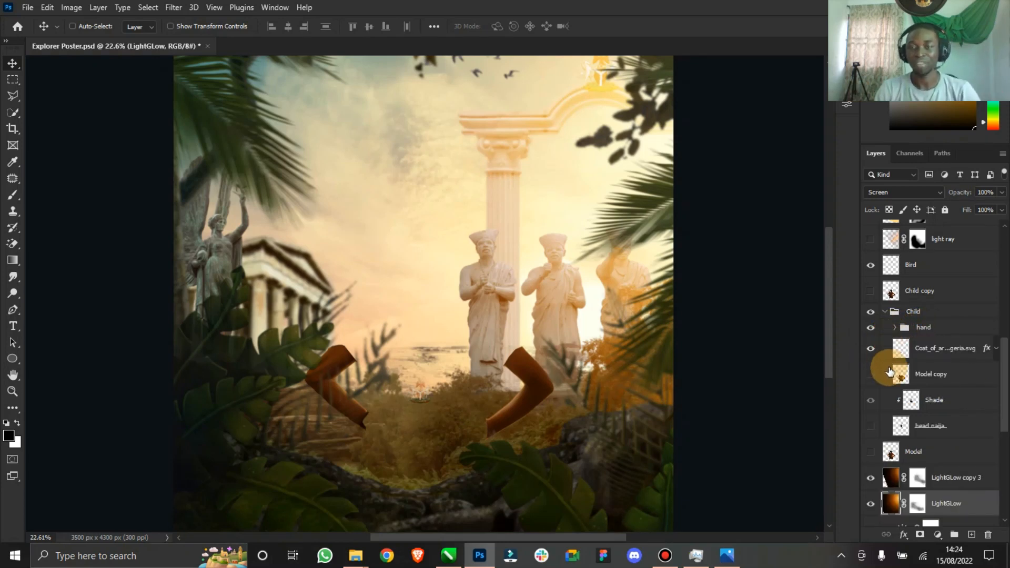
# Step: Show the Model copy and head naija layers again and collapse the Child group
pyautogui.click(871, 376)
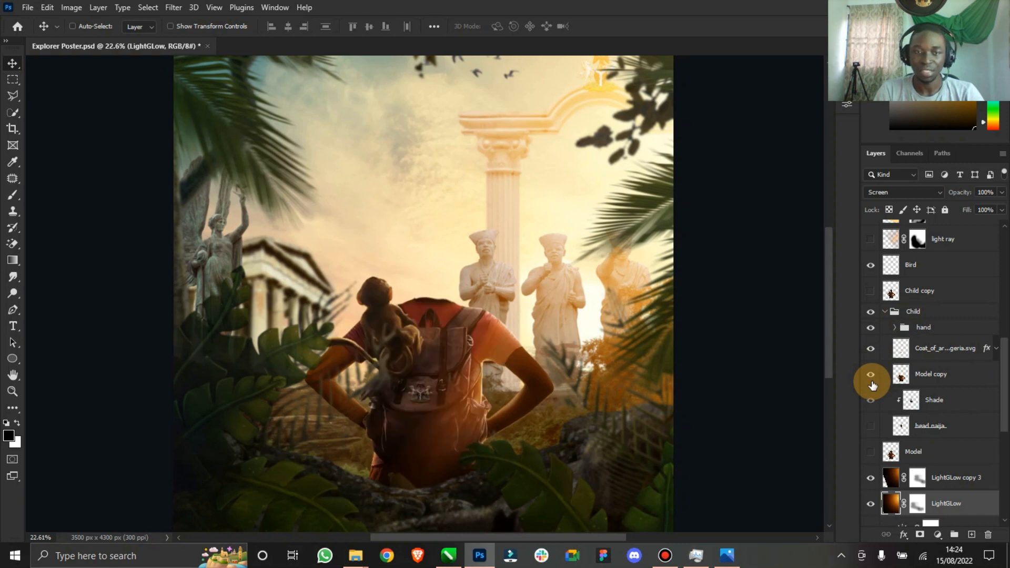
pyautogui.click(871, 426)
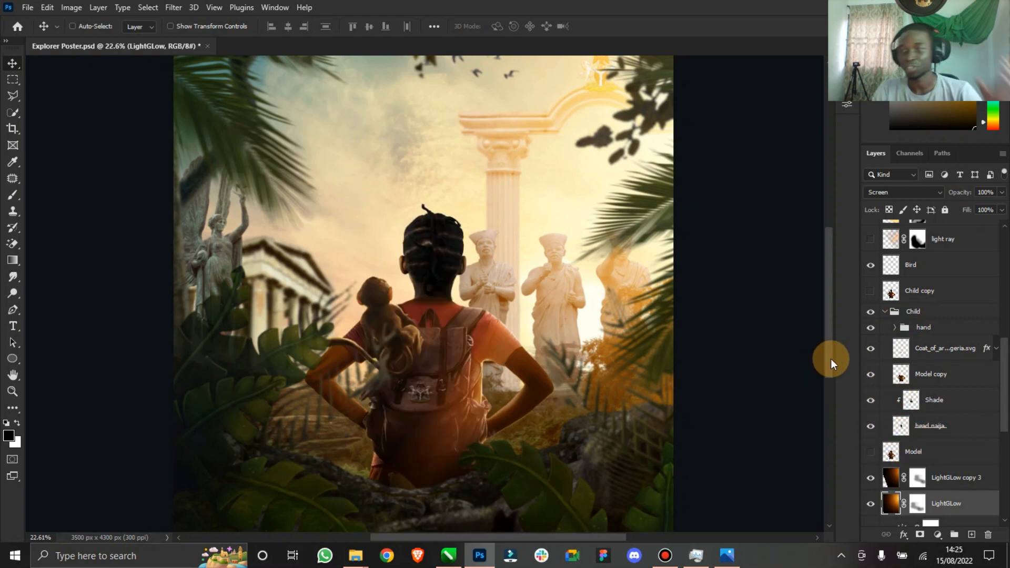
pyautogui.click(884, 312)
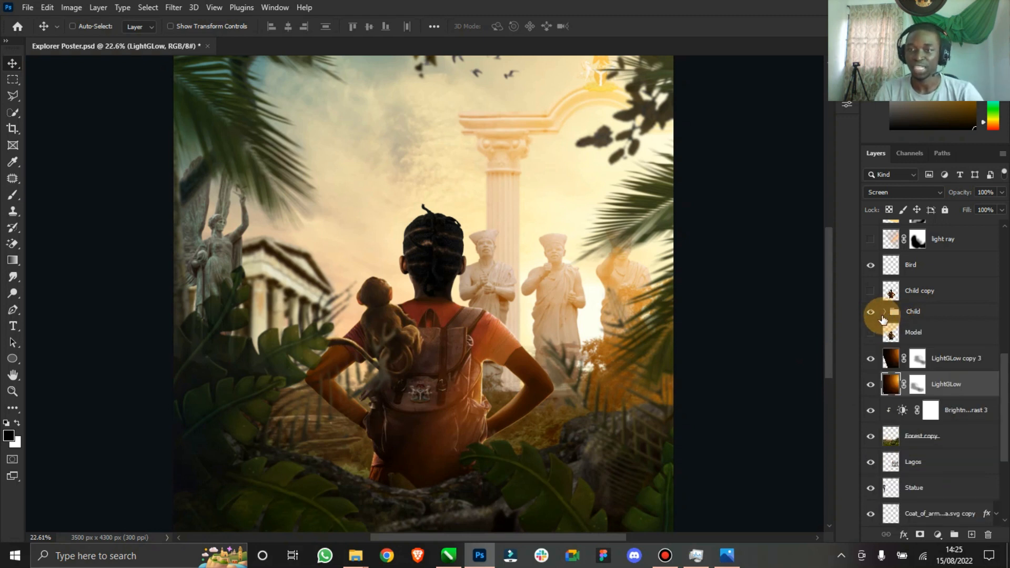
# Step: Hide the Child group, show the Child copy layer instead, and view the whole poster
pyautogui.click(871, 311)
pyautogui.click(871, 291)
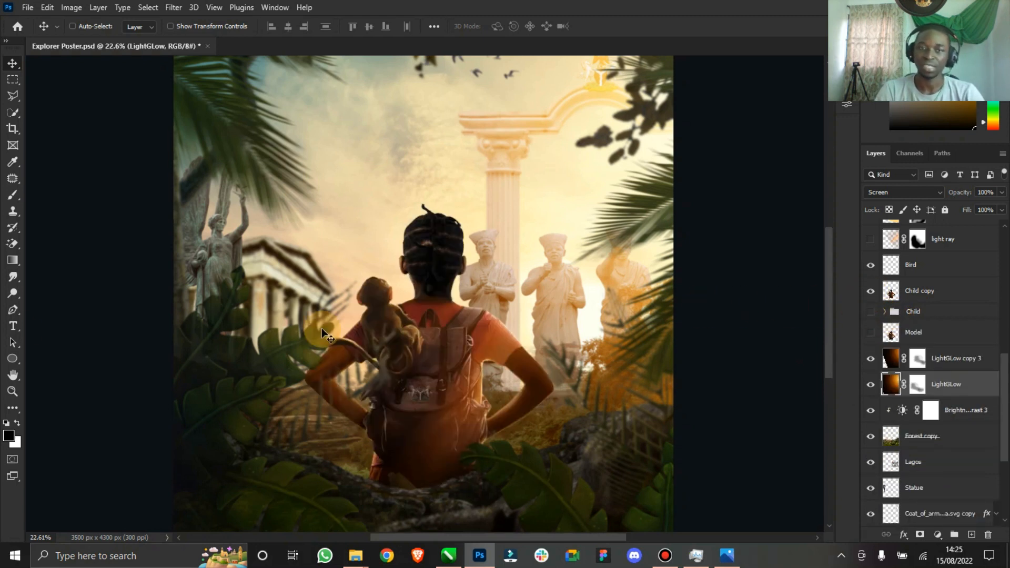
pyautogui.click(12, 391)
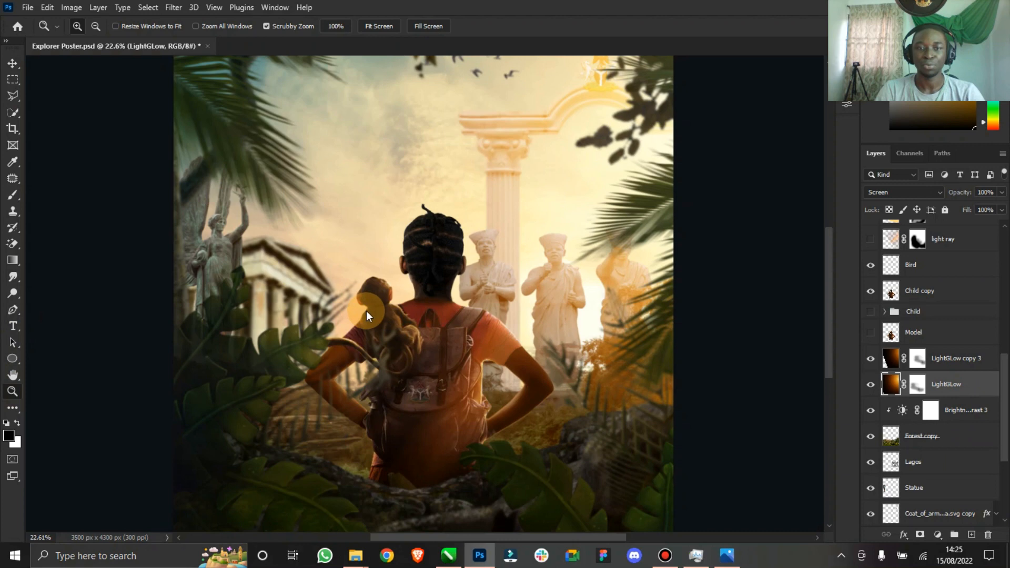
pyautogui.moveTo(434, 339); pyautogui.dragTo(406, 333)
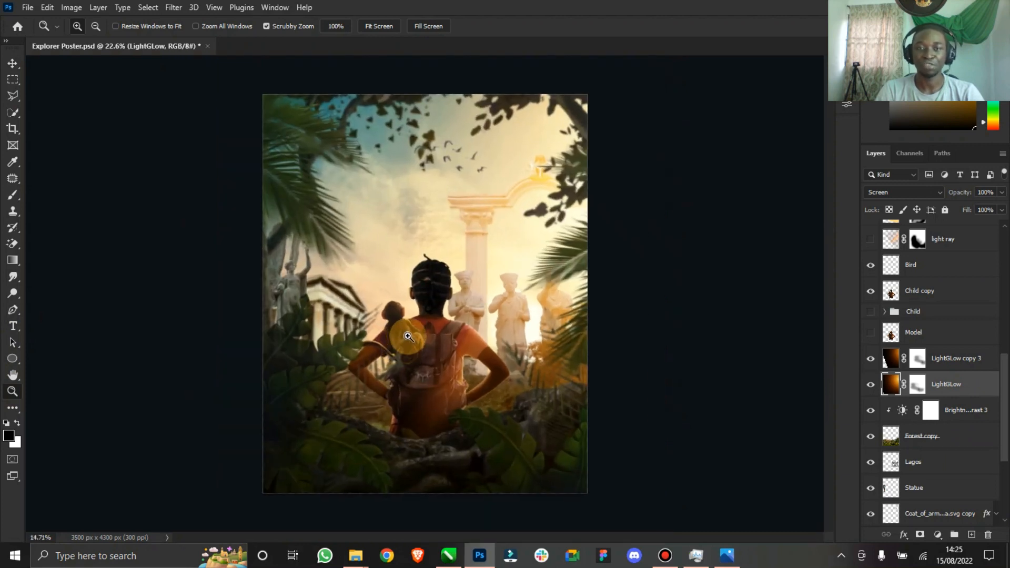
pyautogui.click(13, 64)
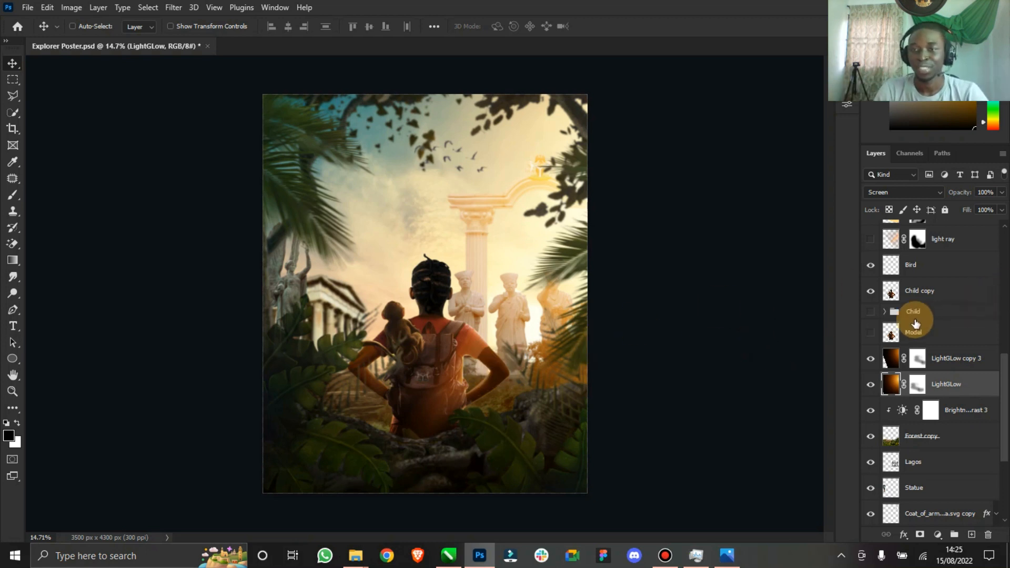
# Step: Show the light ray and light layers above the Bird layer
pyautogui.scroll(2, 875, 328)
pyautogui.scroll(2, 872, 340)
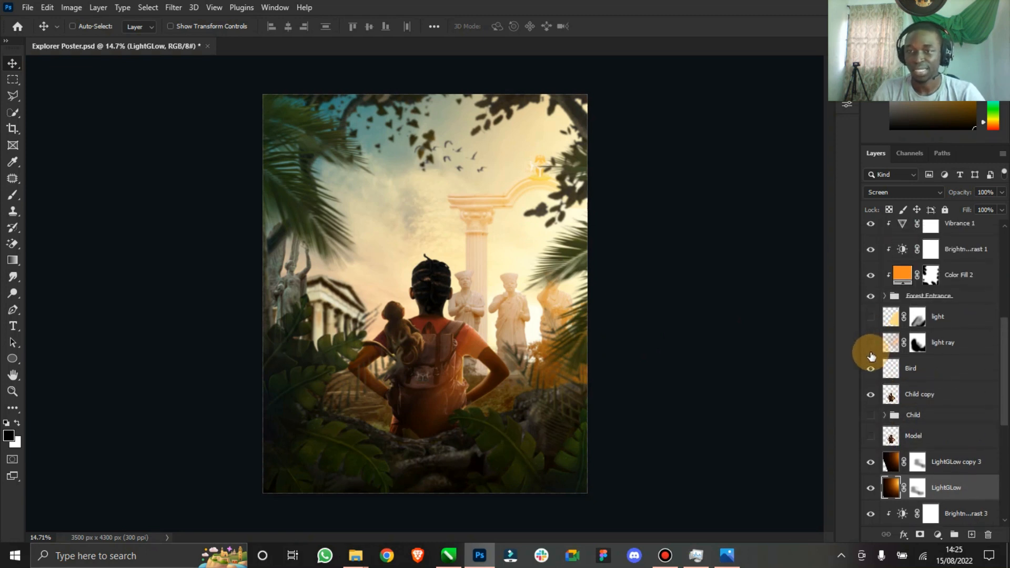
pyautogui.click(871, 343)
pyautogui.click(871, 317)
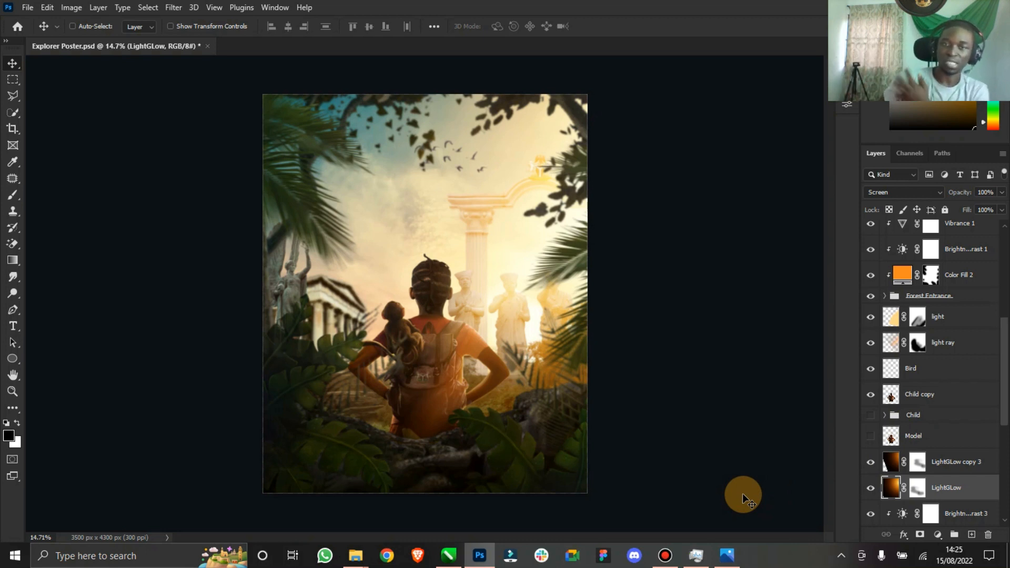
# Step: Show the Color Lookup 1 adjustment, view its 3DLUT settings, and compare the poster without and with it
pyautogui.scroll(3, 937, 383)
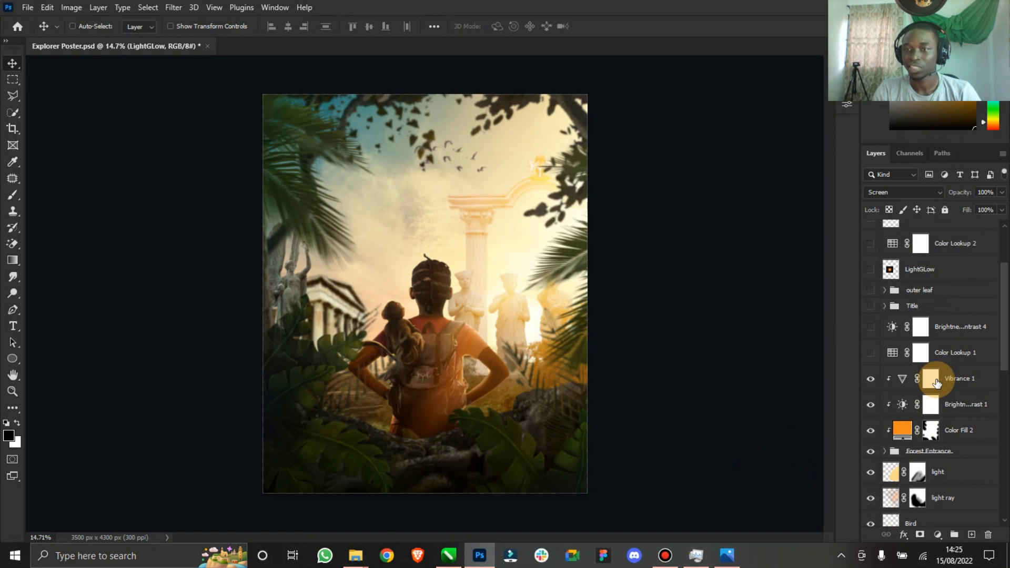
pyautogui.click(871, 353)
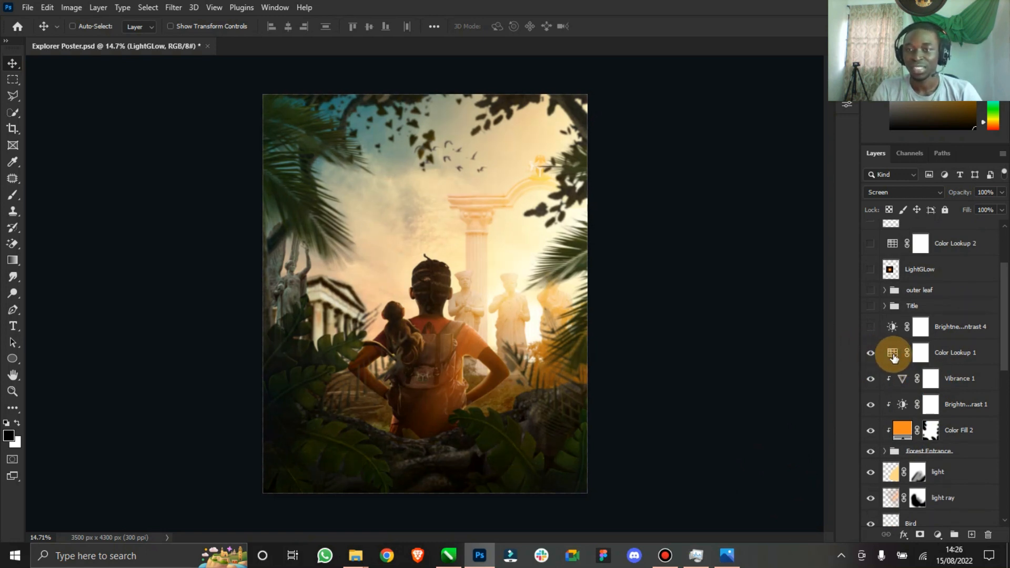
pyautogui.doubleClick(893, 354)
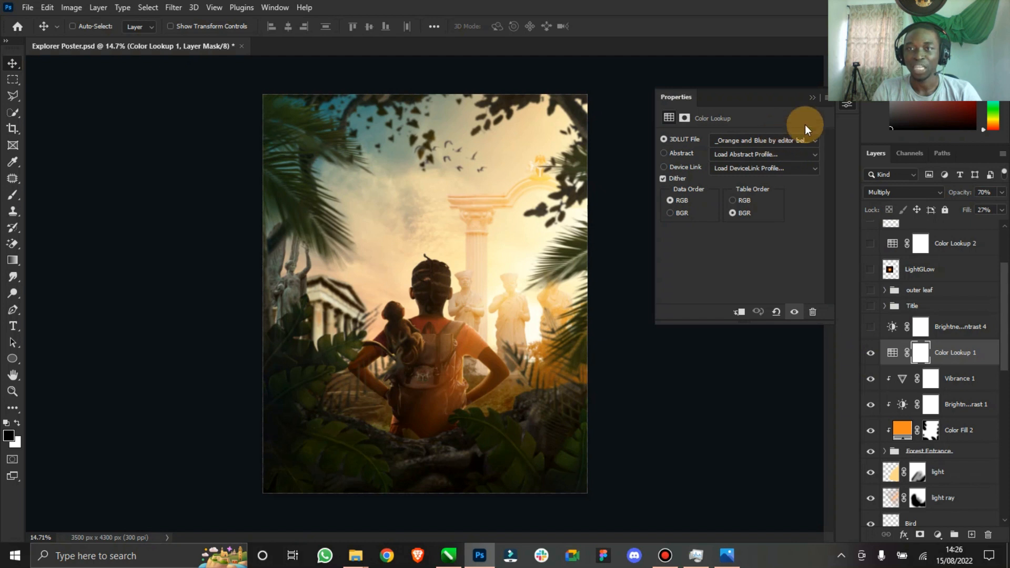
pyautogui.click(813, 99)
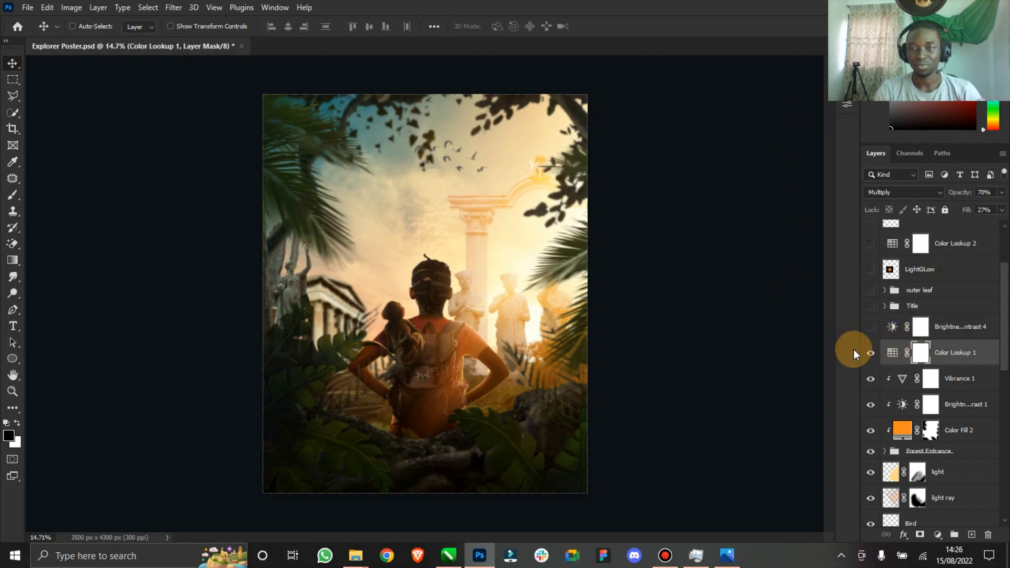
pyautogui.click(871, 354)
pyautogui.click(871, 354)
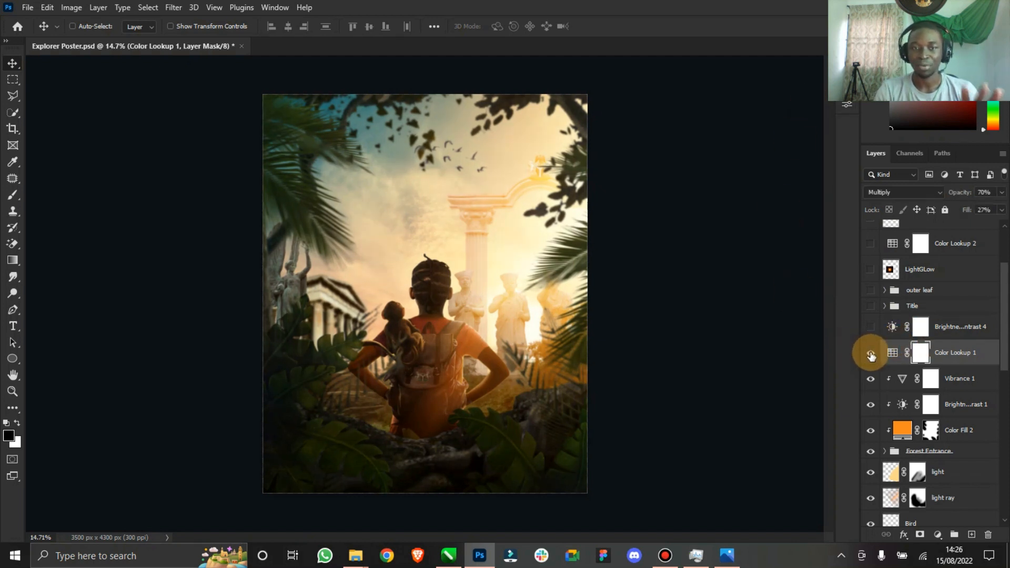
# Step: Show the Brightness/Contrast 4 adjustment and the Title group above Color Lookup 1
pyautogui.click(870, 329)
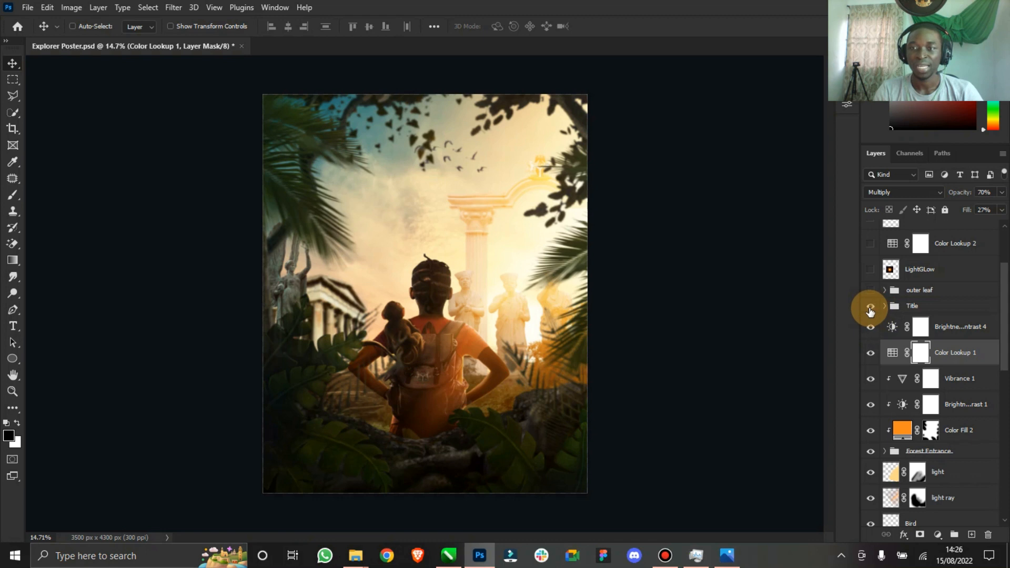
pyautogui.click(870, 306)
pyautogui.click(880, 306)
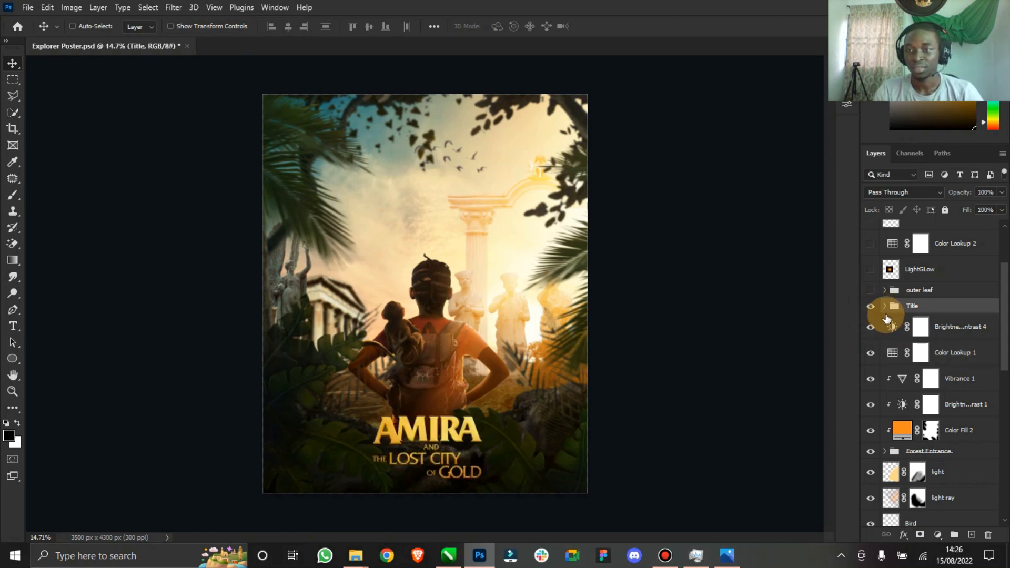
# Step: Expand the Title group, compare the lettering without and with Gold texture, list the Amira layer's effects, and collapse the group
pyautogui.click(885, 306)
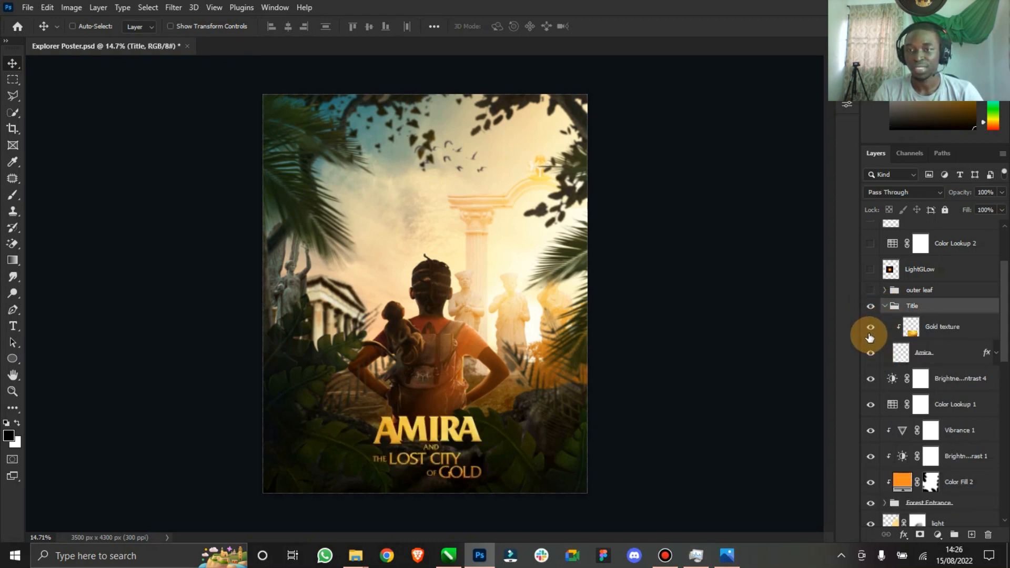
pyautogui.click(870, 336)
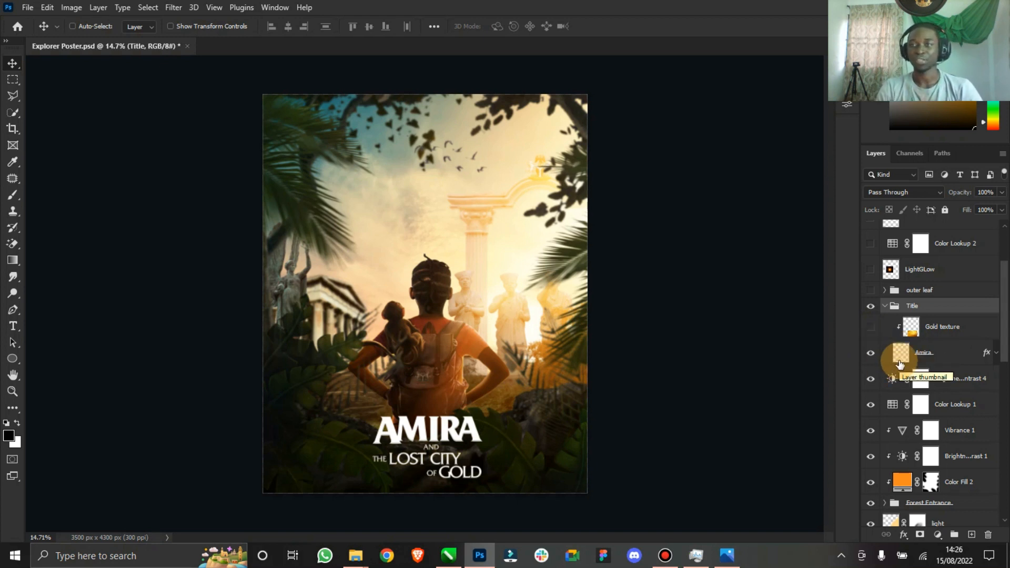
pyautogui.click(871, 328)
pyautogui.click(996, 353)
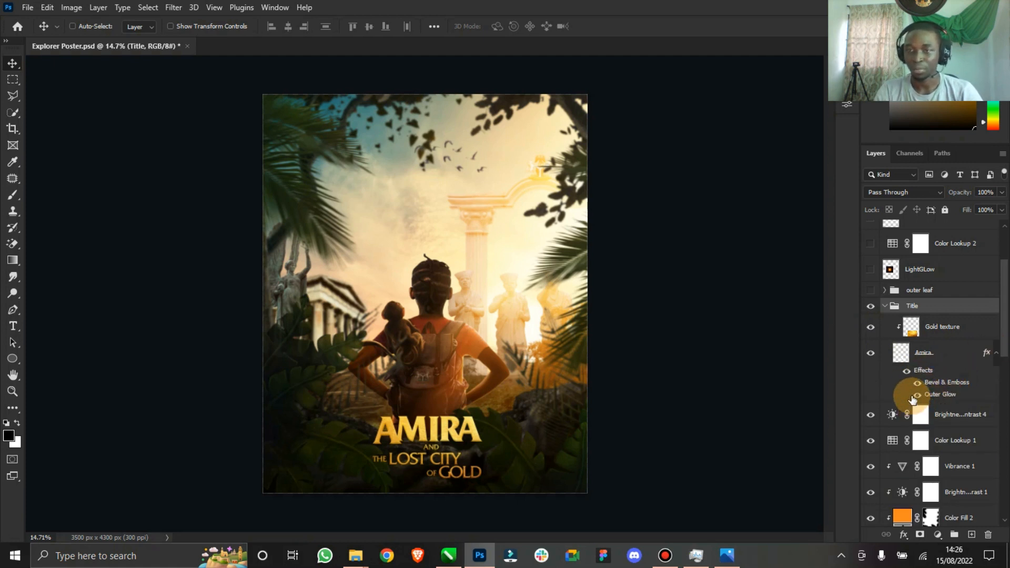
pyautogui.click(886, 306)
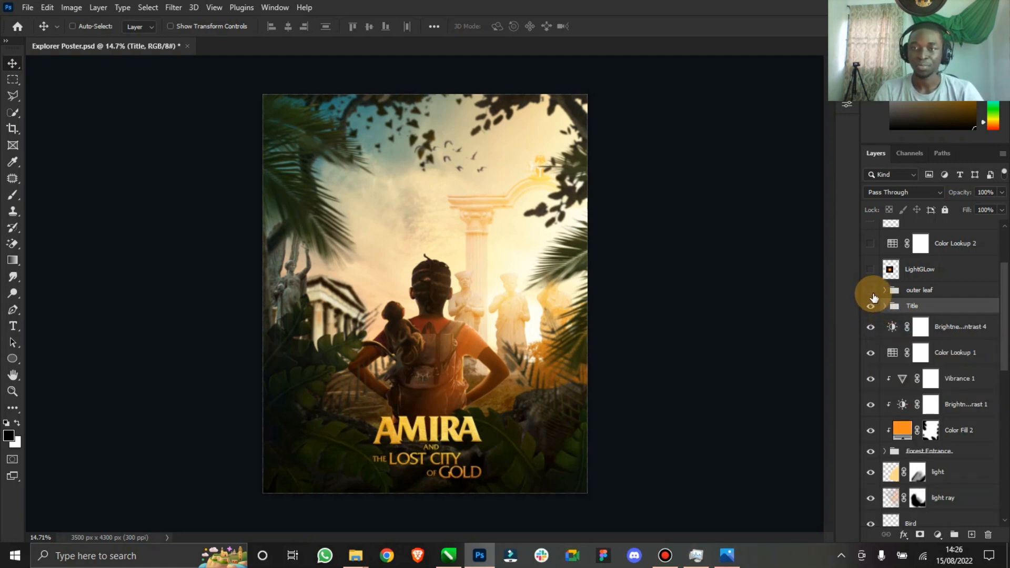
# Step: Show the outer leaf group and the LightGLow layer above it, comparing the poster without and with the glow
pyautogui.click(871, 290)
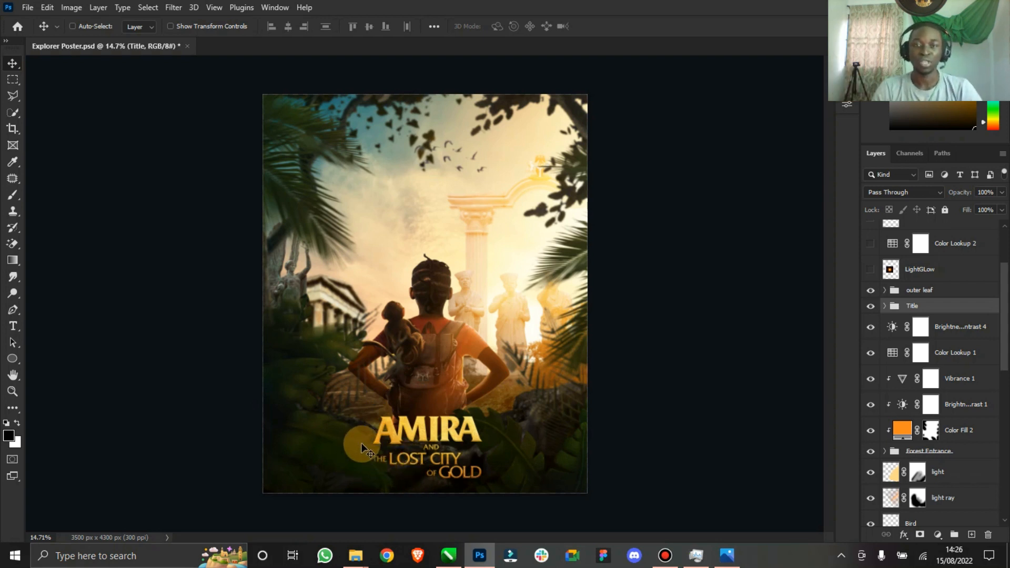
pyautogui.click(871, 270)
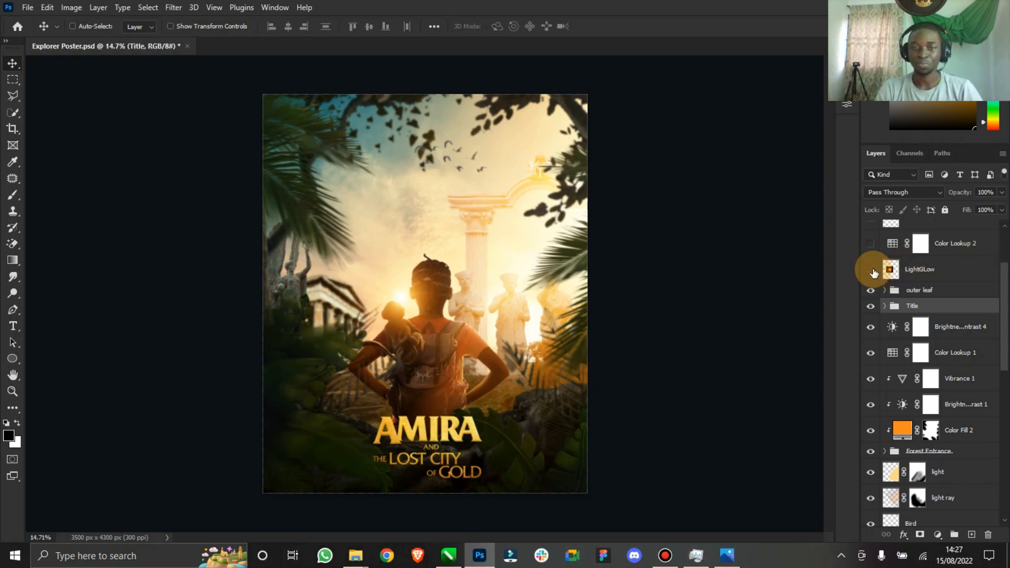
pyautogui.click(872, 270)
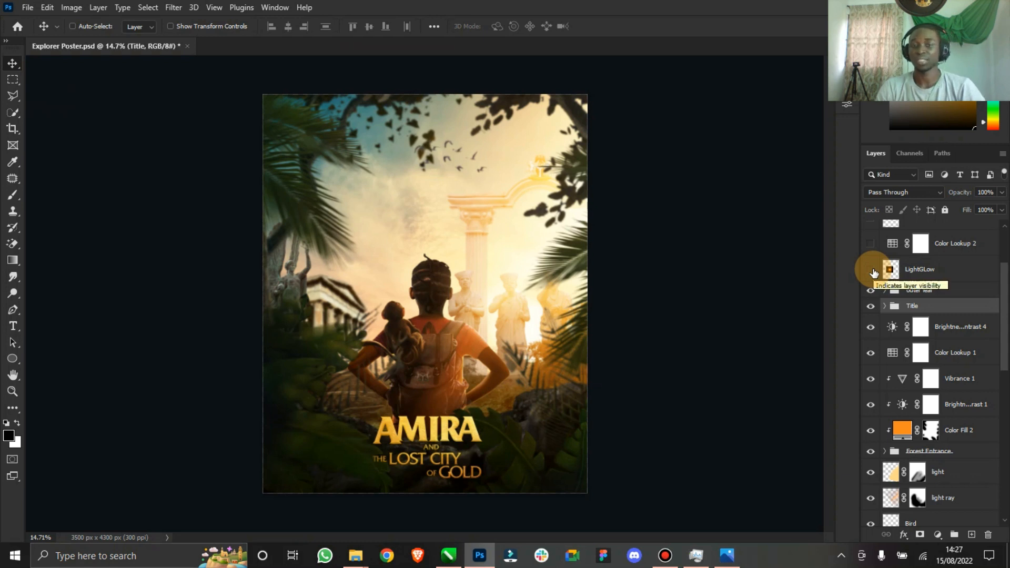
pyautogui.click(872, 271)
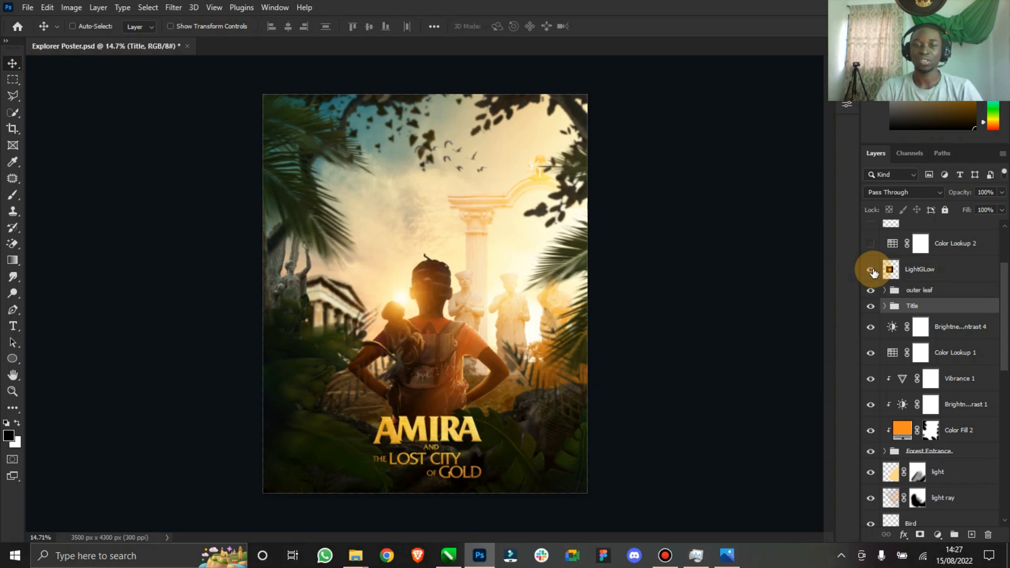
pyautogui.click(872, 271)
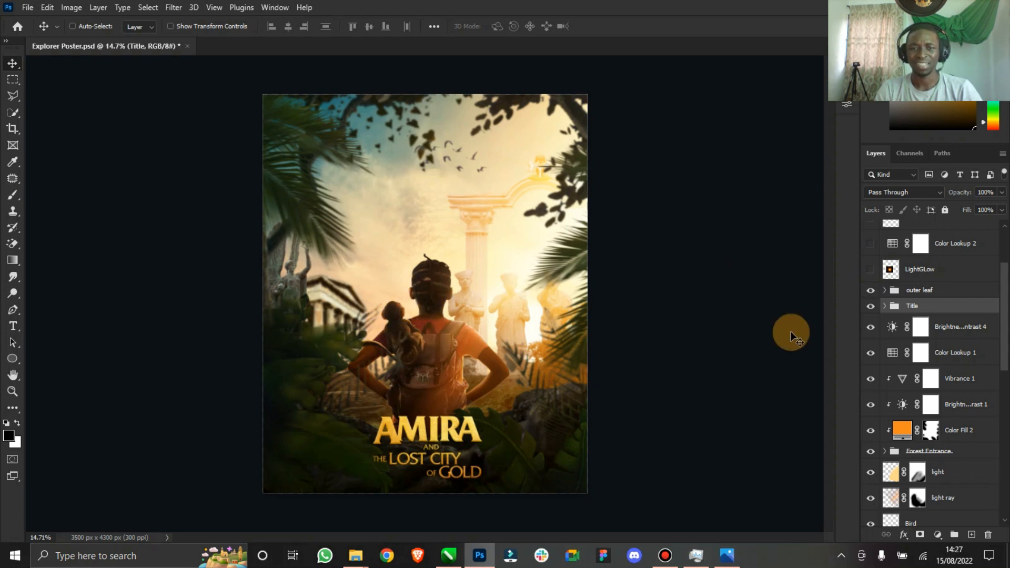
pyautogui.click(871, 270)
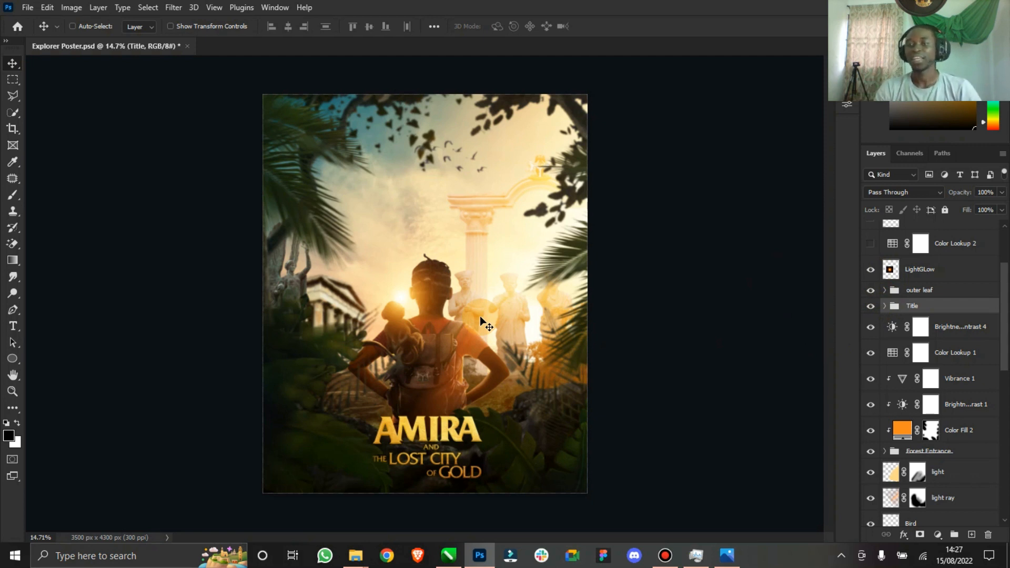
pyautogui.click(933, 271)
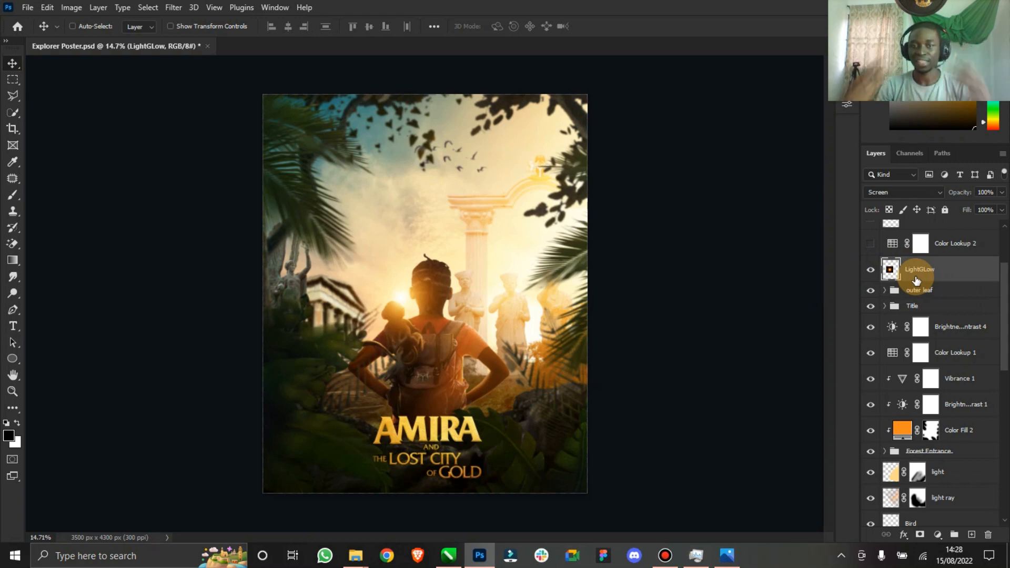
# Step: Show the Color Lookup 2 adjustment and view its 3DLUT settings
pyautogui.scroll(3, 919, 279)
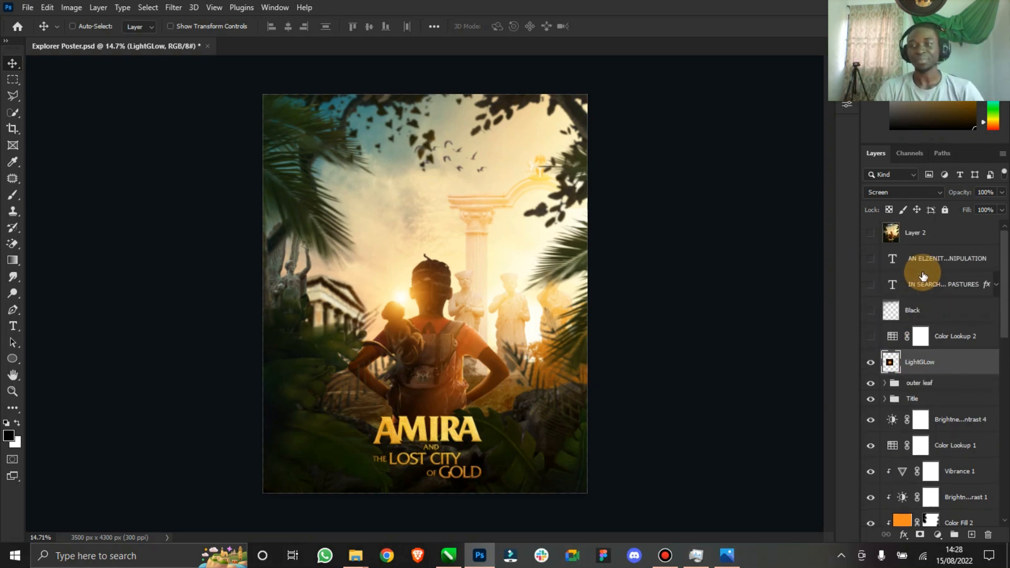
pyautogui.click(869, 338)
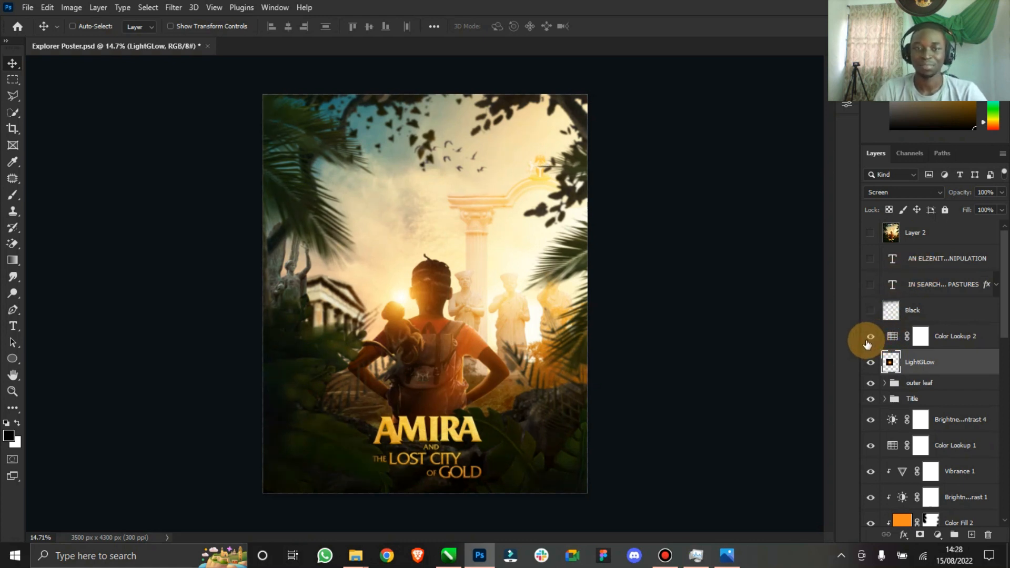
pyautogui.click(895, 341)
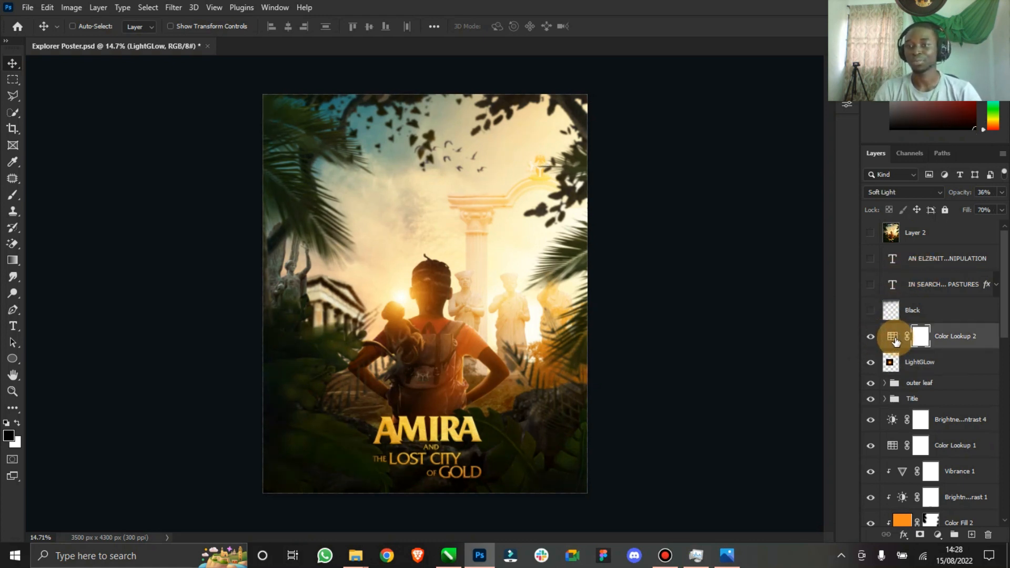
pyautogui.doubleClick(895, 341)
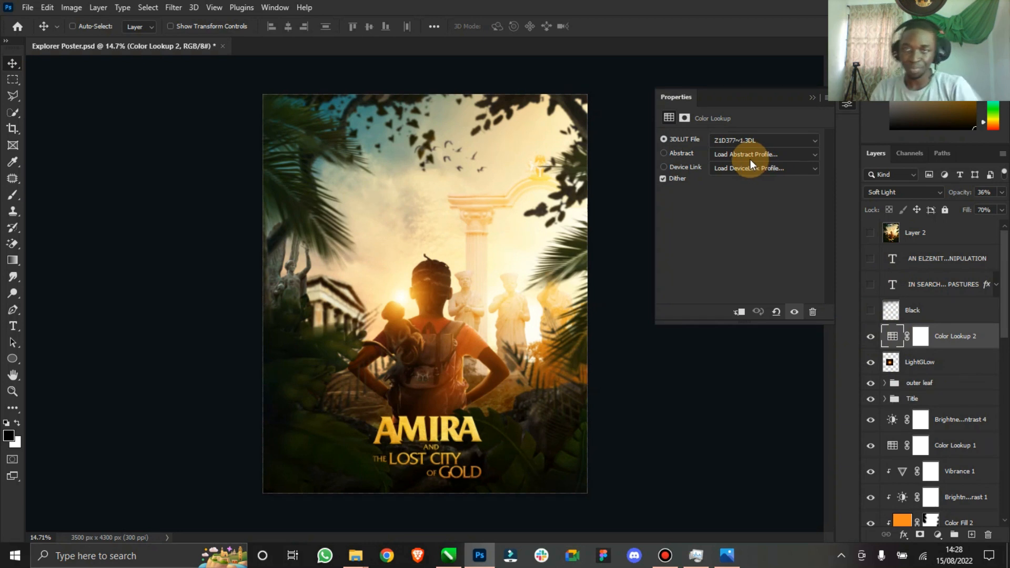
pyautogui.click(812, 99)
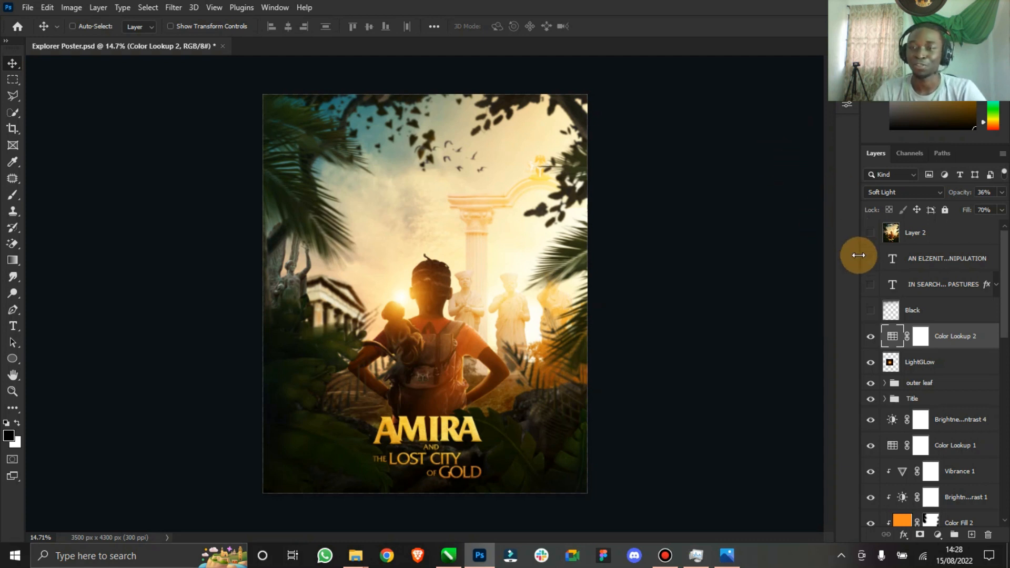
# Step: Show the Black layer, the IN SEARCH OF GREENER PASTURES tagline and the manipulation credit text, checking the tagline without and with Black
pyautogui.click(871, 310)
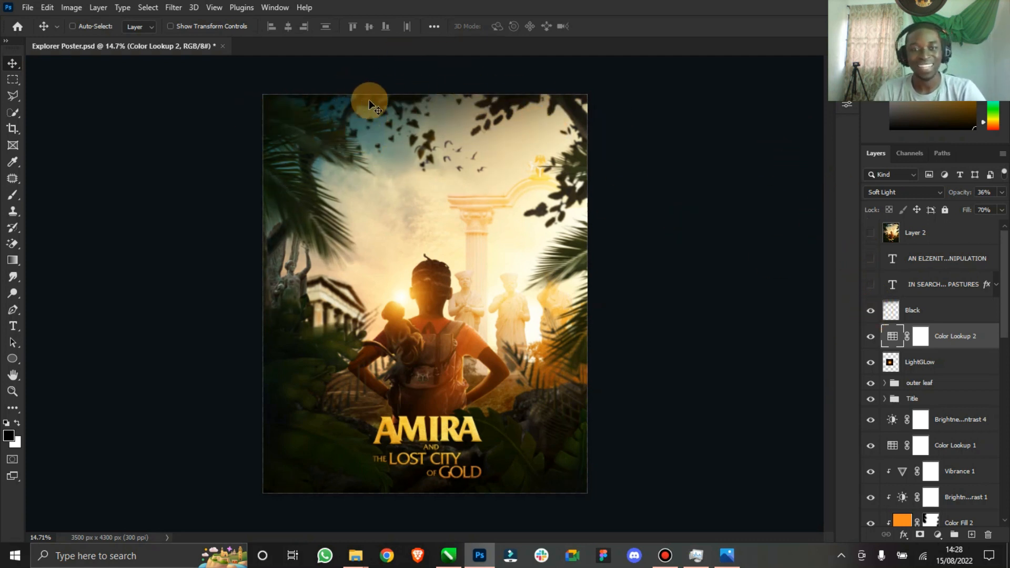
pyautogui.click(870, 285)
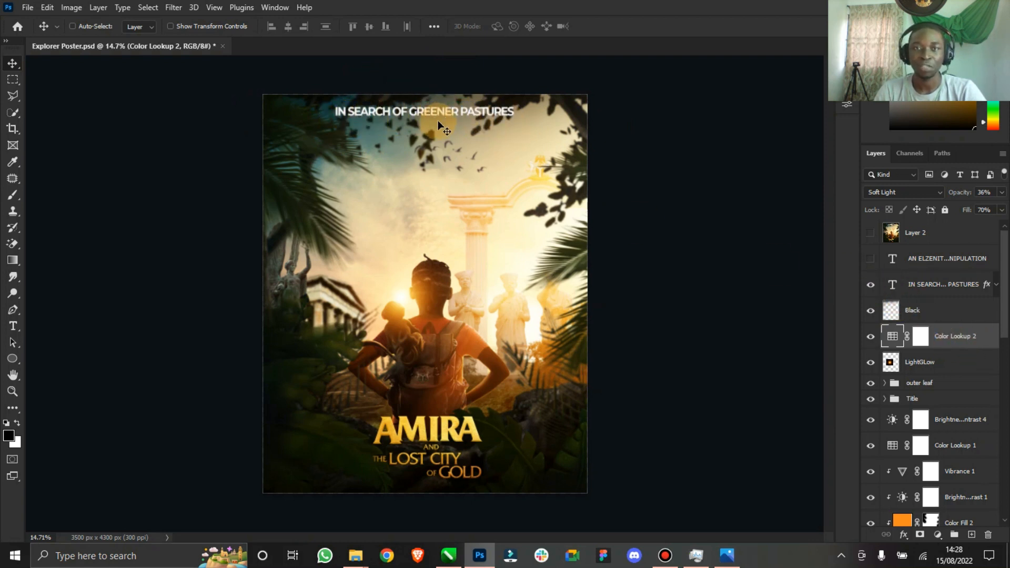
pyautogui.click(871, 311)
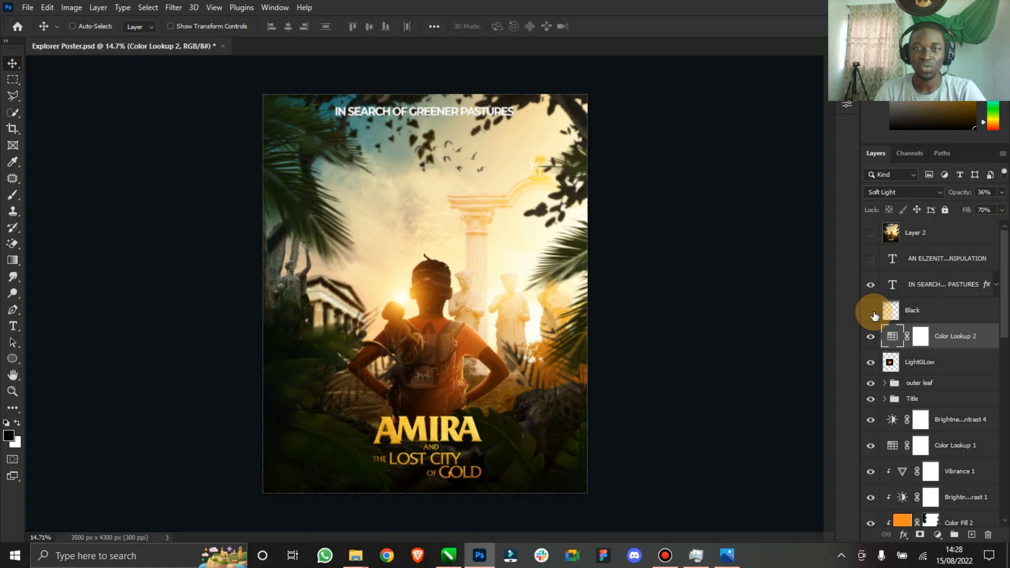
pyautogui.click(872, 312)
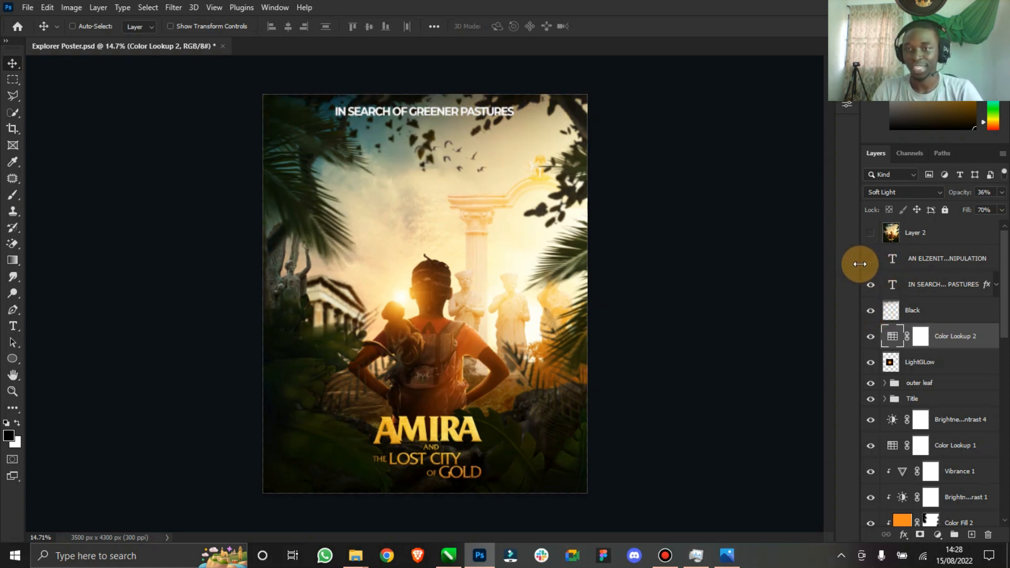
pyautogui.click(872, 260)
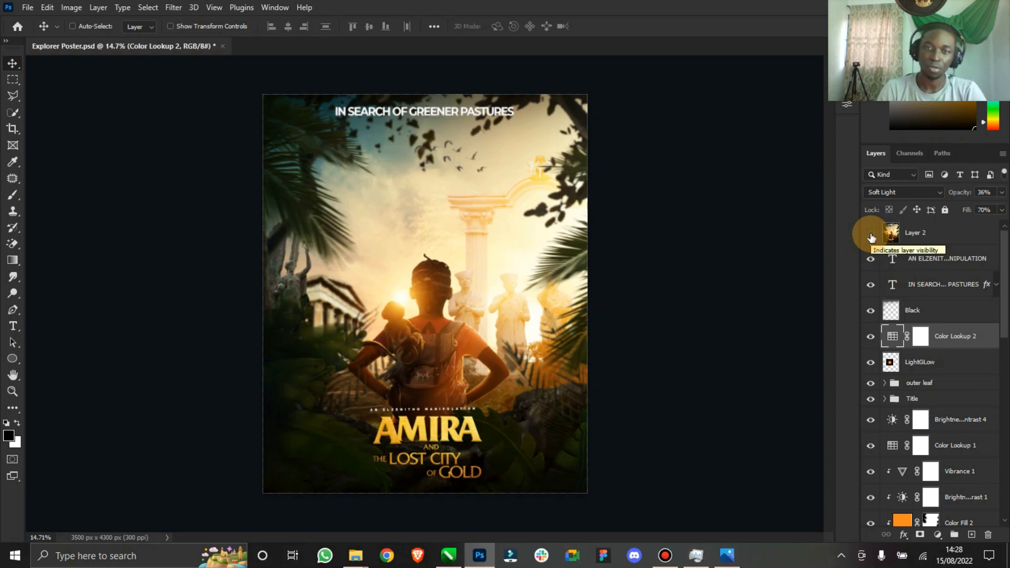
# Step: Show and select the merged Layer 2 at the top of the stack, view the poster with it, and hide it again
pyautogui.click(871, 235)
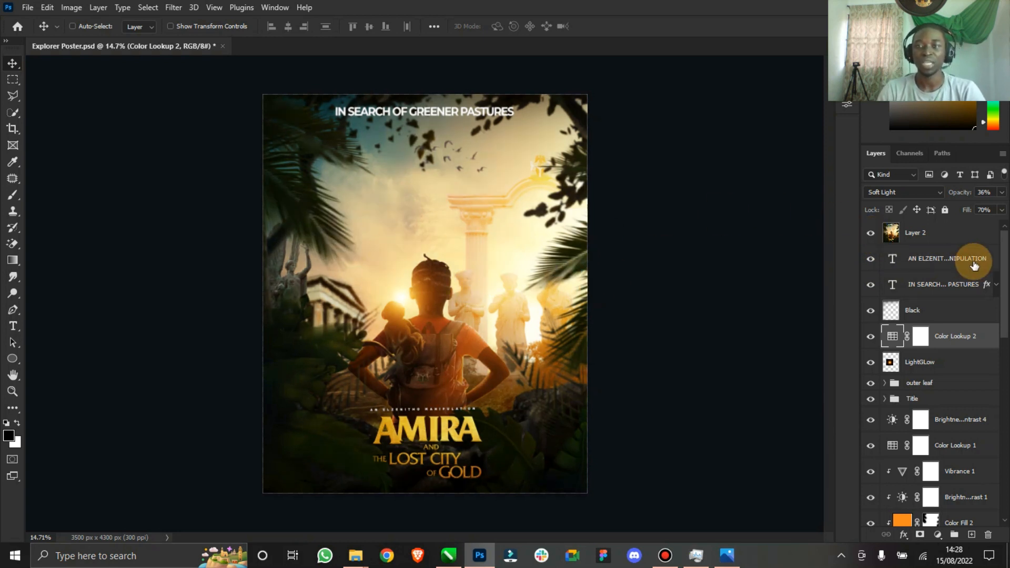
pyautogui.click(964, 237)
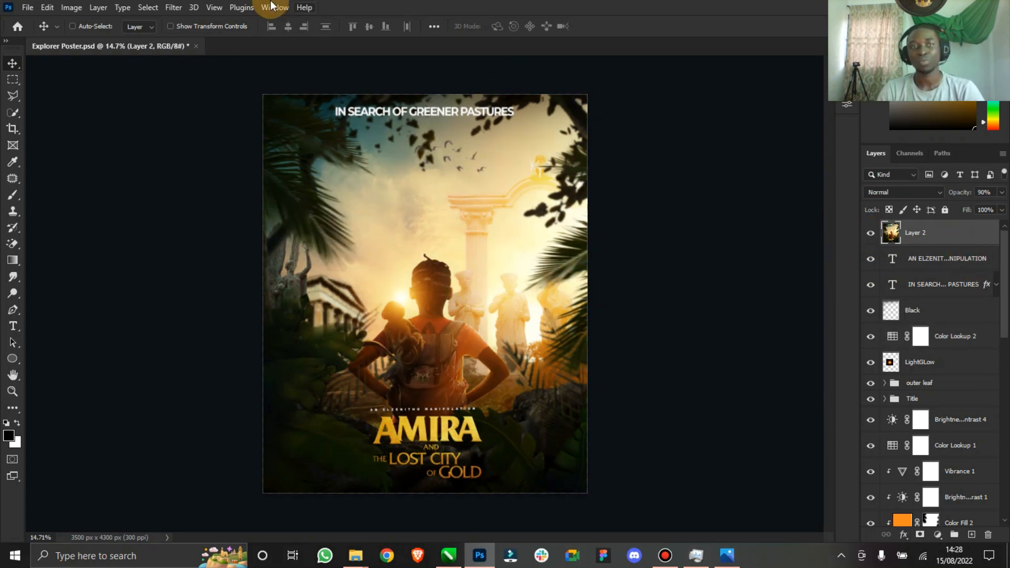
pyautogui.click(180, 8)
pyautogui.click(194, 42)
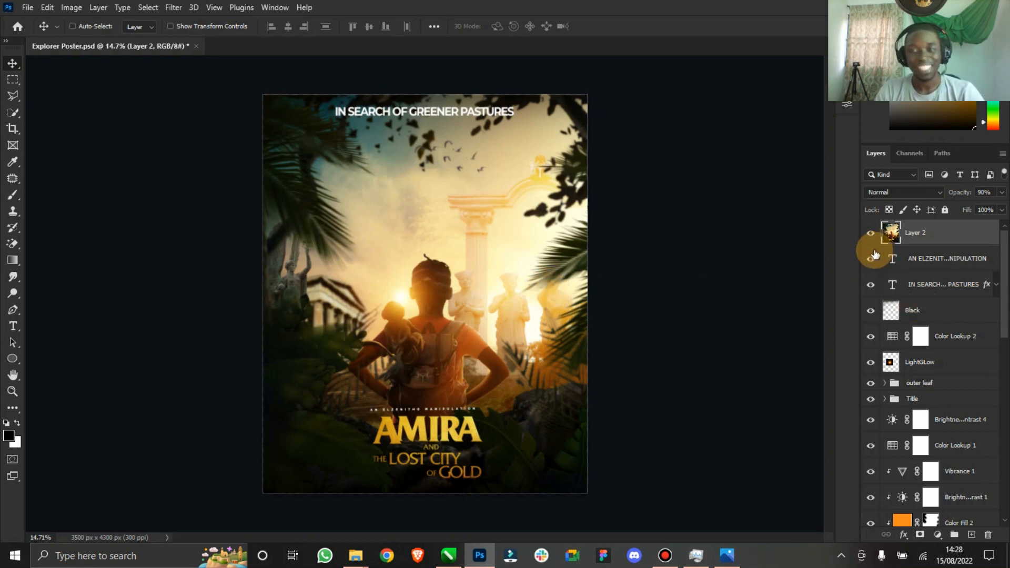
pyautogui.click(871, 233)
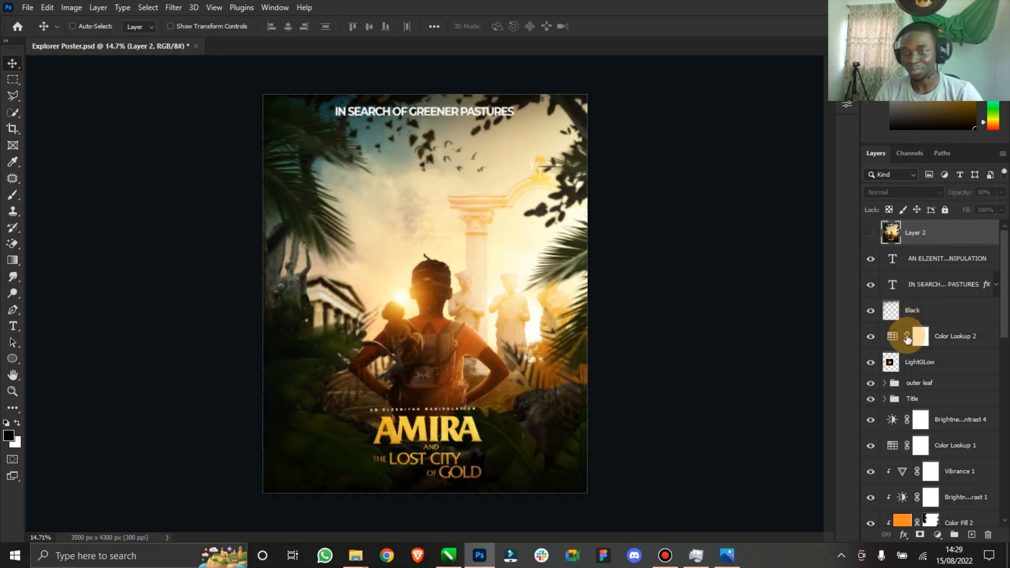
# Step: Hide both Color Fill 1 layers, Layer 1 and the sky image layer at the bottom of the layer stack
pyautogui.moveTo(1002, 293); pyautogui.dragTo(1004, 456)
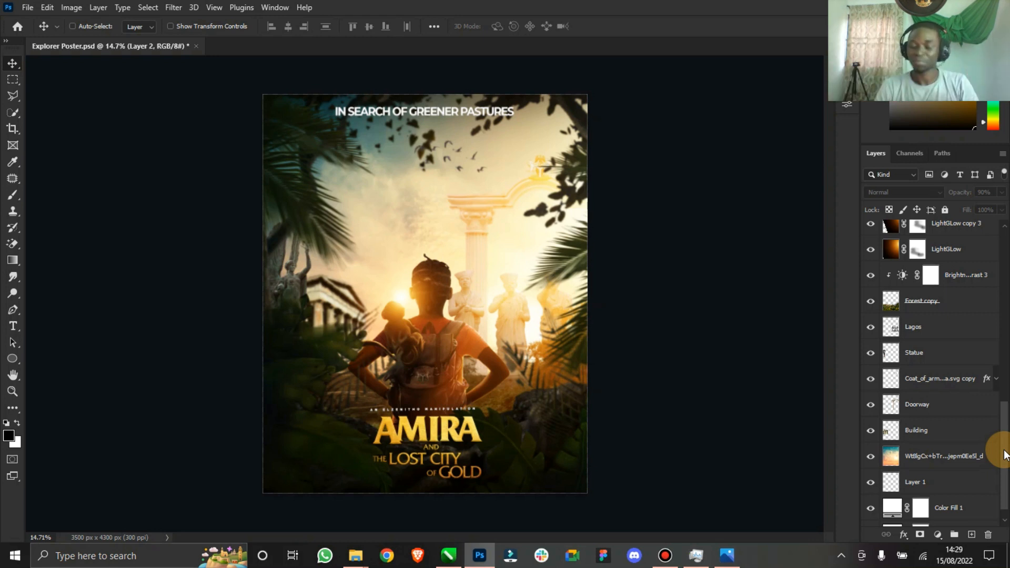
pyautogui.scroll(-1, 878, 457)
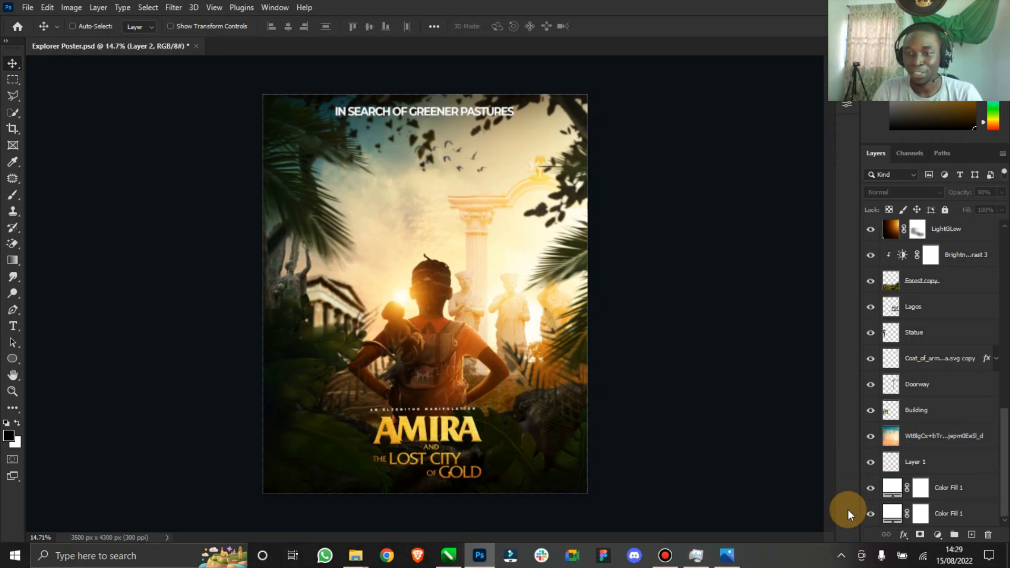
pyautogui.click(869, 514)
pyautogui.click(870, 464)
pyautogui.click(871, 436)
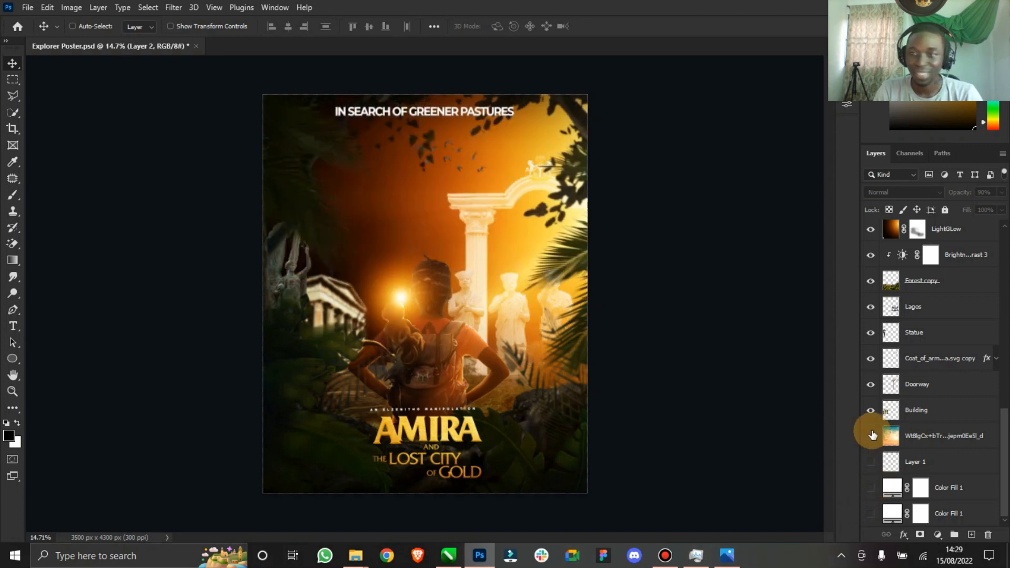
# Step: Hide the Building, Doorway, coat of arms, Statue and Lagos layers, comparing the poster with and without the Building
pyautogui.click(870, 412)
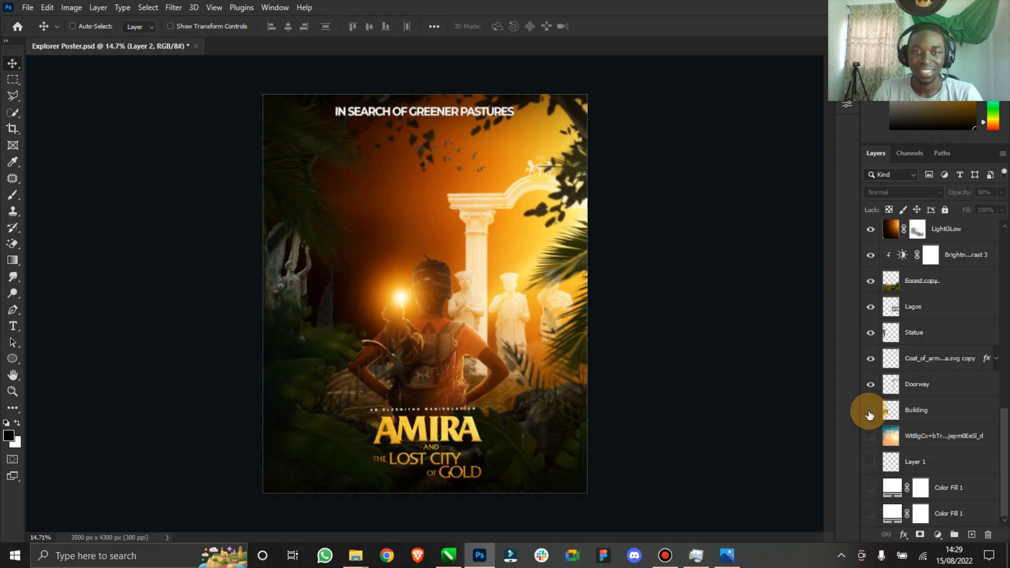
pyautogui.click(869, 411)
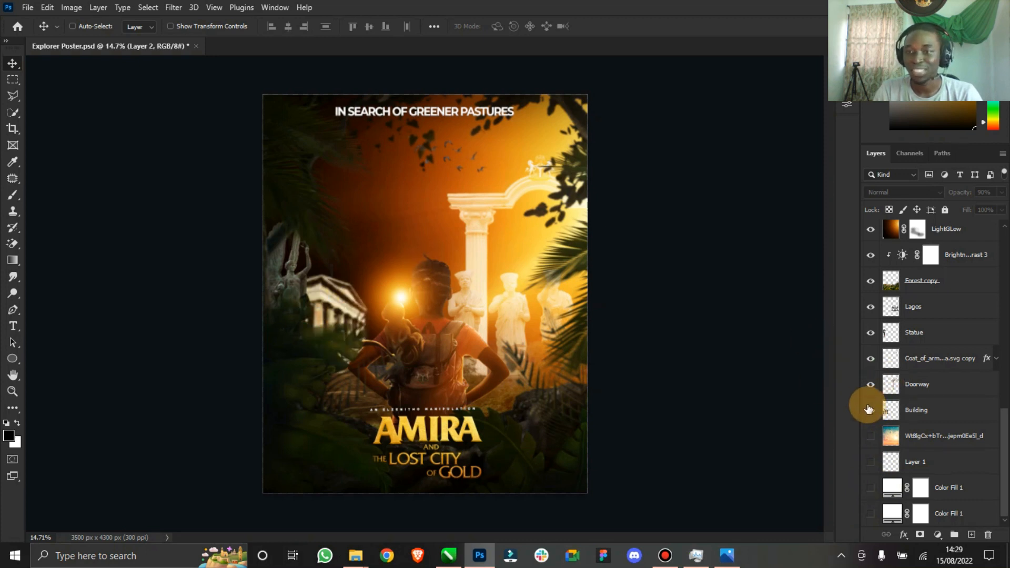
pyautogui.click(869, 410)
pyautogui.click(871, 385)
pyautogui.click(871, 360)
pyautogui.click(867, 334)
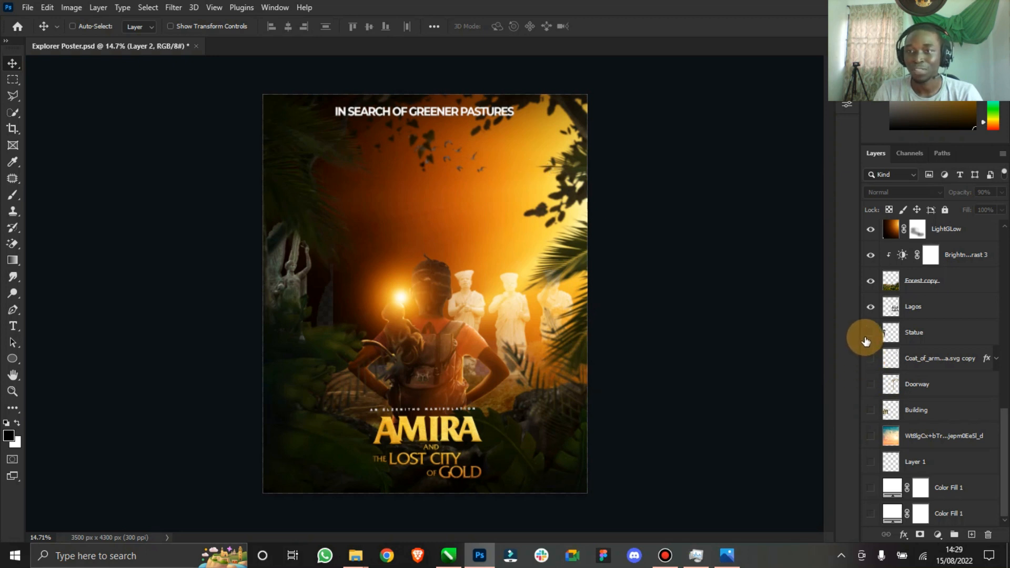
pyautogui.click(871, 309)
pyautogui.click(871, 311)
# Step: Hide LightGLow and LightGLow copy 3 below the Model layer, plus the LightGLow layer above the outer leaf group
pyautogui.scroll(3, 869, 314)
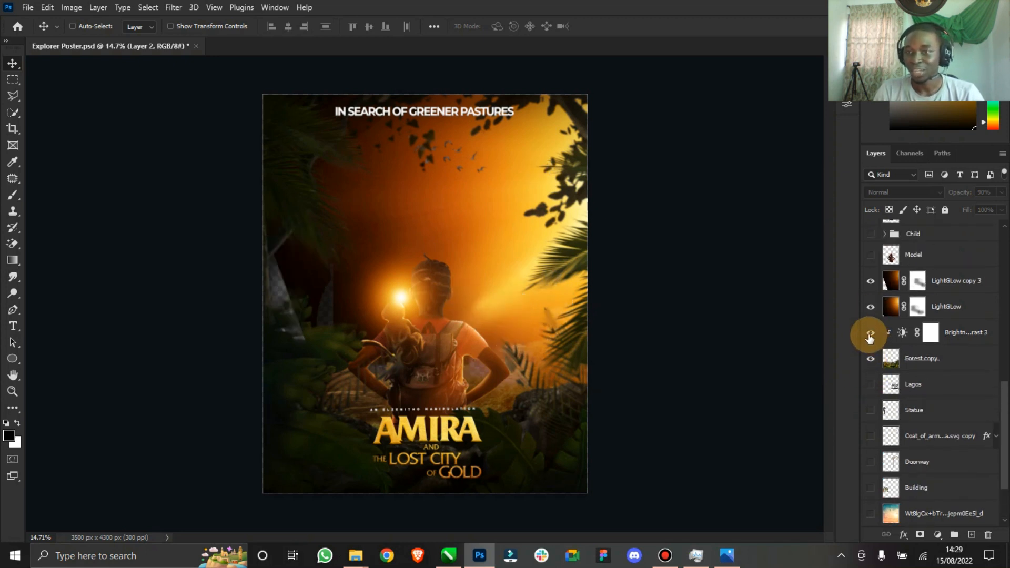
pyautogui.click(869, 309)
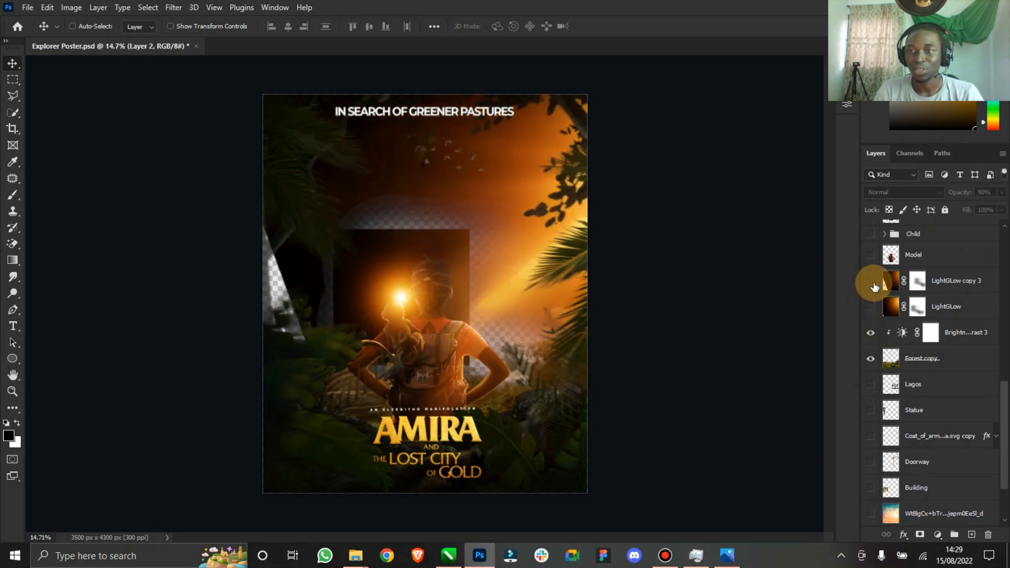
pyautogui.click(871, 281)
pyautogui.scroll(8, 866, 289)
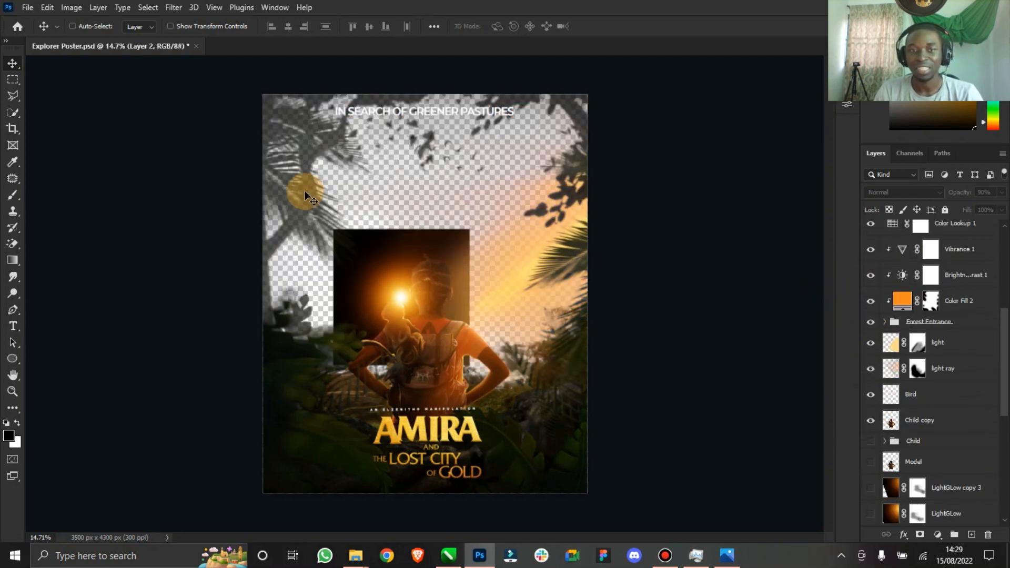
pyautogui.scroll(8, 884, 258)
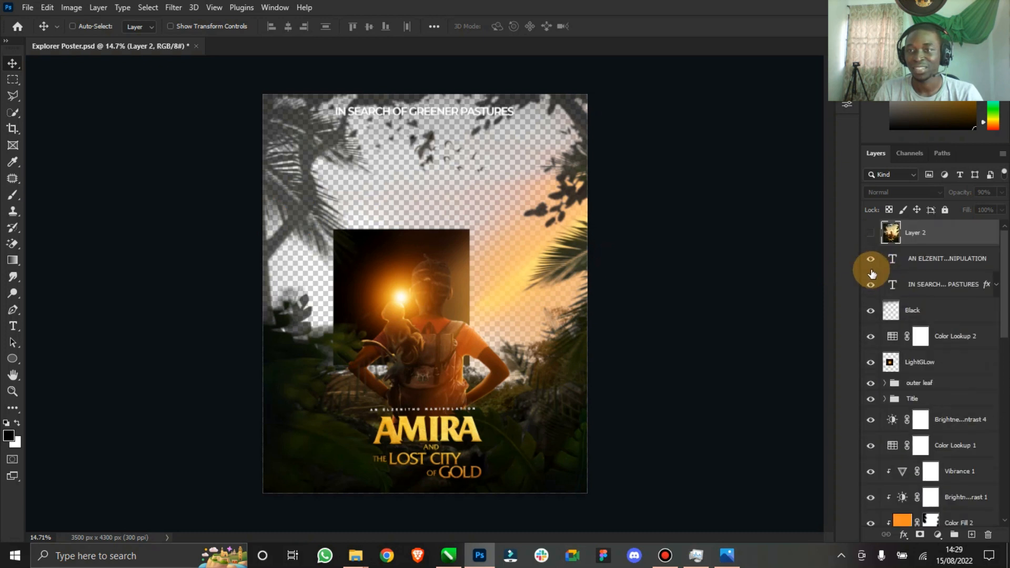
pyautogui.click(871, 361)
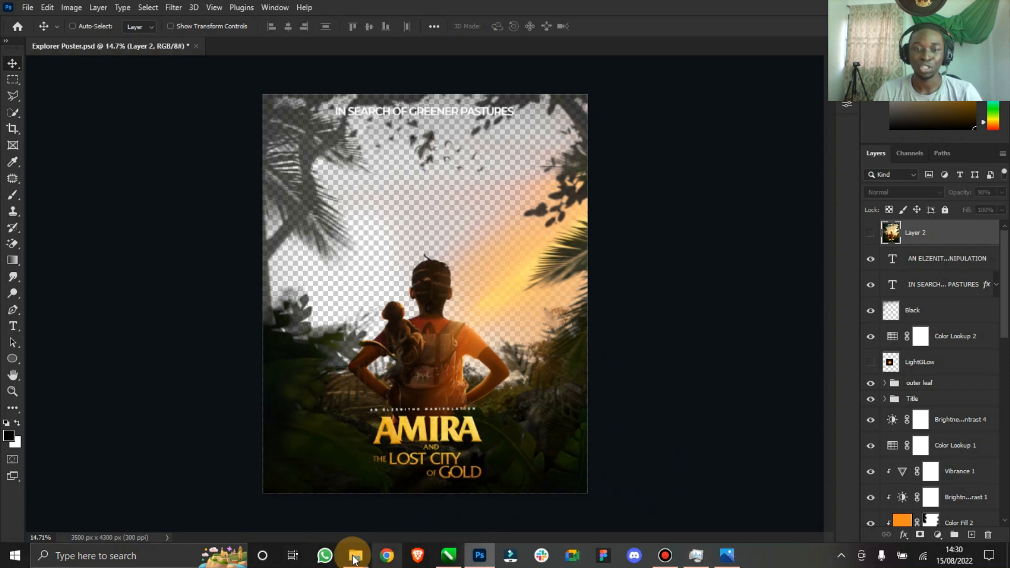
# Step: Switch to the VideoShowroom folder, play the Explorer 2 video in VLC to view the animated poster, and close the player
pyautogui.moveTo(356, 555)
pyautogui.click(361, 500)
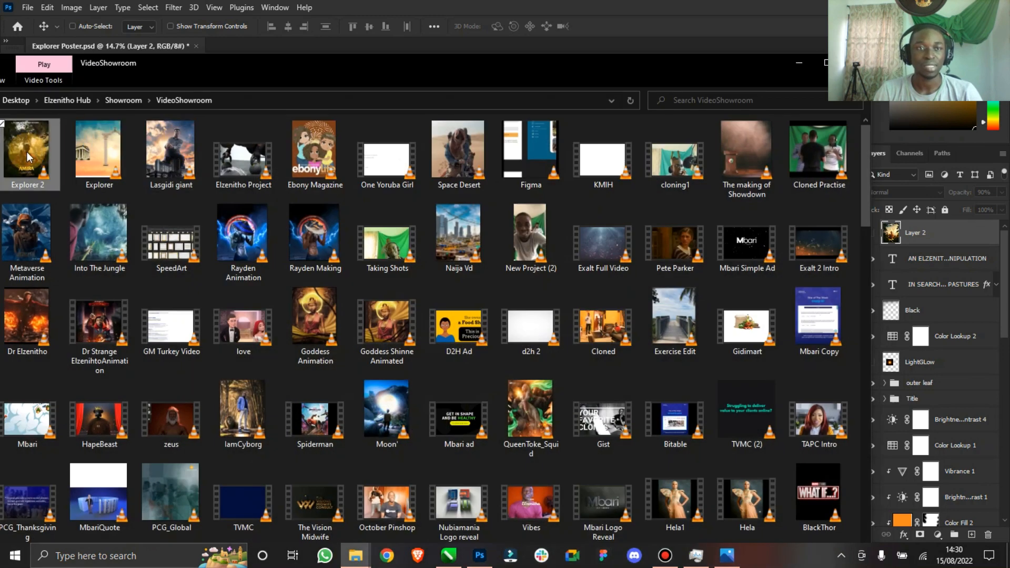
pyautogui.doubleClick(30, 151)
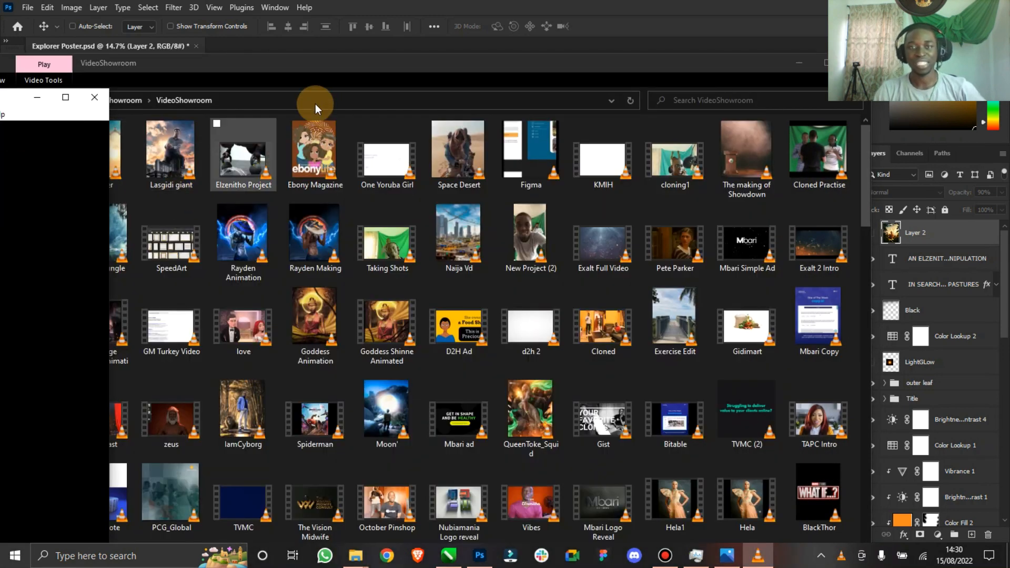
pyautogui.moveTo(17, 99); pyautogui.dragTo(558, 51)
pyautogui.scroll(-3, 580, 277)
pyautogui.scroll(-11, 578, 273)
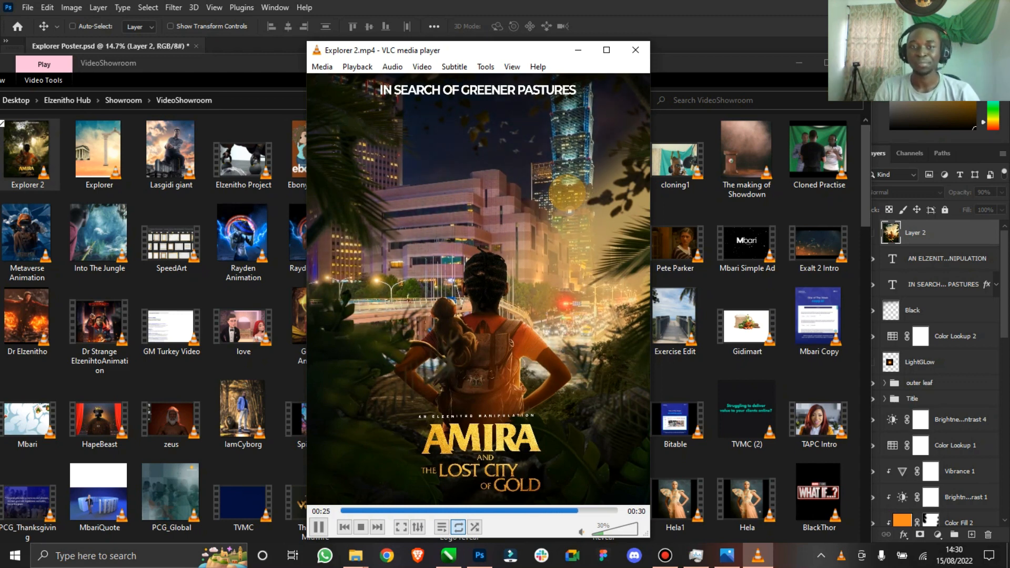
pyautogui.click(632, 51)
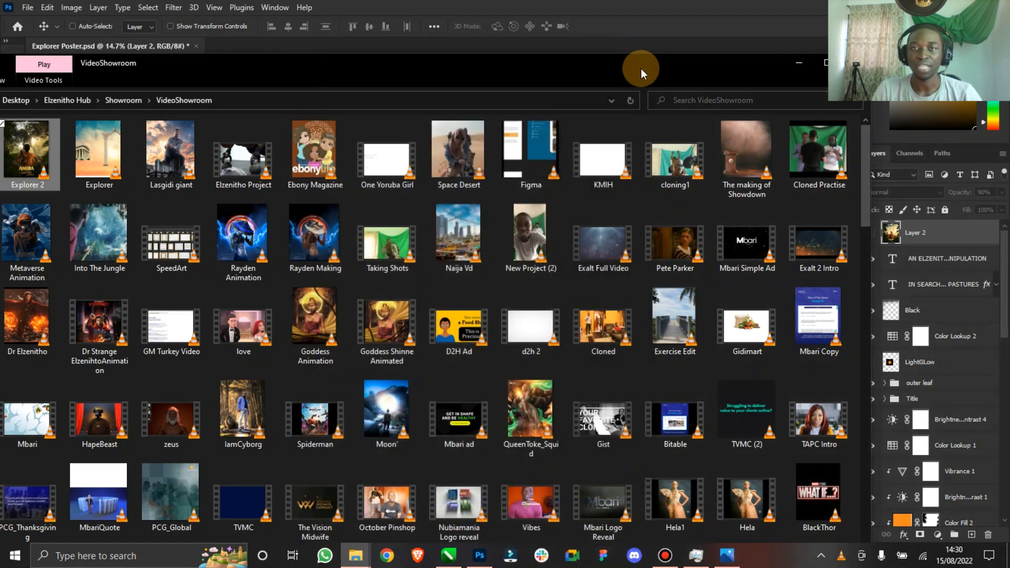
# Step: Minimize the video folder, close the Explorer Poster.psd document in Photoshop, and show the desktop
pyautogui.moveTo(641, 68); pyautogui.dragTo(454, 56)
pyautogui.click(668, 50)
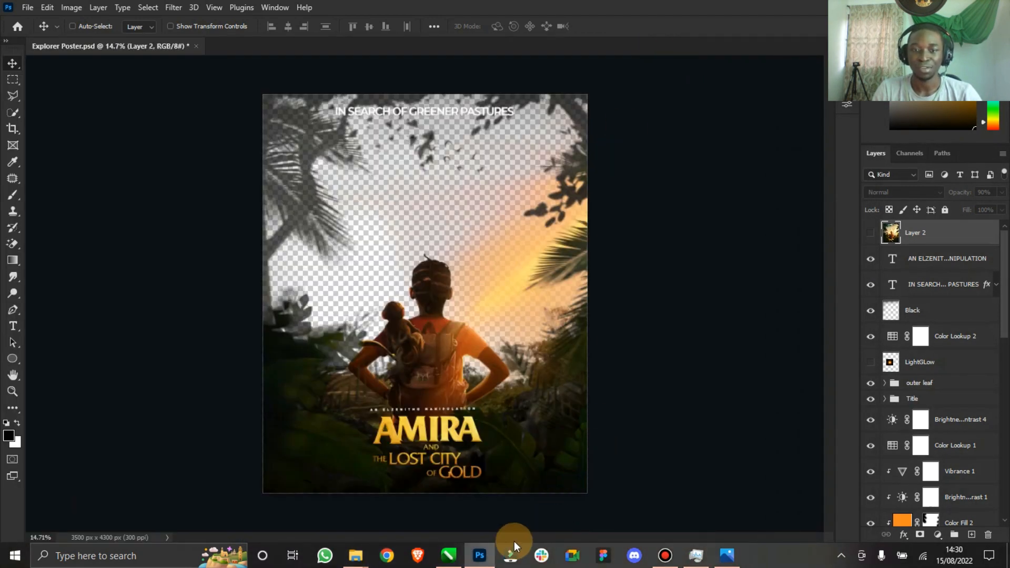
pyautogui.click(197, 46)
pyautogui.click(512, 213)
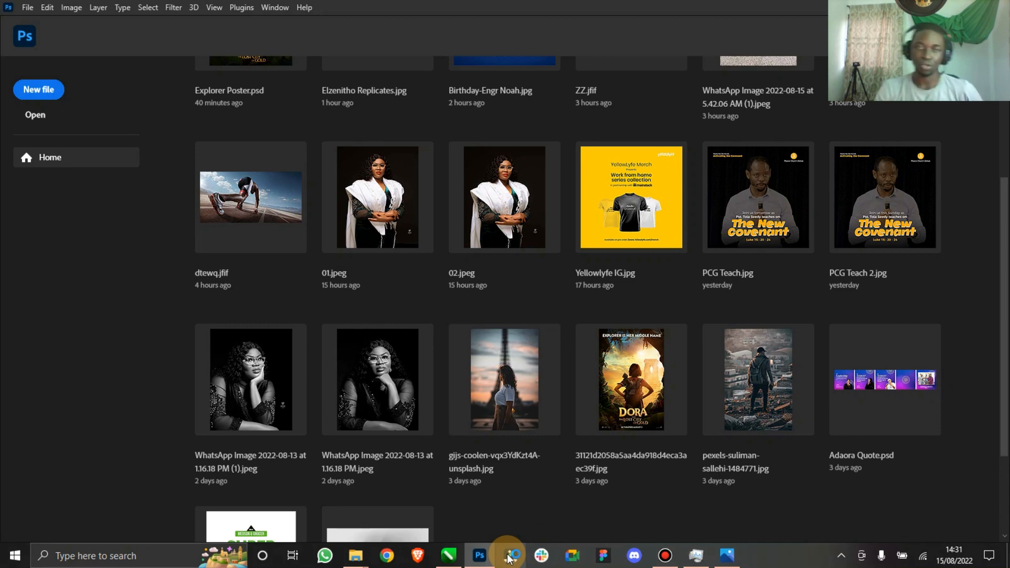
pyautogui.moveTo(669, 11); pyautogui.dragTo(605, 38)
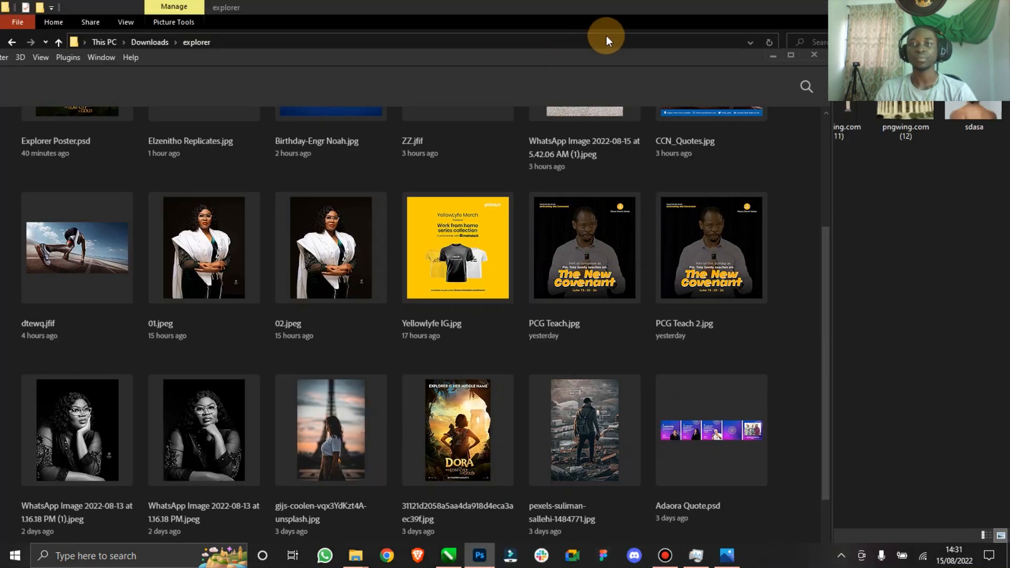
pyautogui.press('super+d')
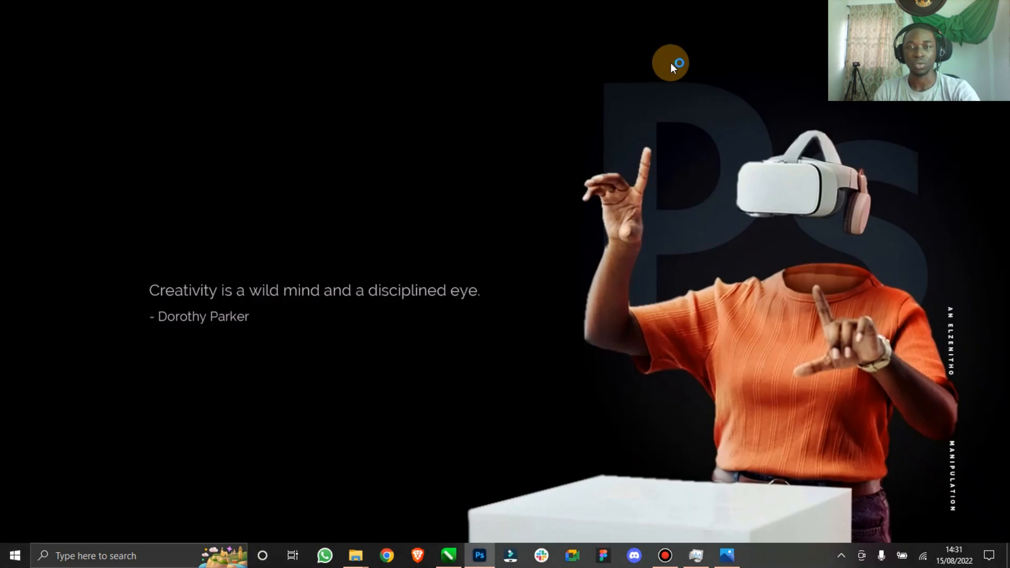
pyautogui.rightClick(577, 112)
pyautogui.click(511, 149)
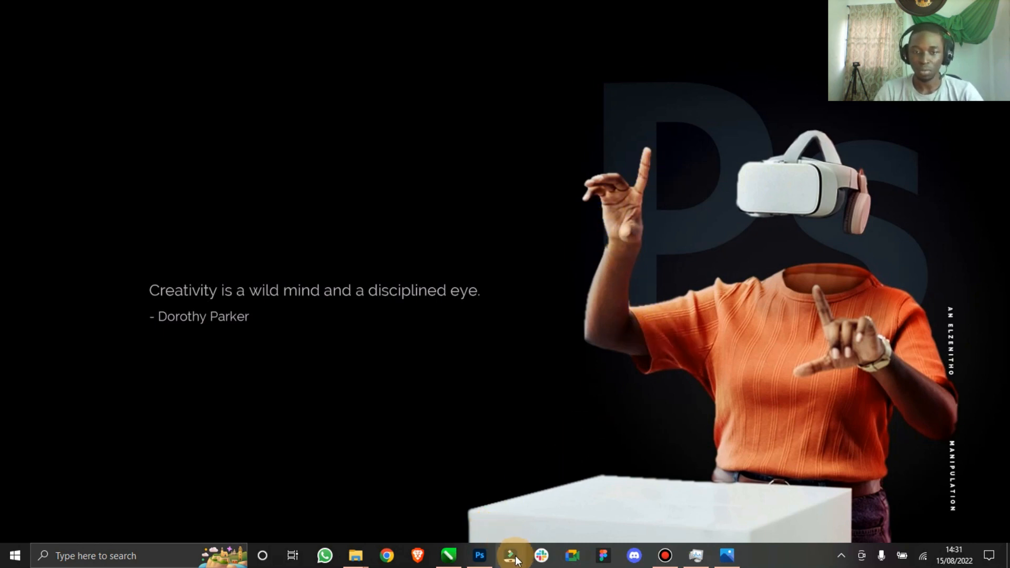
pyautogui.rightClick(580, 215)
pyautogui.click(532, 253)
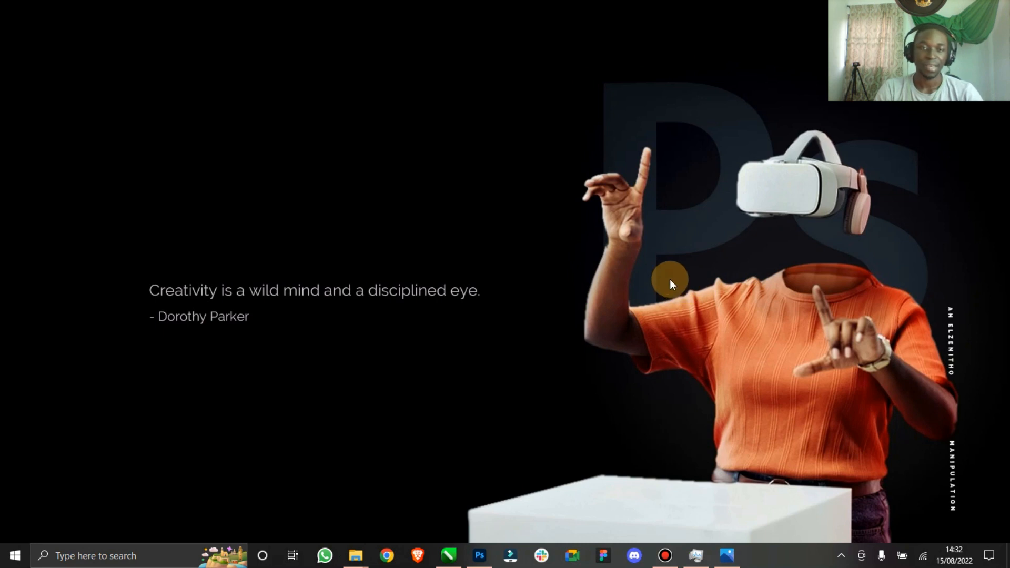
pyautogui.rightClick(658, 162)
pyautogui.click(582, 197)
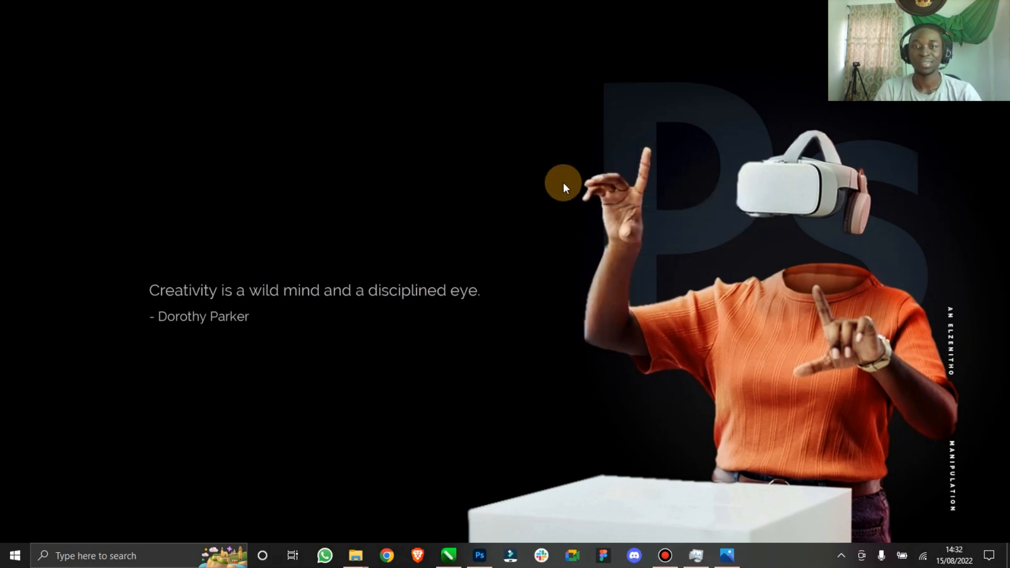
pyautogui.rightClick(605, 123)
pyautogui.click(567, 159)
# Step: Bring up Explorer Poster.jpg in the photo viewer and examine the child, the backpack and the statues up close
pyautogui.click(727, 556)
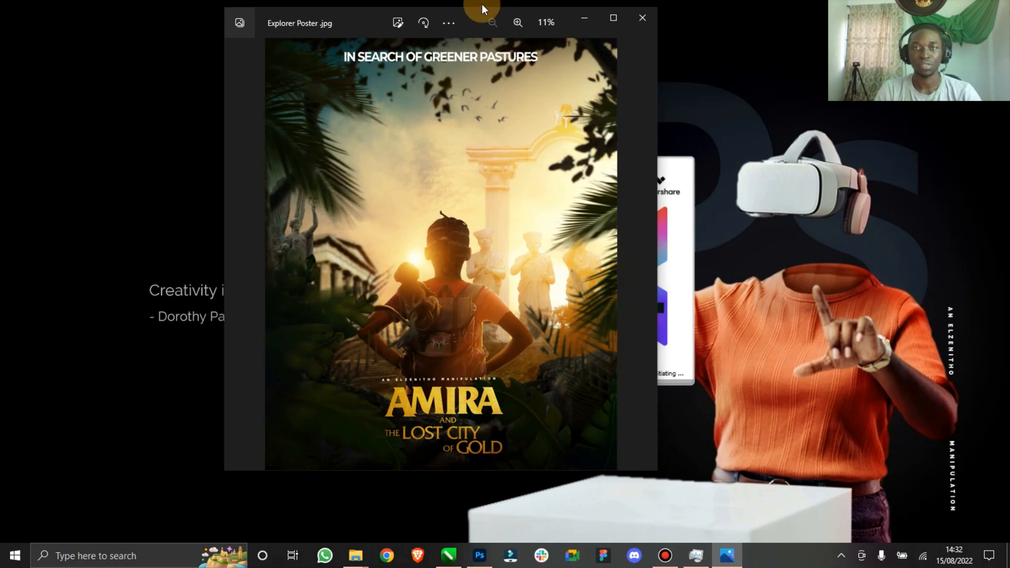
pyautogui.moveTo(357, 16); pyautogui.dragTo(573, 84)
pyautogui.scroll(6, 669, 300)
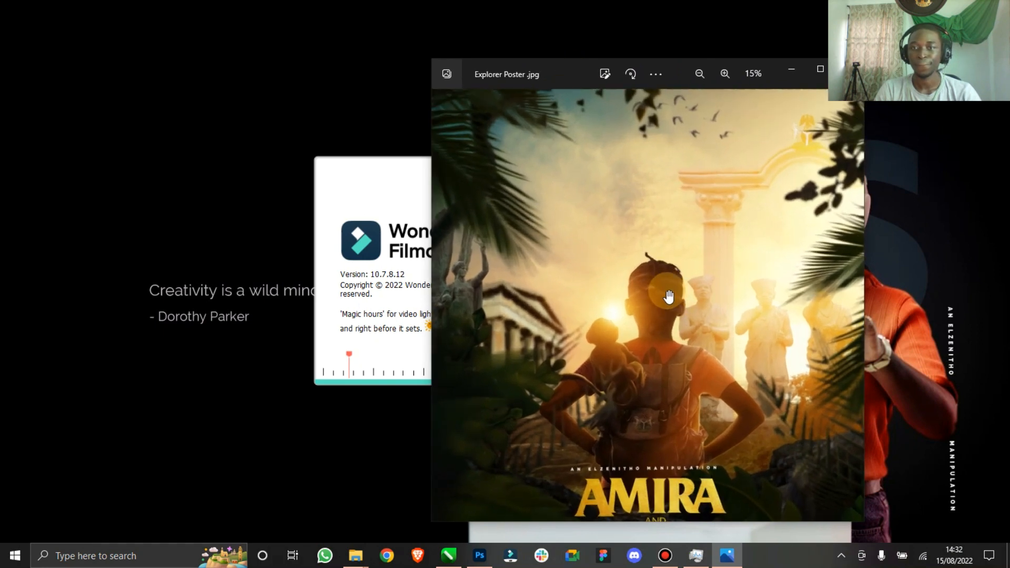
pyautogui.scroll(-4, 679, 310)
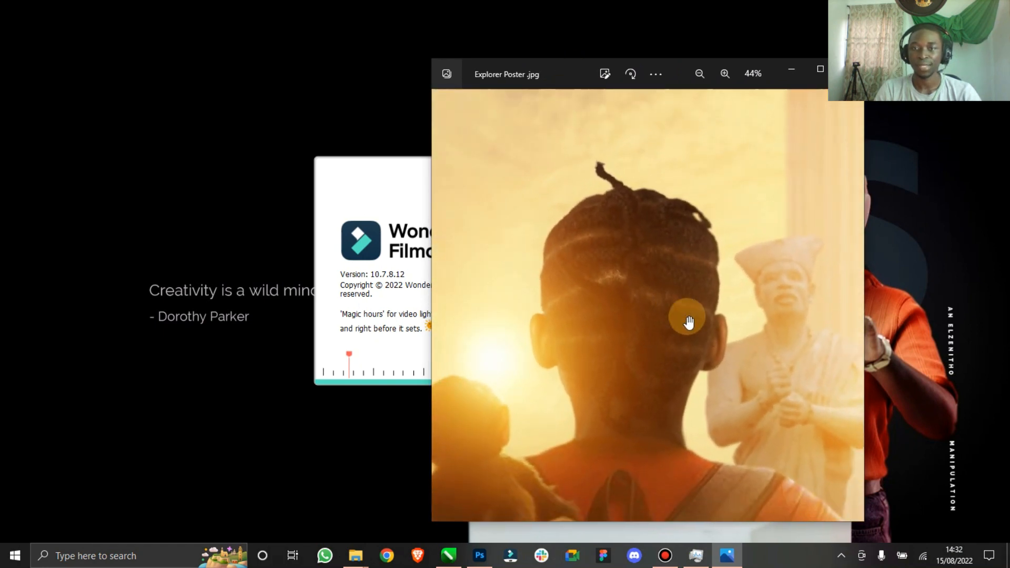
pyautogui.moveTo(695, 327); pyautogui.dragTo(625, 293)
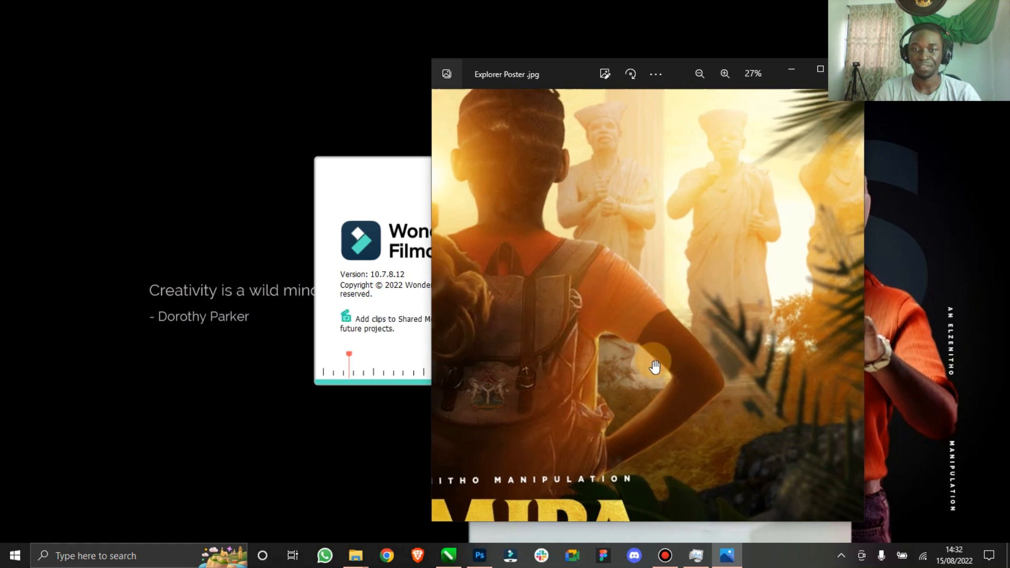
pyautogui.scroll(3, 626, 363)
pyautogui.scroll(-3, 605, 367)
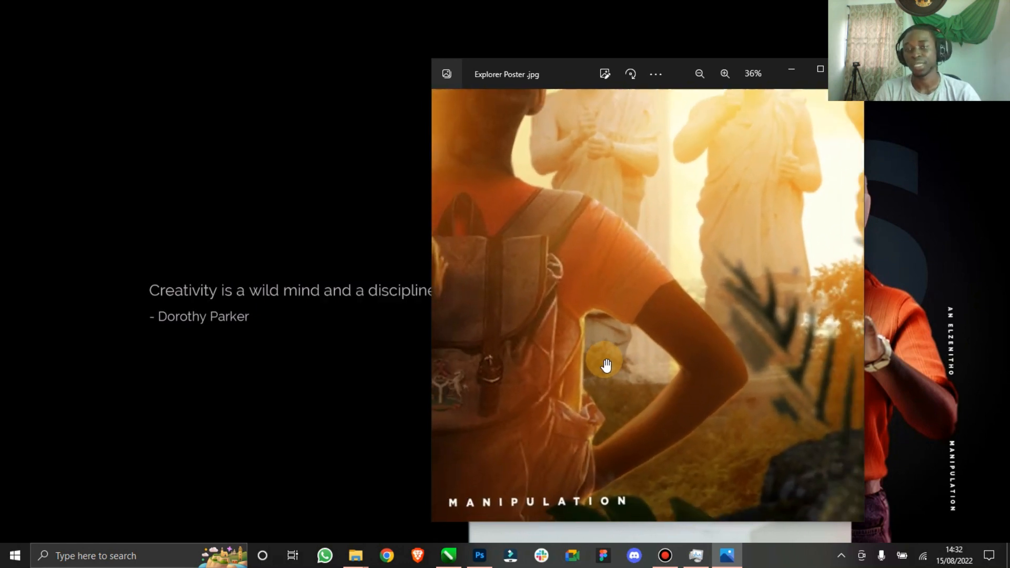
pyautogui.scroll(6, 608, 364)
pyautogui.scroll(-3, 618, 348)
pyautogui.scroll(-5, 620, 347)
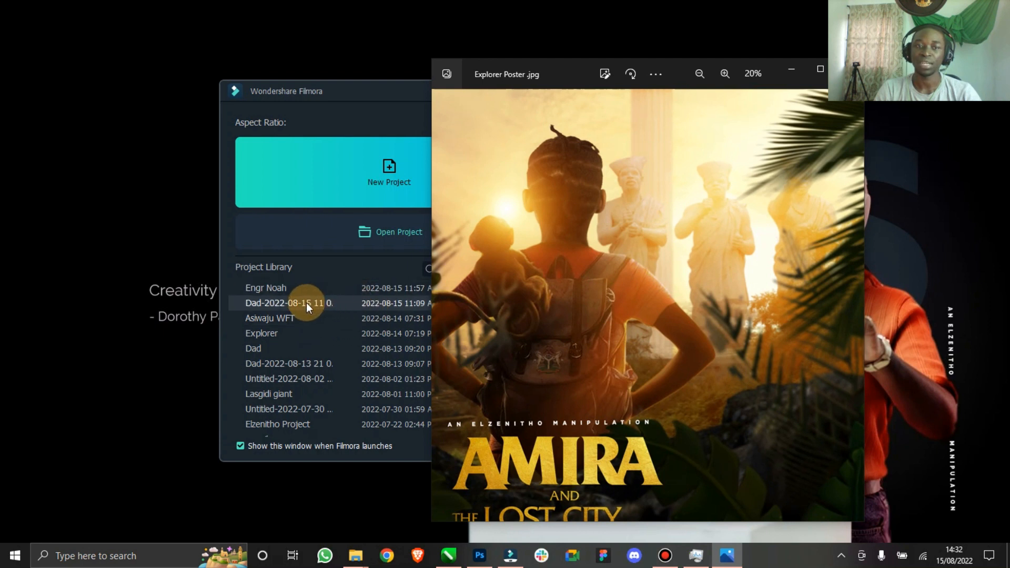
# Step: Switch to Wondershare Filmora and open the Explorer project from the project library, accepting the missing-files list without relocating anything
pyautogui.click(415, 115)
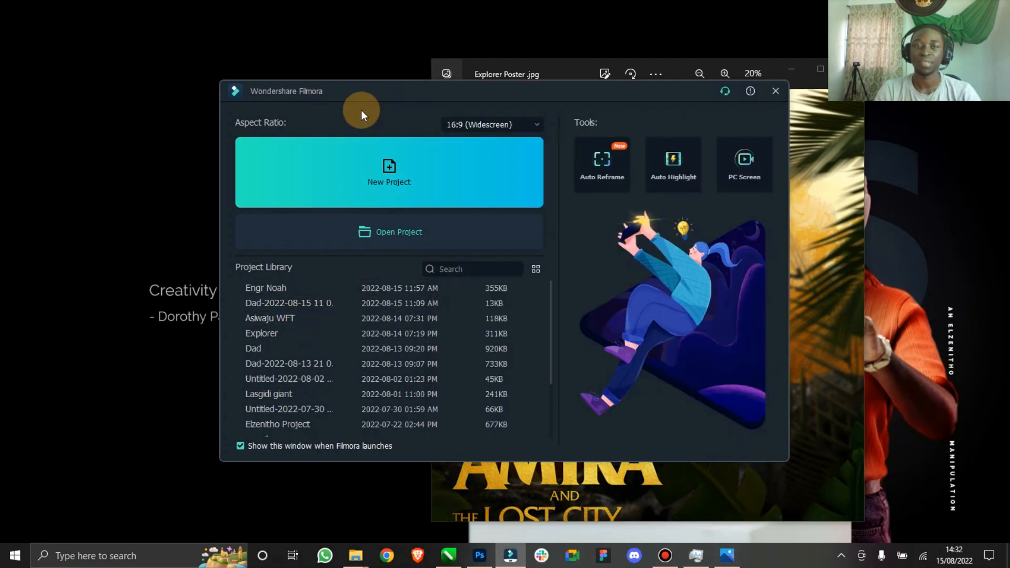
pyautogui.doubleClick(266, 331)
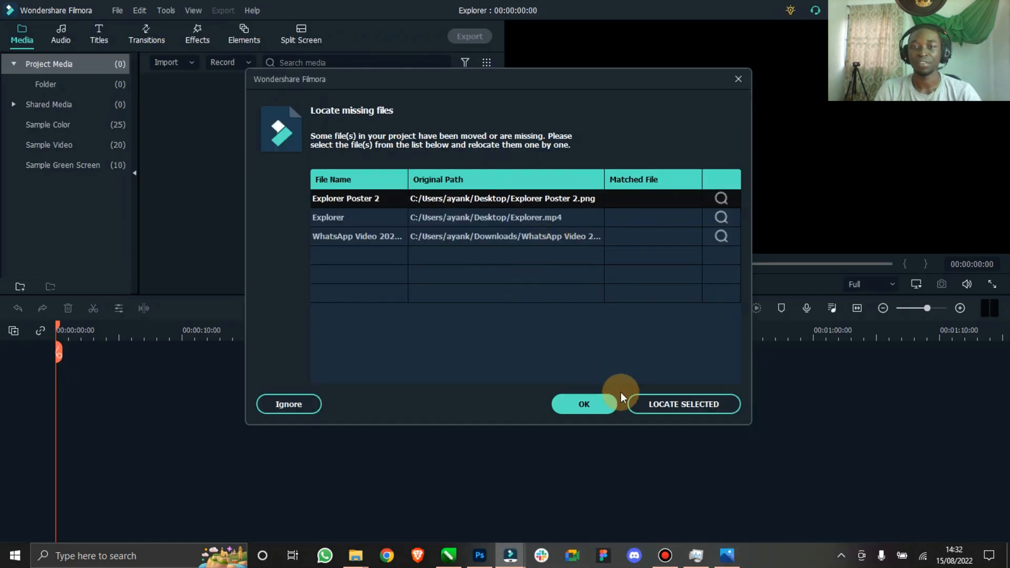
pyautogui.click(585, 405)
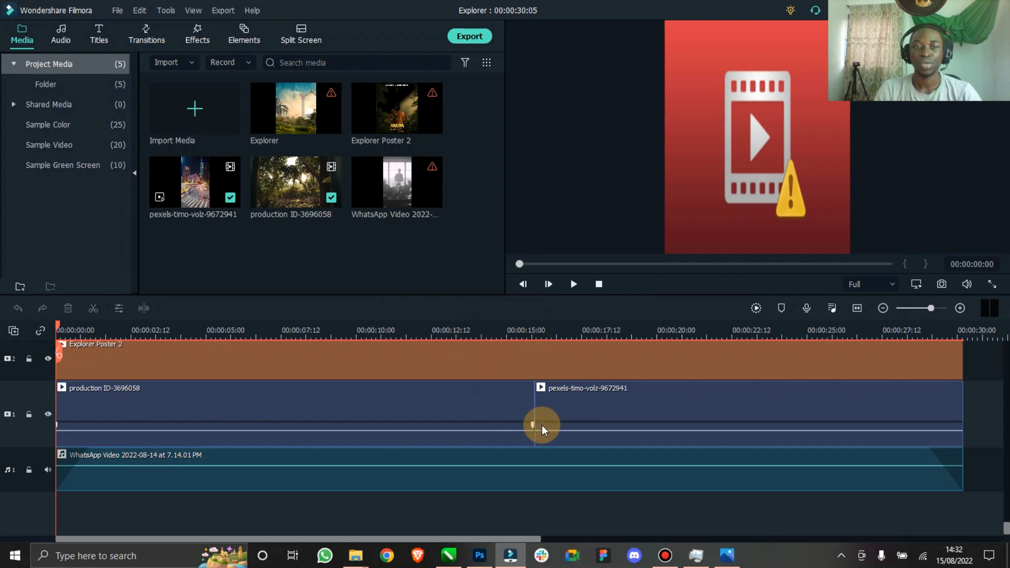
# Step: Examine the Explorer Poster 2, production ID-3696058, pexels-timo-volz-9672941 and audio clips on the timeline, scrub its beginning, and return to the desktop
pyautogui.scroll(3, 593, 437)
pyautogui.scroll(-1, 591, 437)
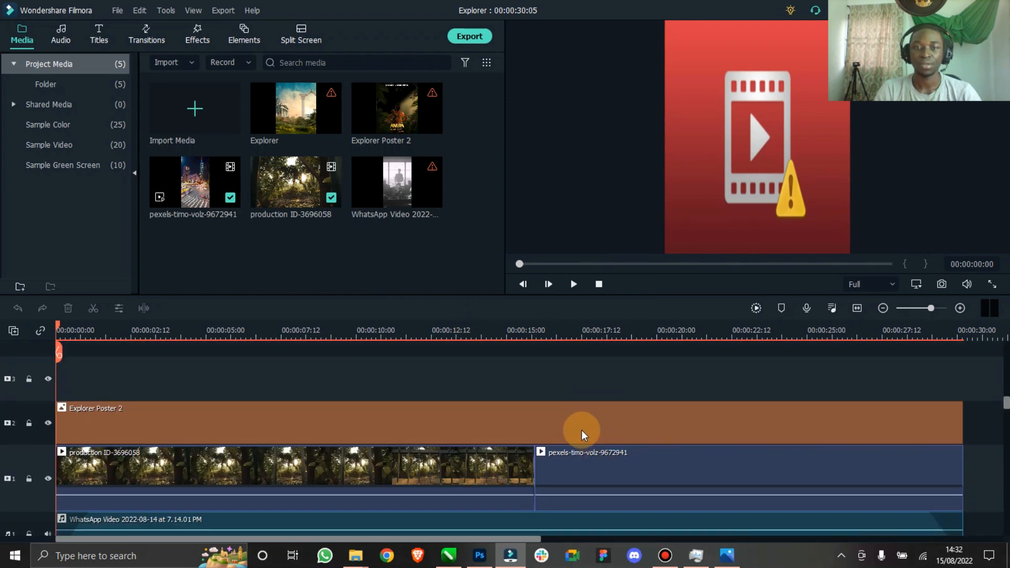
pyautogui.scroll(-2, 582, 431)
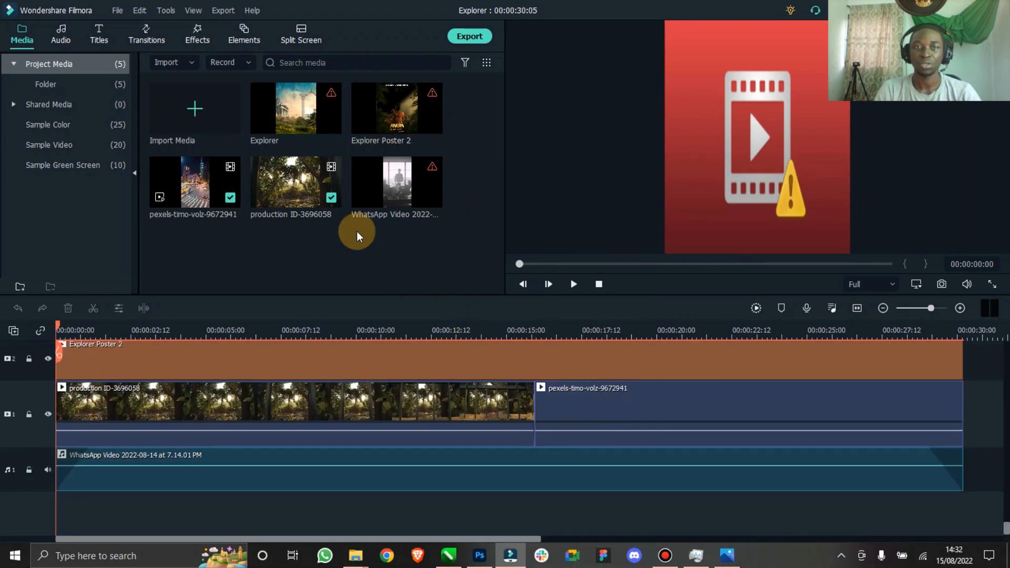
pyautogui.scroll(1, 461, 400)
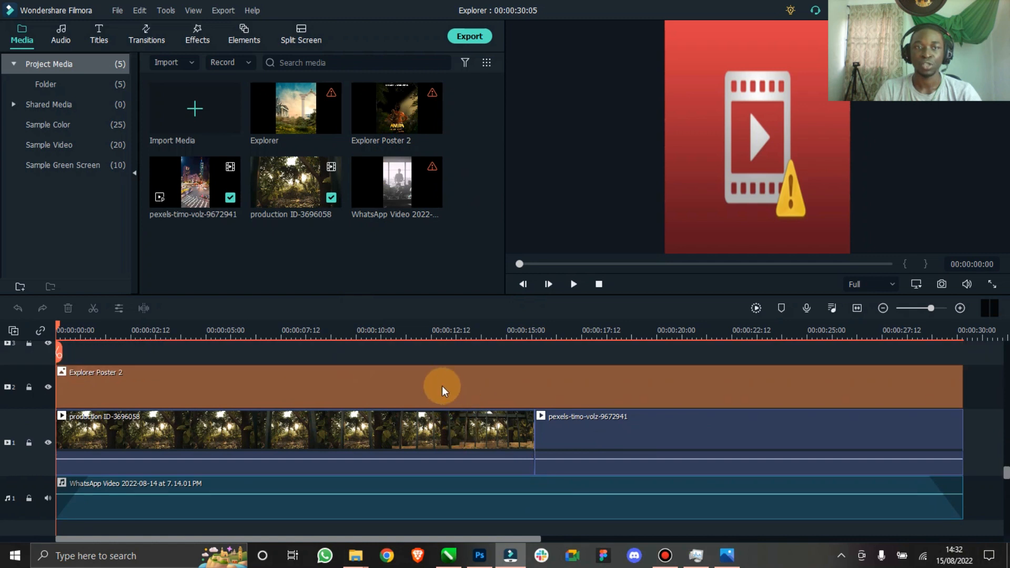
pyautogui.click(59, 331)
pyautogui.moveTo(93, 331); pyautogui.dragTo(171, 332)
pyautogui.press('super+d')
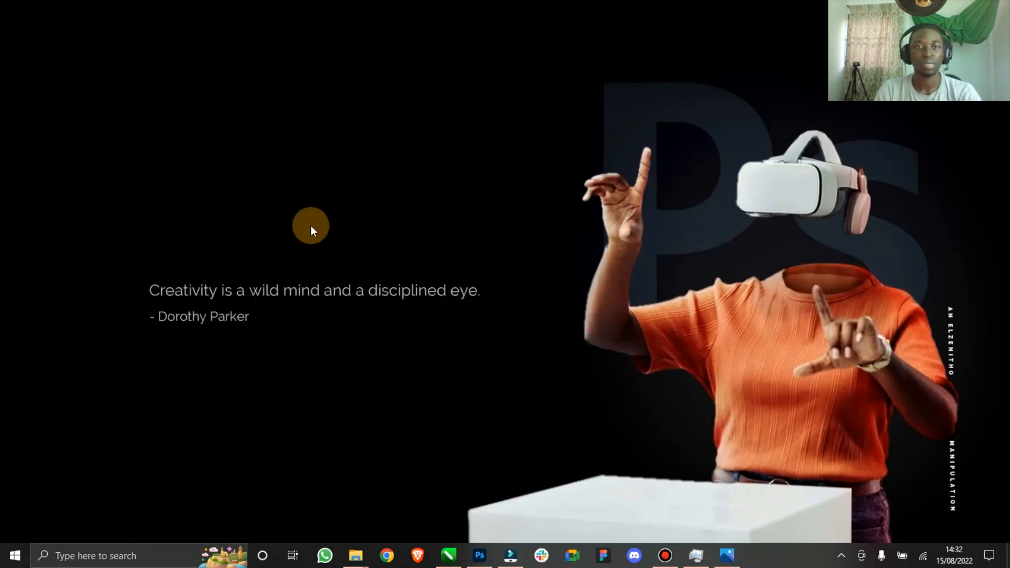
# Step: Turn on the display of desktop icons
pyautogui.rightClick(513, 95)
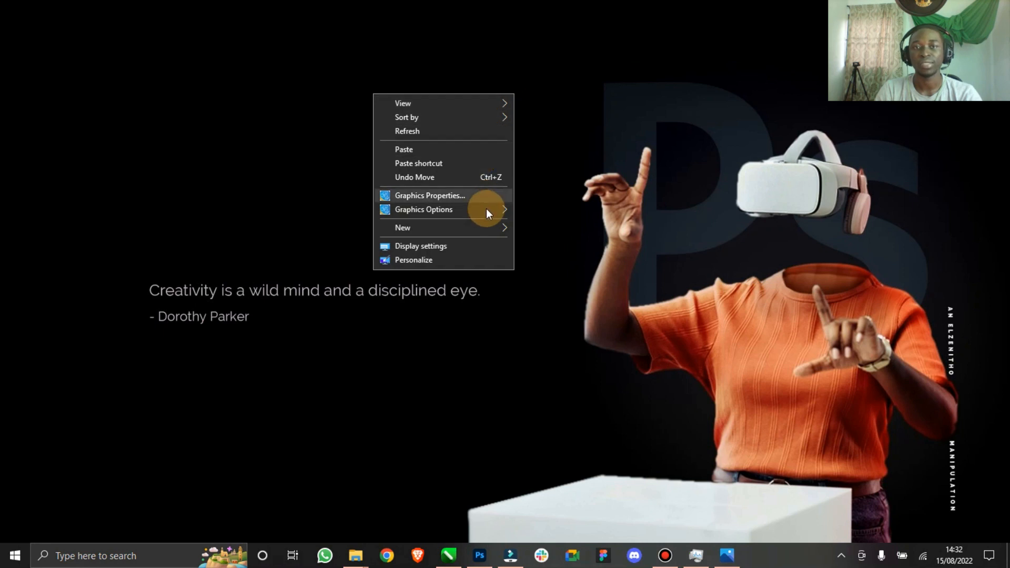
pyautogui.moveTo(493, 225)
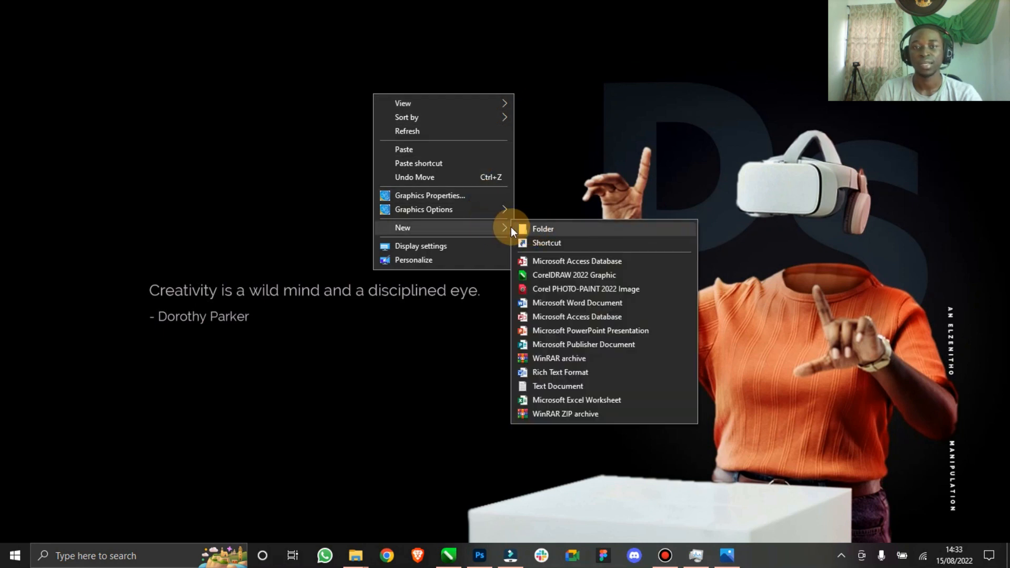
pyautogui.moveTo(489, 126)
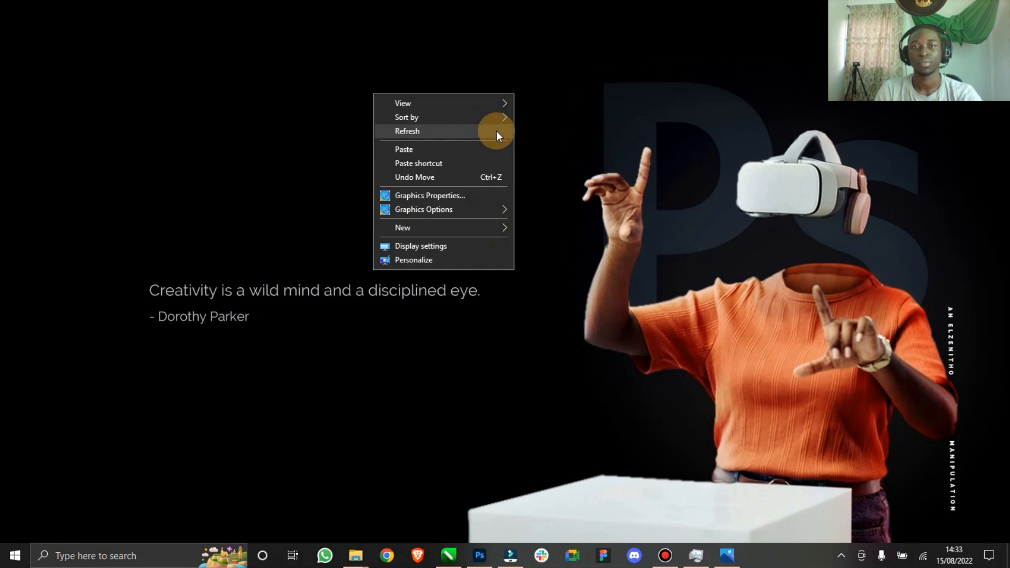
pyautogui.moveTo(491, 106)
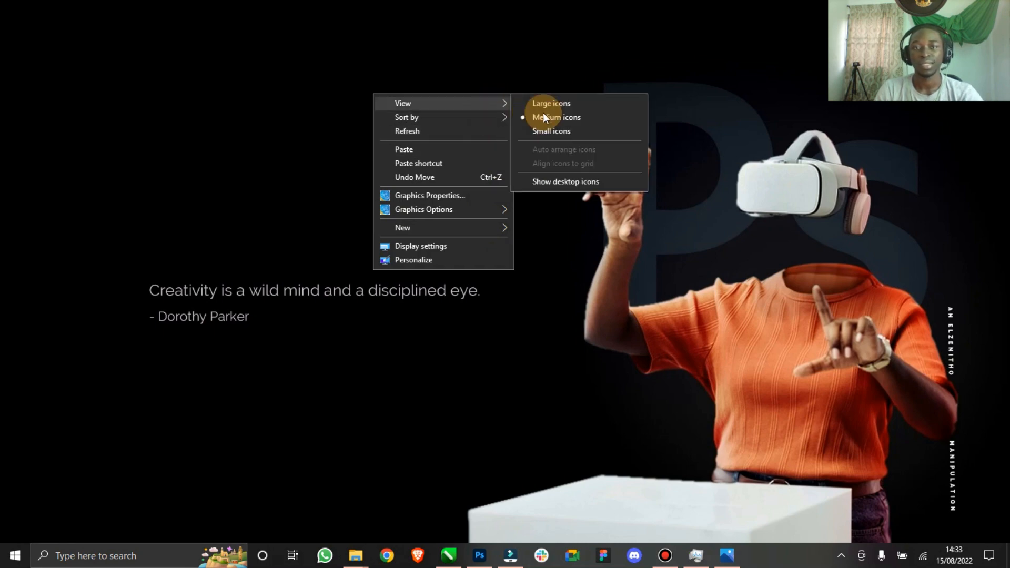
pyautogui.click(569, 182)
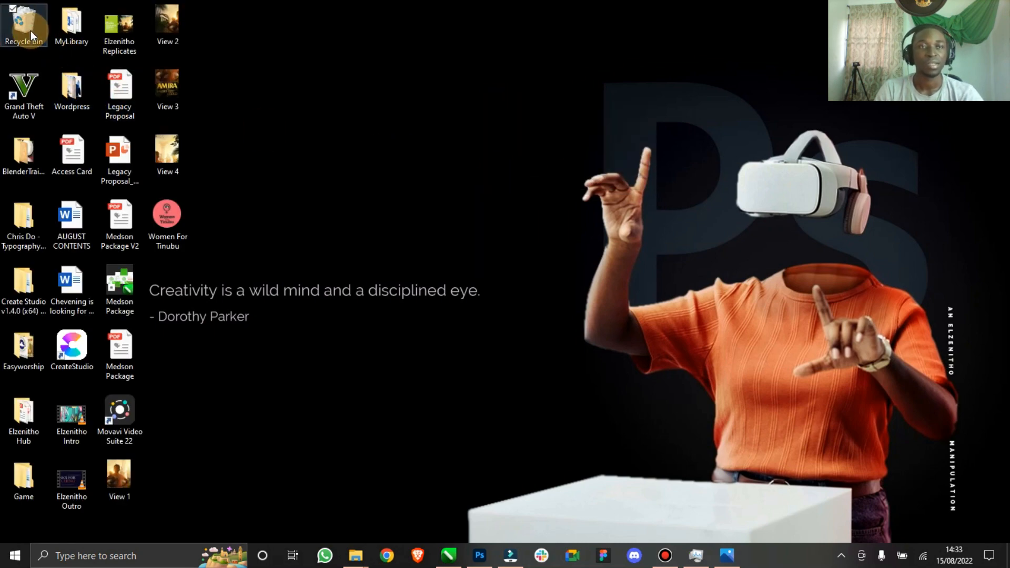
# Step: Open the Recycle Bin to check its deleted files for the missing project media, and close its window
pyautogui.doubleClick(30, 31)
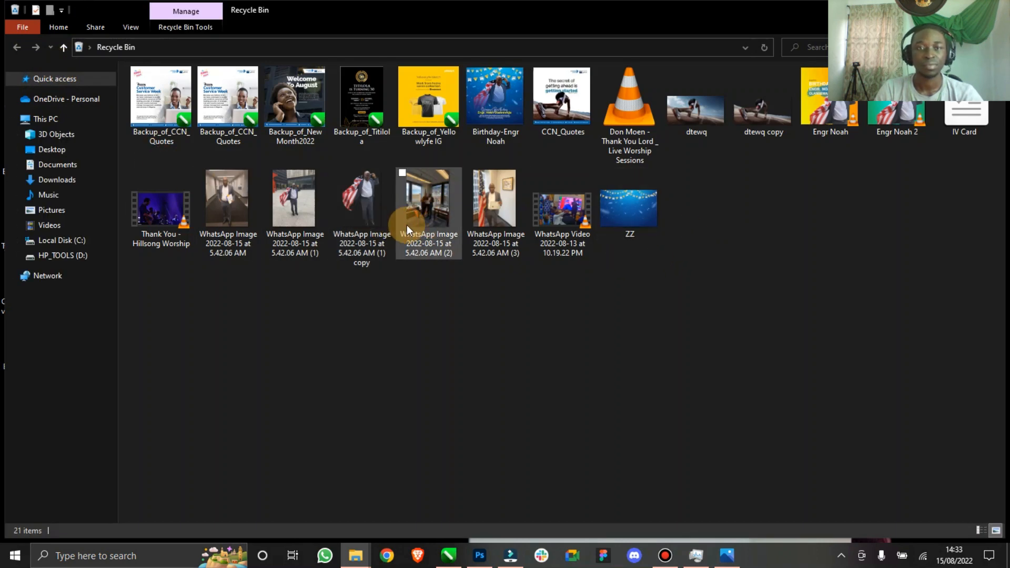
pyautogui.moveTo(534, 19); pyautogui.dragTo(190, 123)
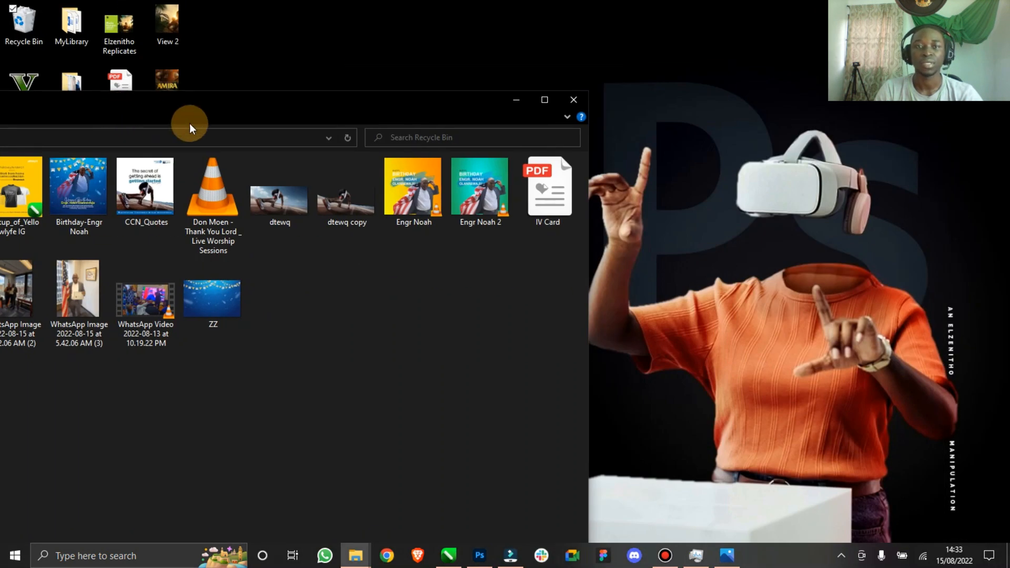
pyautogui.click(570, 106)
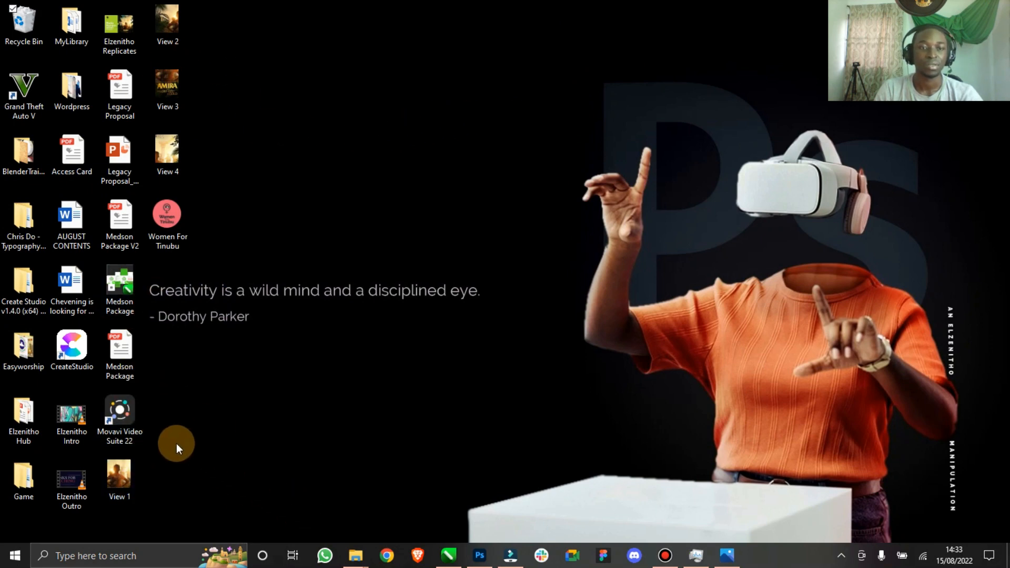
# Step: Switch back to Wondershare Filmora, play the opening seconds of the Explorer timeline, and return the playhead to the start
pyautogui.click(511, 555)
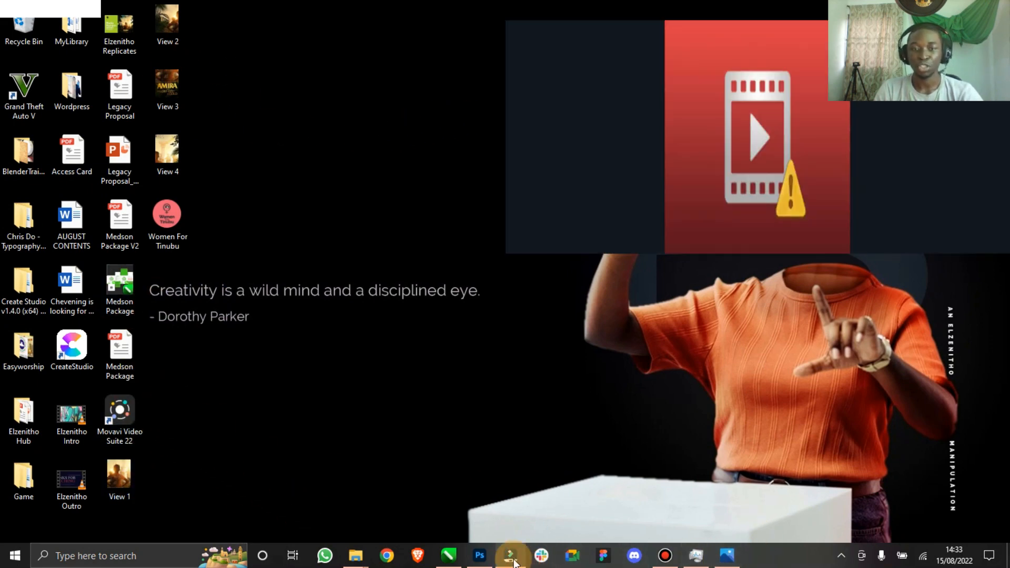
pyautogui.moveTo(410, 327); pyautogui.dragTo(367, 328)
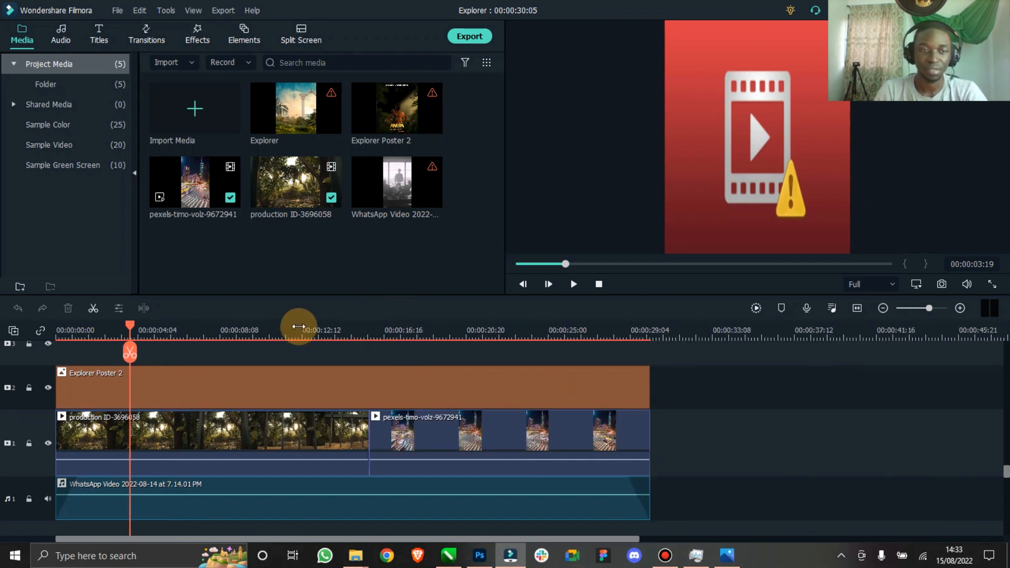
pyautogui.moveTo(129, 331); pyautogui.dragTo(58, 332)
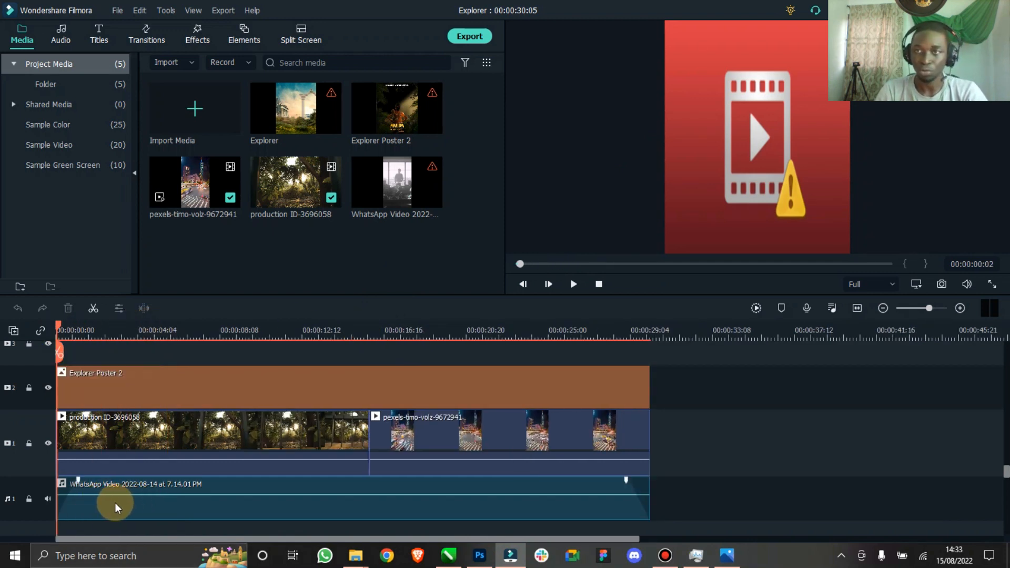
pyautogui.click(564, 287)
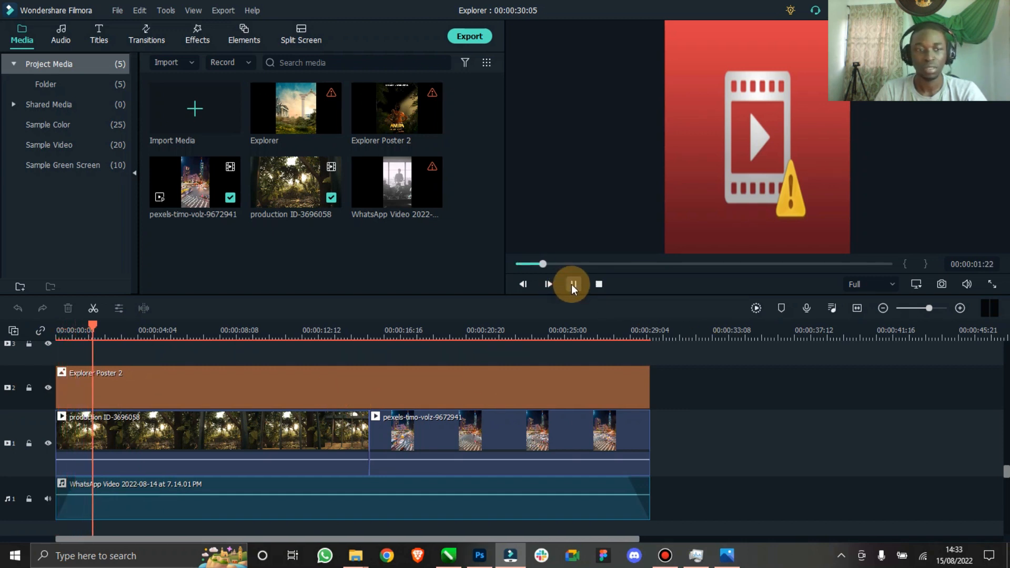
pyautogui.click(573, 285)
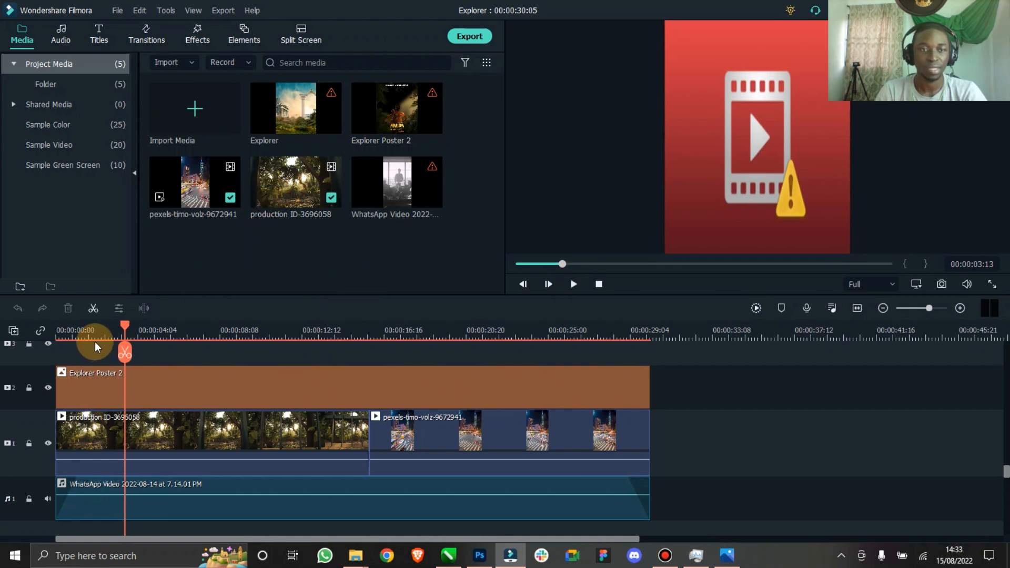
pyautogui.moveTo(125, 326); pyautogui.dragTo(57, 329)
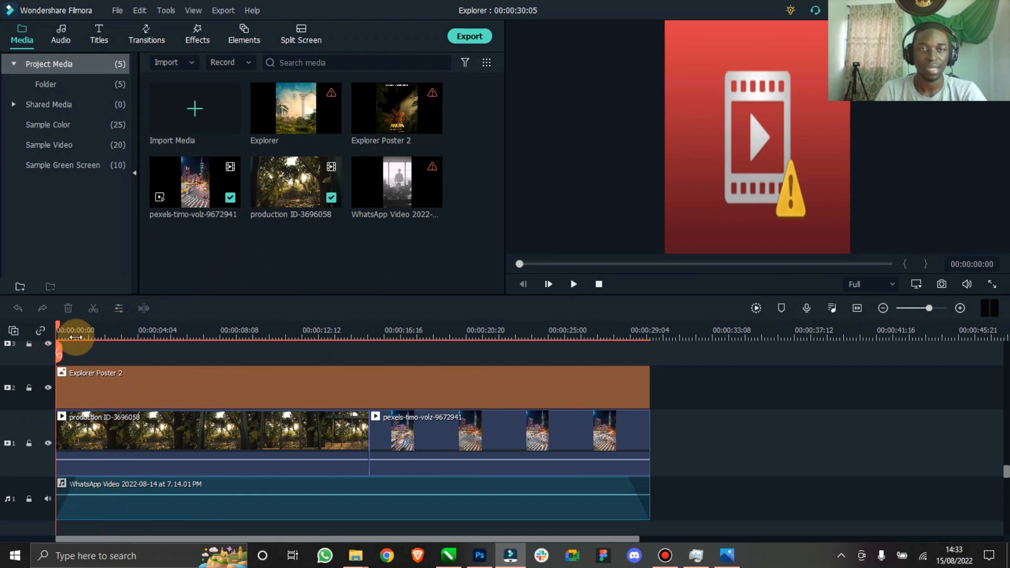
# Step: Examine the audio, production ID-3696058 and Explorer Poster 2 clips in turn, scrubbing the timeline to about 00:00:02:23
pyautogui.scroll(-3, 322, 440)
pyautogui.click(195, 485)
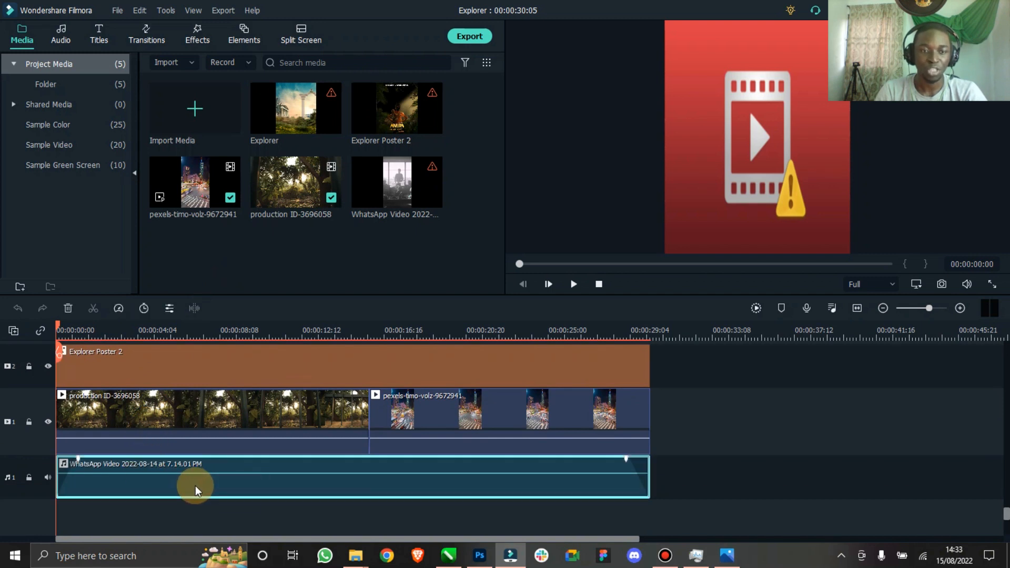
pyautogui.click(156, 418)
pyautogui.moveTo(60, 328); pyautogui.dragTo(114, 328)
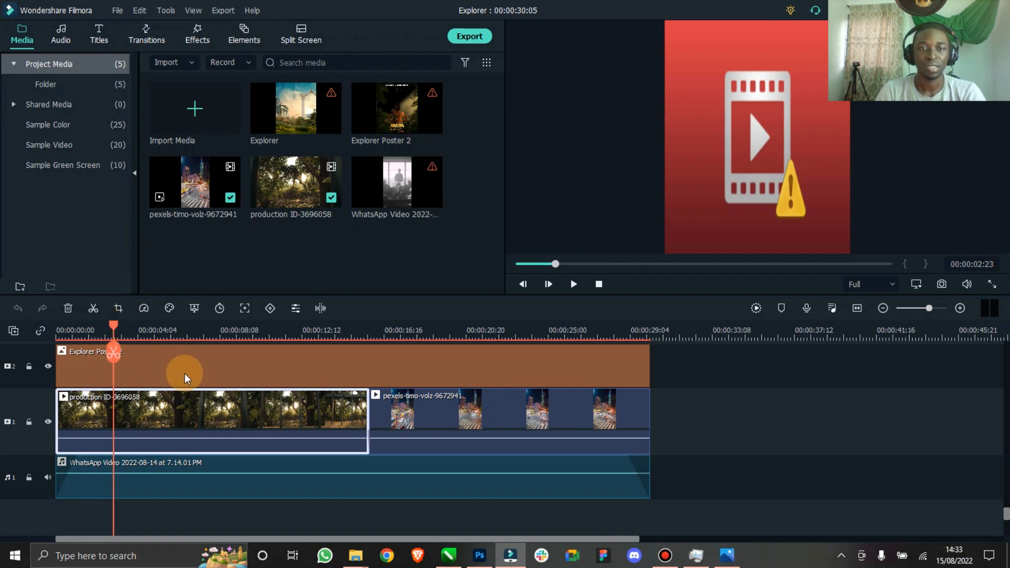
pyautogui.click(253, 375)
pyautogui.scroll(3, 253, 374)
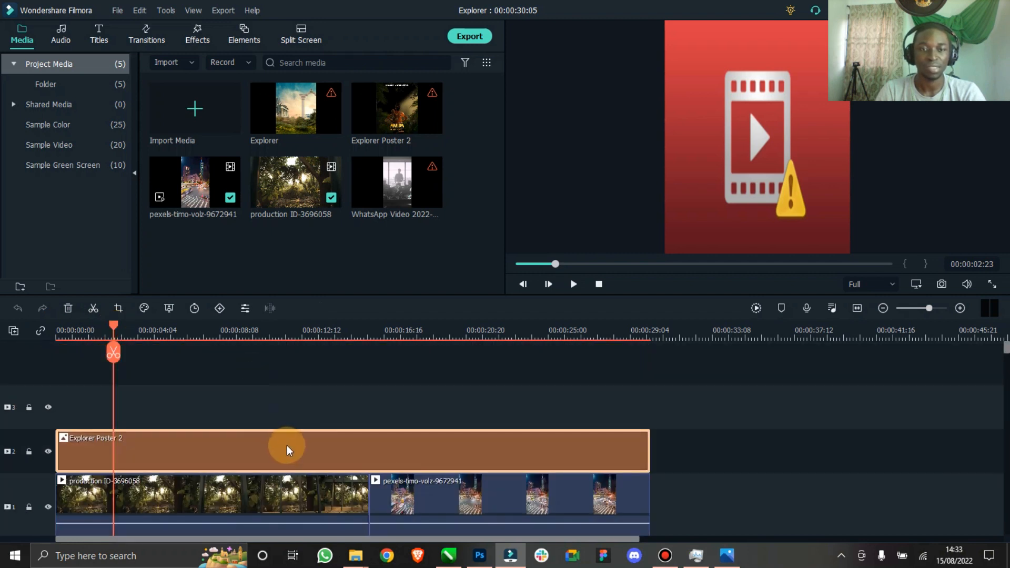
# Step: Hide the Explorer Poster 2 track, scrub through the background videos to about 00:00:24:19, and show the track again
pyautogui.click(48, 451)
pyautogui.moveTo(106, 333); pyautogui.dragTo(545, 419)
pyautogui.click(48, 452)
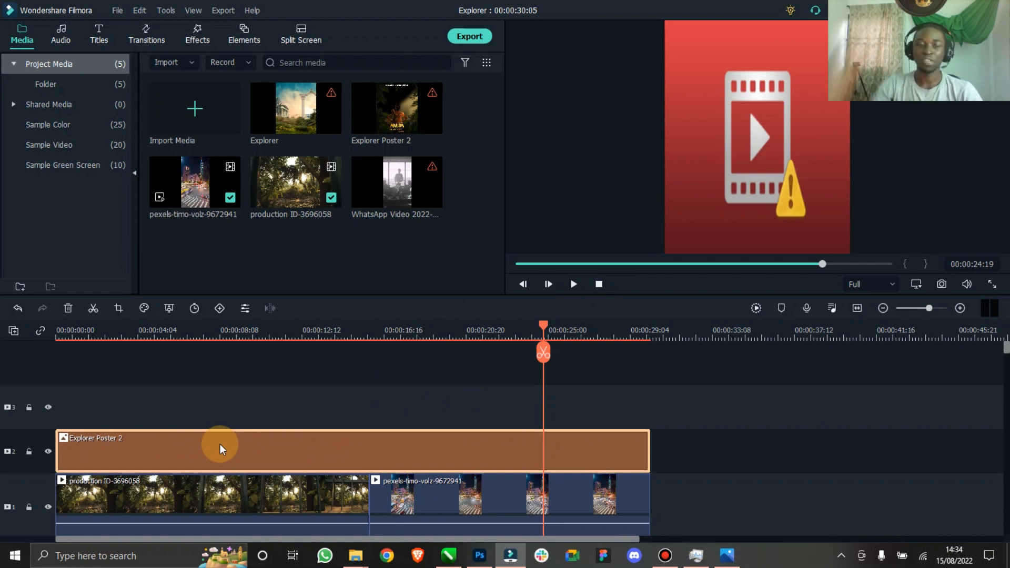
# Step: Review the timeline's layering by selecting production ID-3696058, pexels-timo-volz-9672941, Explorer Poster 2 and the audio clip in turn
pyautogui.scroll(-1, 223, 442)
pyautogui.click(270, 466)
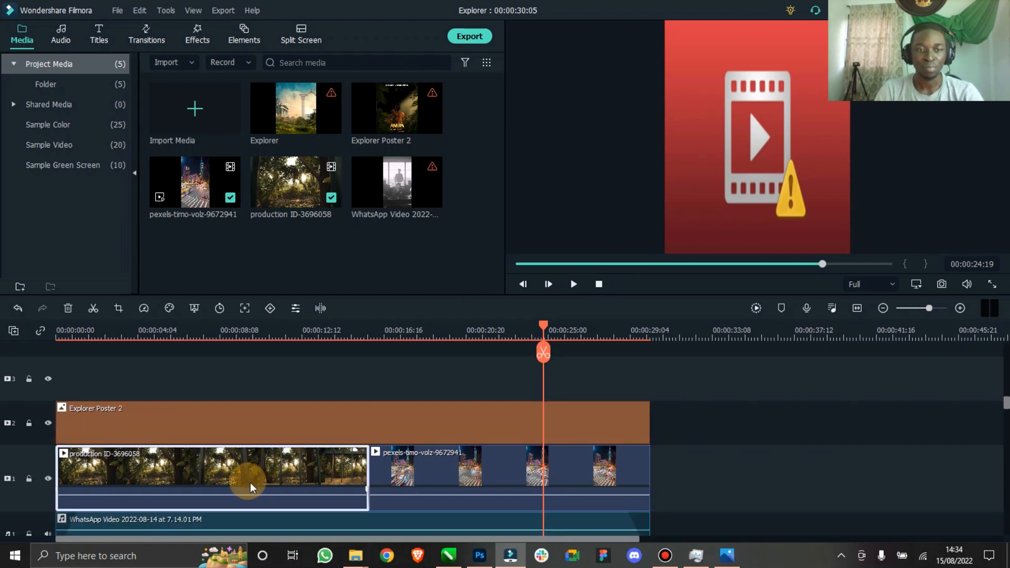
pyautogui.click(444, 477)
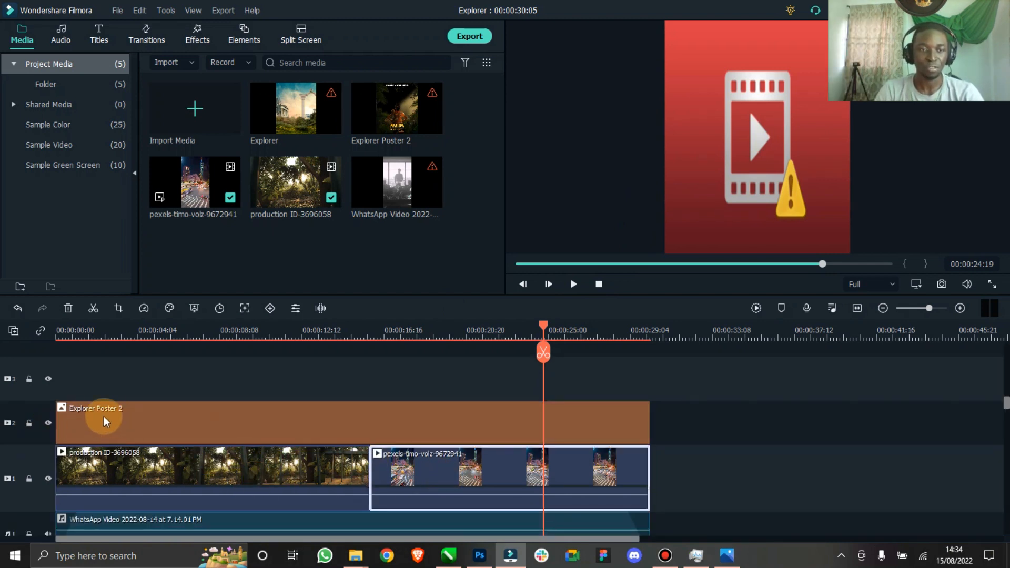
pyautogui.click(103, 415)
pyautogui.scroll(-2, 154, 422)
pyautogui.click(117, 485)
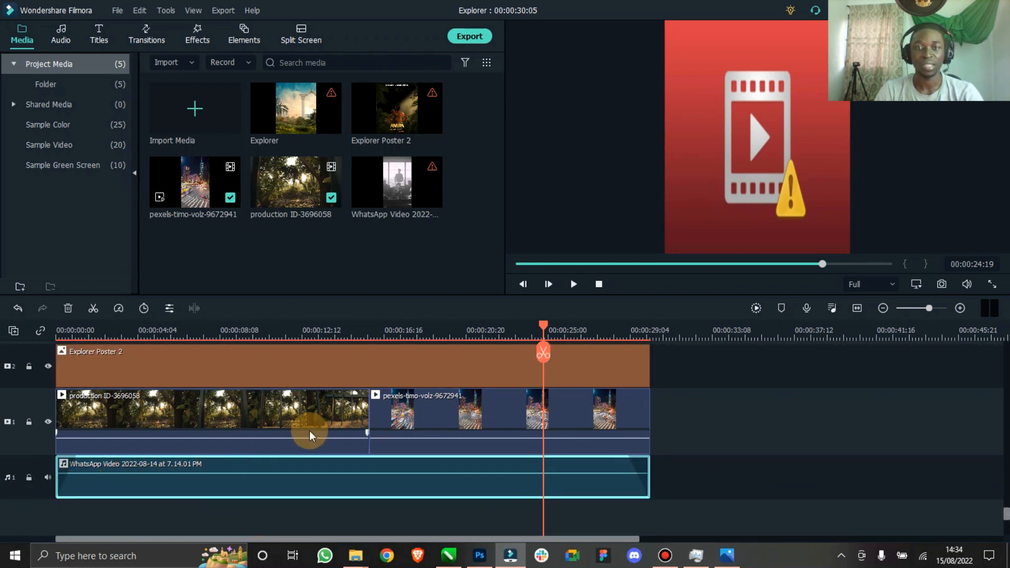
# Step: Close the Explorer project and Filmora without saving the changes, returning to the desktop
pyautogui.moveTo(635, 16); pyautogui.dragTo(449, 98)
pyautogui.click(526, 79)
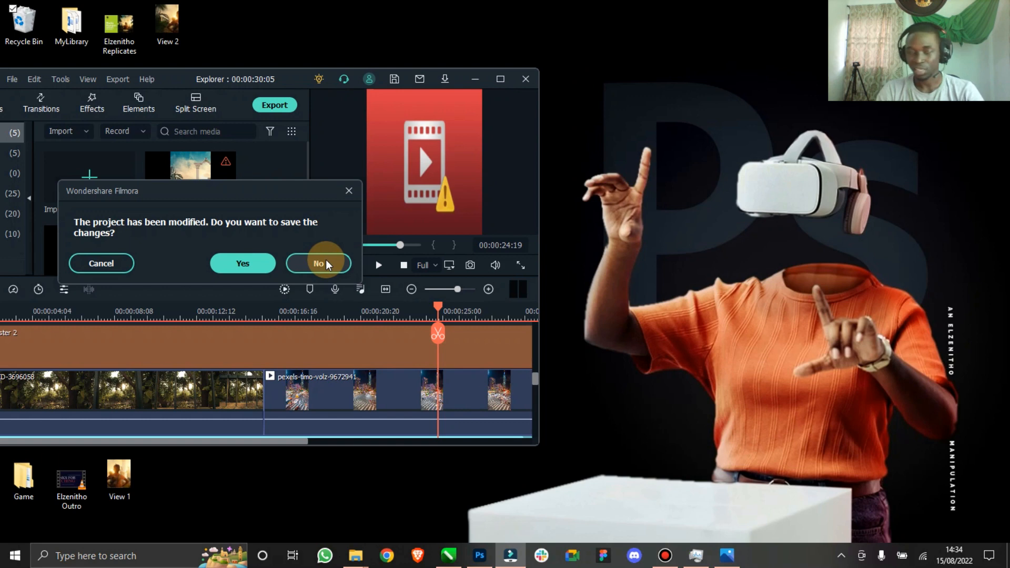
pyautogui.click(322, 262)
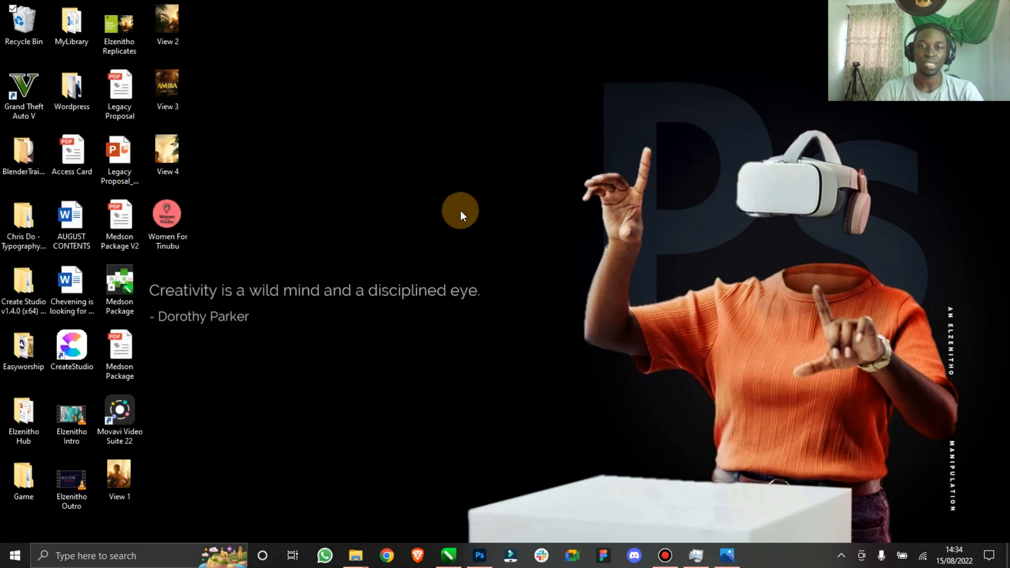
pyautogui.rightClick(481, 133)
pyautogui.click(458, 155)
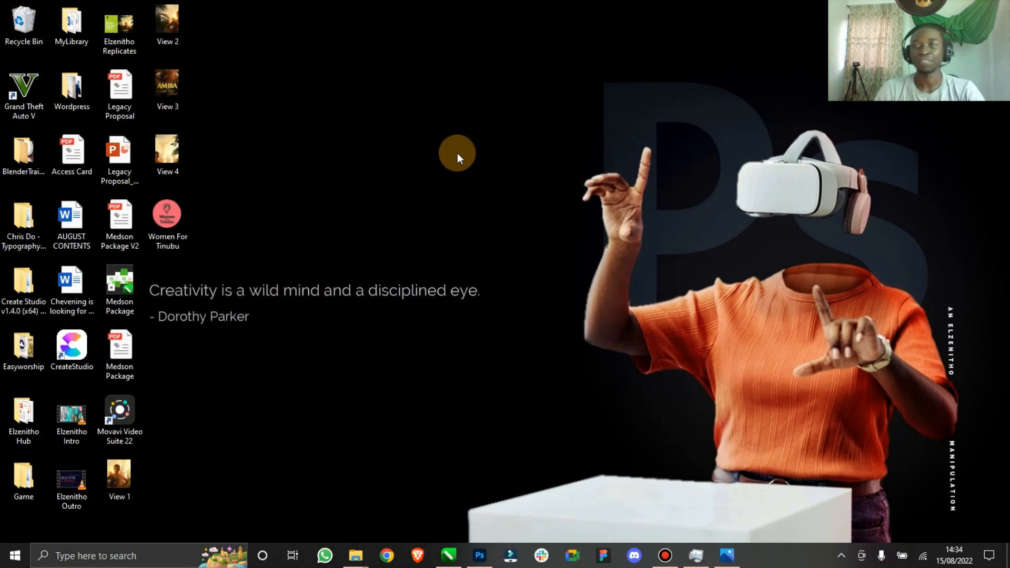